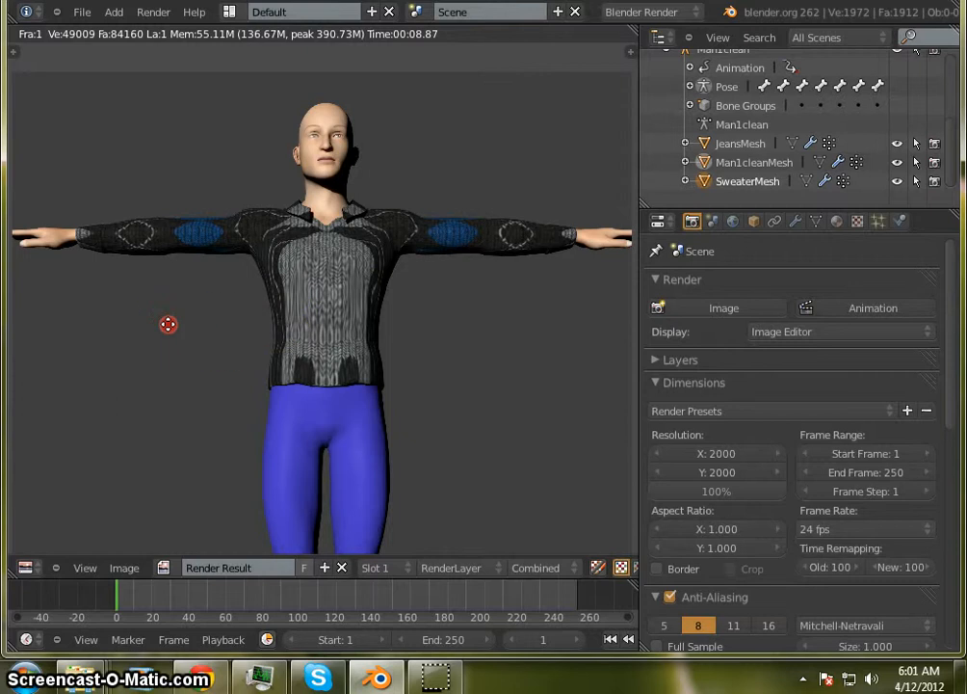
Examine the argyle sweater's texture and collar on the rendered character, both up close and at full figure.
{"action": "mouse_move", "coordinate": [170, 323]}
{"action": "middle_mouse_down"}
{"action": "mouse_move", "coordinate": [136, 296]}
{"action": "mouse_move", "coordinate": [162, 309]}
{"action": "middle_mouse_up"}
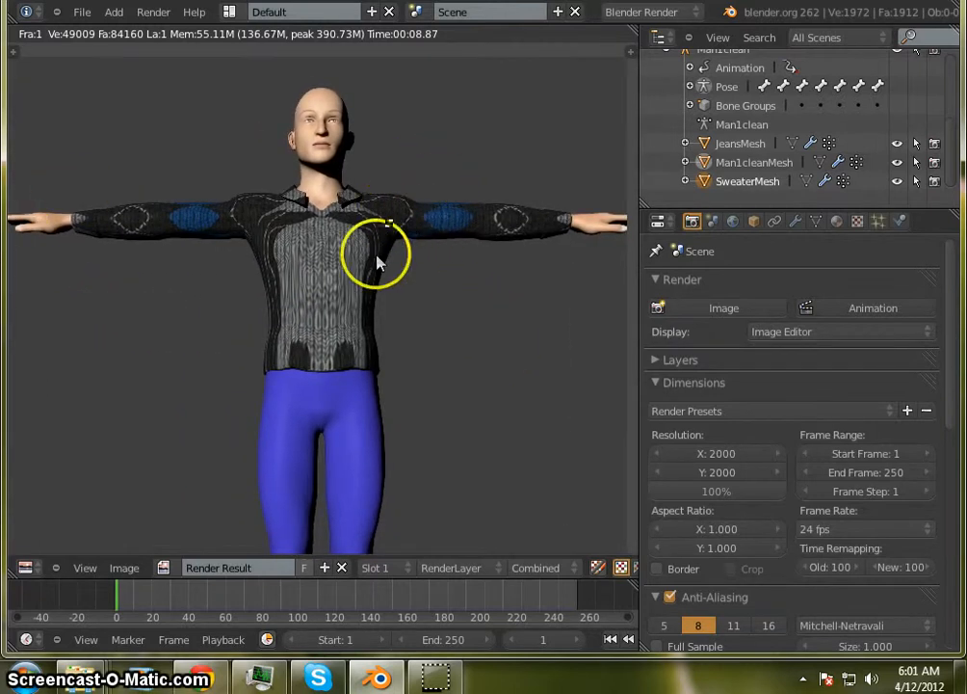
{"action": "scroll", "coordinate": [323, 241], "scroll_direction": "up", "scroll_amount": 5}
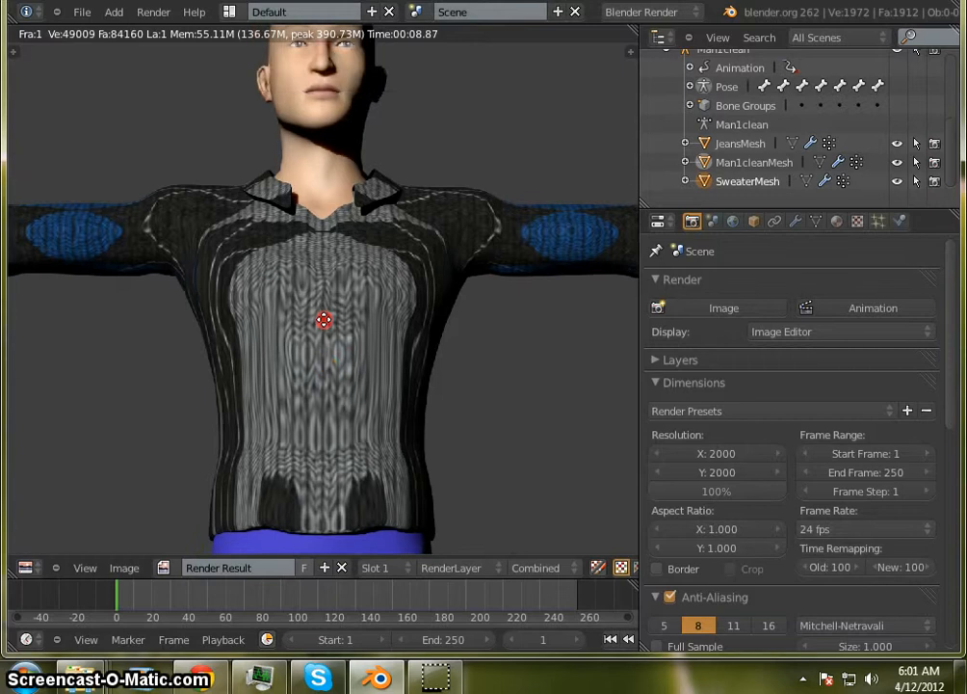
{"action": "scroll", "coordinate": [313, 231], "scroll_direction": "up", "scroll_amount": 1}
{"action": "scroll", "coordinate": [312, 230], "scroll_direction": "down", "scroll_amount": 7}
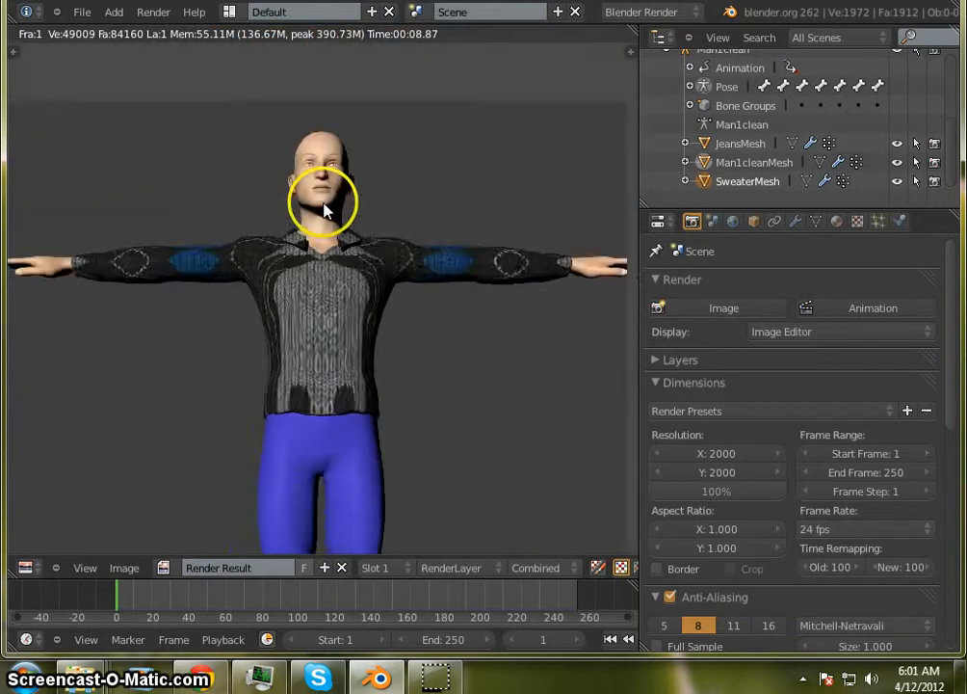
{"action": "scroll", "coordinate": [328, 208], "scroll_direction": "up", "scroll_amount": 5}
{"action": "scroll", "coordinate": [337, 205], "scroll_direction": "up", "scroll_amount": 4}
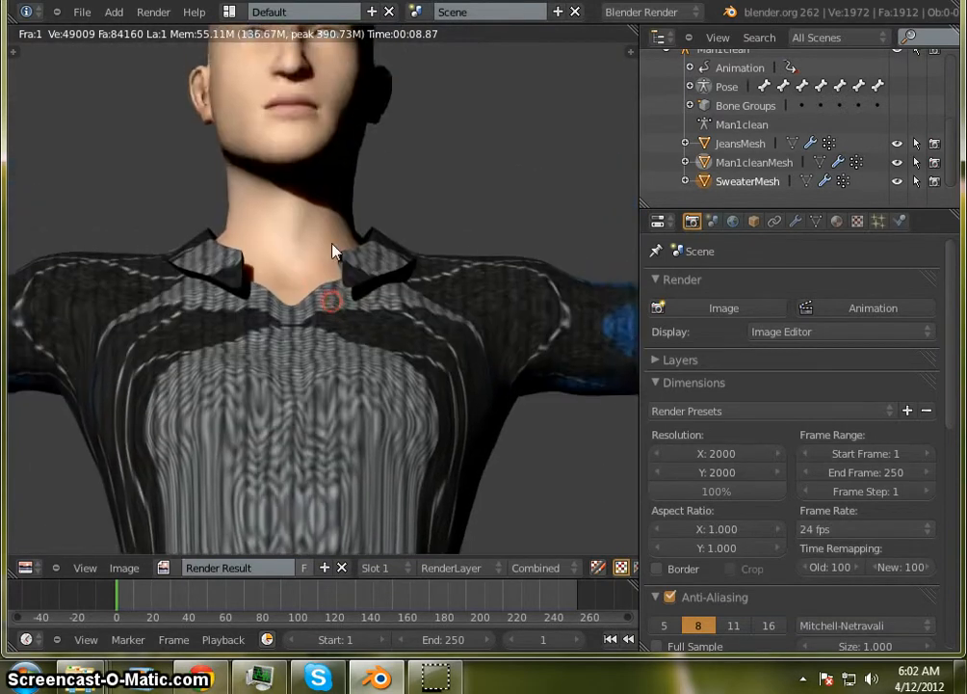
{"action": "scroll", "coordinate": [324, 229], "scroll_direction": "down", "scroll_amount": 6}
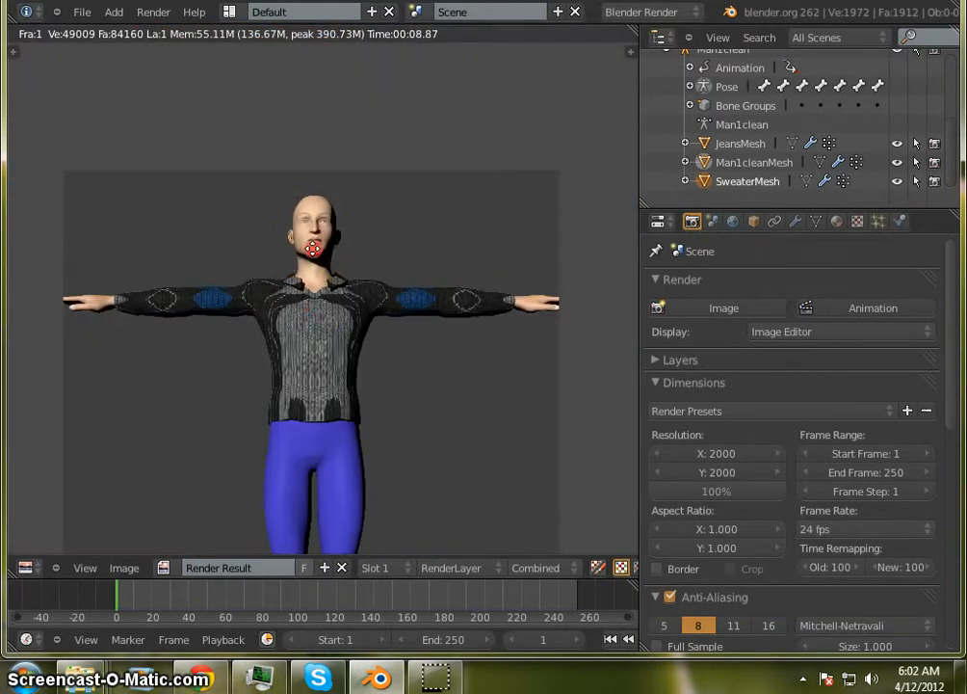
{"action": "middle_click_drag", "start_coordinate": [322, 311], "coordinate": [314, 207]}
{"action": "scroll", "coordinate": [317, 209], "scroll_direction": "up", "scroll_amount": 3}
{"action": "middle_click_drag", "start_coordinate": [296, 263], "coordinate": [287, 339]}
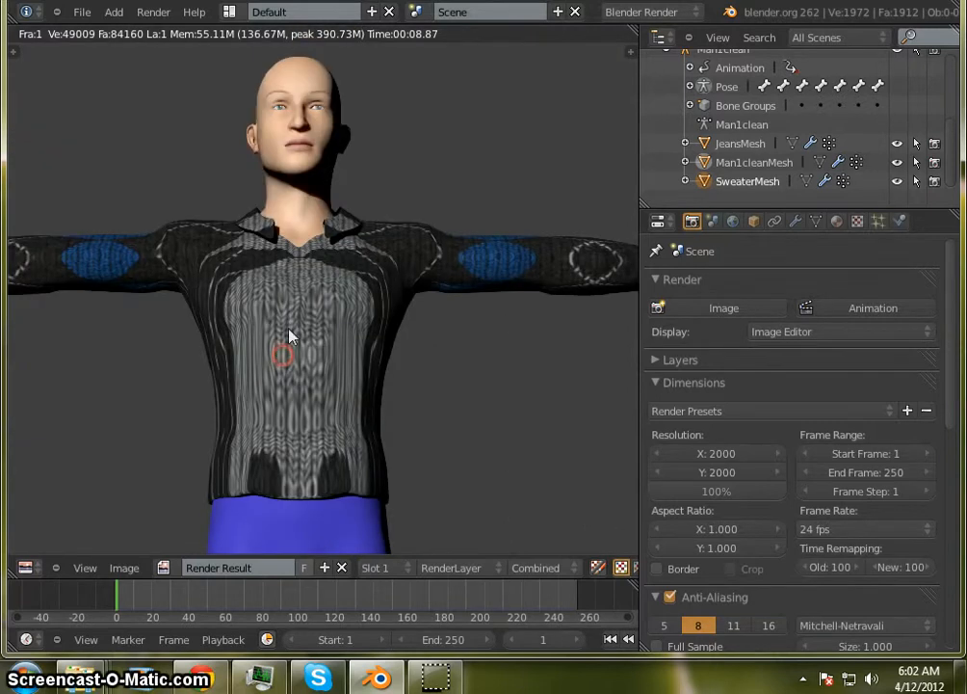
{"action": "scroll", "coordinate": [301, 273], "scroll_direction": "up", "scroll_amount": 2}
{"action": "scroll", "coordinate": [298, 265], "scroll_direction": "down", "scroll_amount": 3}
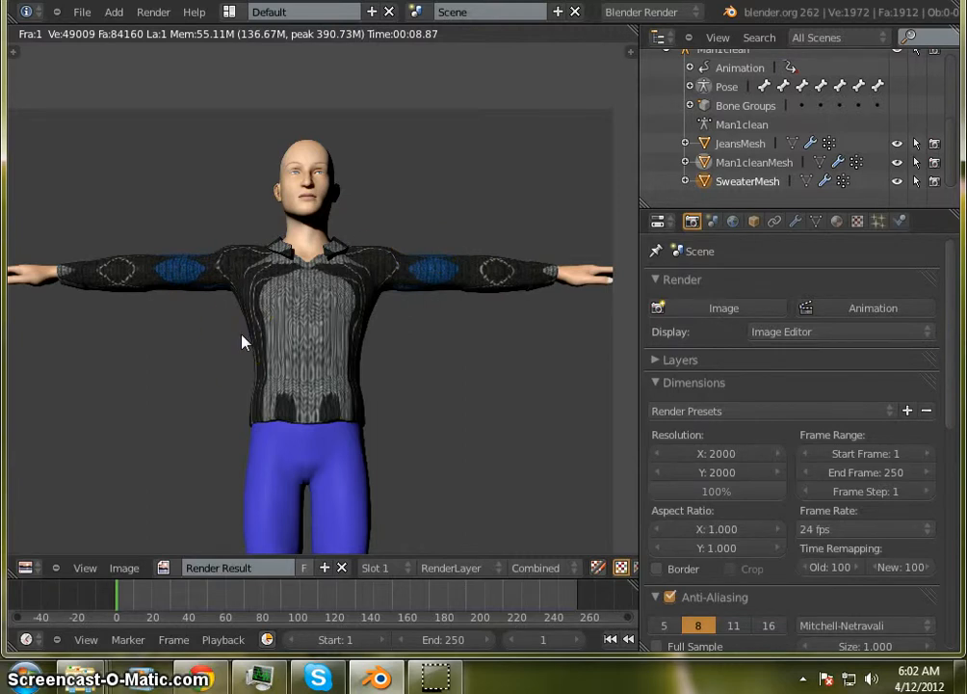
{"action": "left_click", "coordinate": [318, 315]}
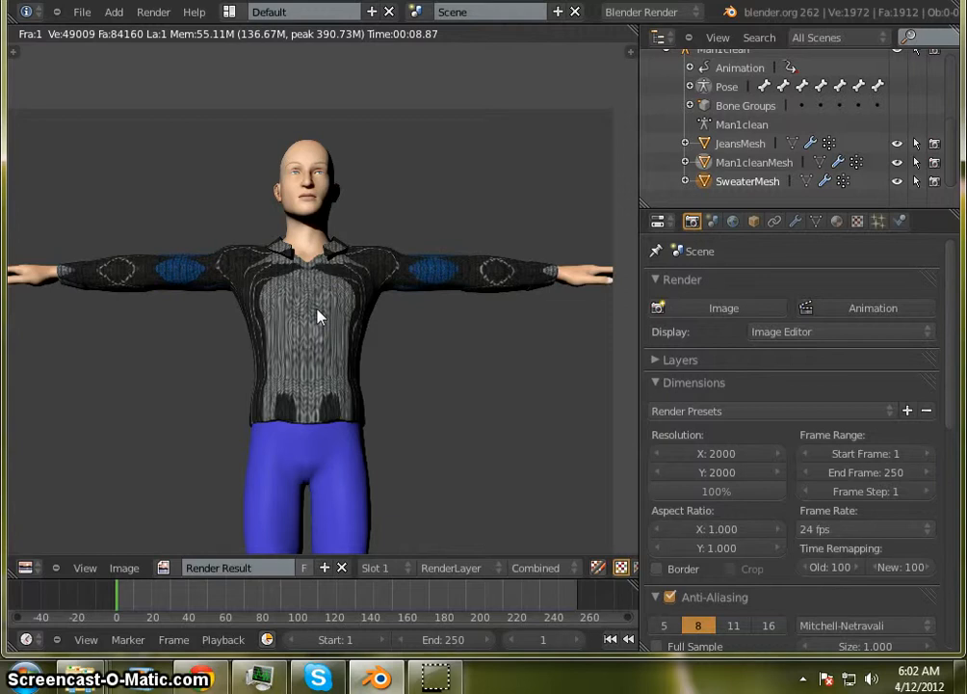
{"action": "scroll", "coordinate": [303, 320], "scroll_direction": "down", "scroll_amount": 3}
{"action": "scroll", "coordinate": [291, 328], "scroll_direction": "up", "scroll_amount": 4}
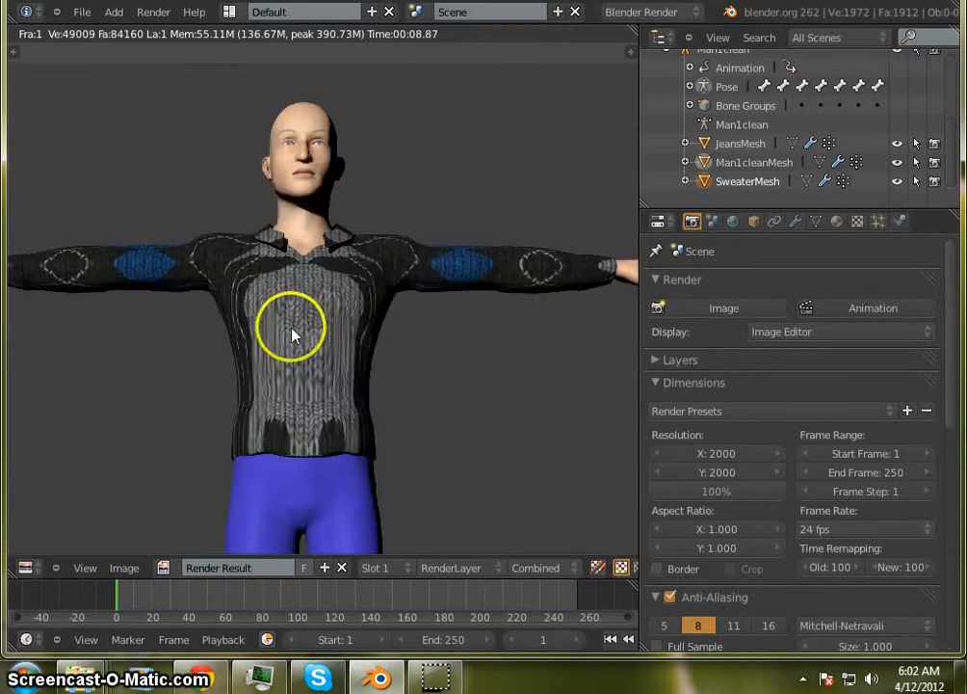
{"action": "middle_click_drag", "start_coordinate": [298, 334], "coordinate": [329, 276]}
{"action": "scroll", "coordinate": [326, 287], "scroll_direction": "down", "scroll_amount": 1}
Return from the render result to the 3D view and unlink the sweaterargyle.png image from the sweater mesh's texture.
{"action": "left_click", "coordinate": [89, 574]}
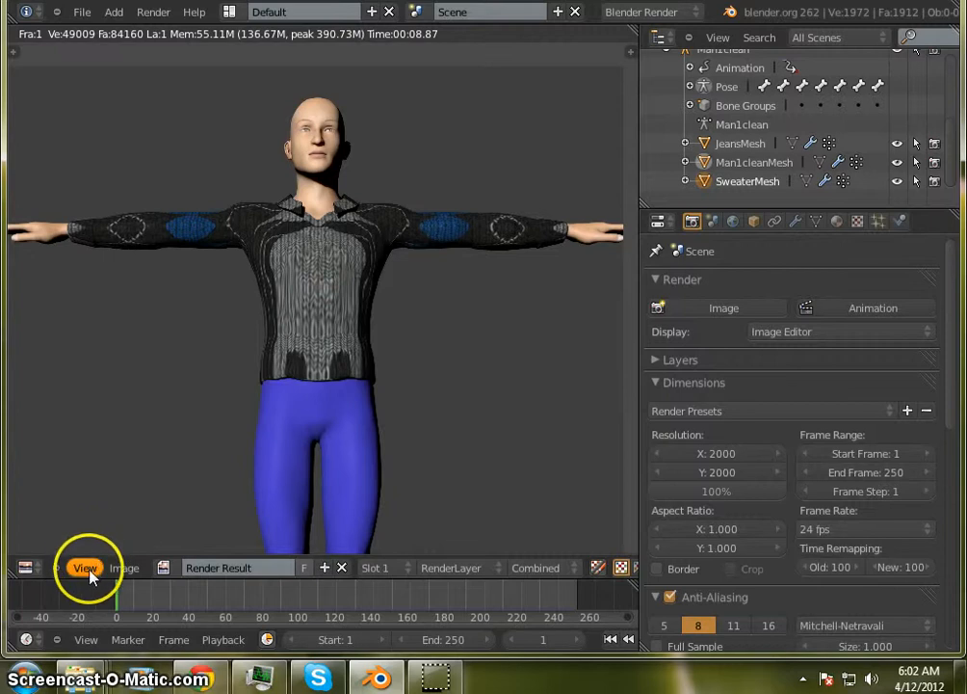
{"action": "left_click", "coordinate": [28, 568]}
{"action": "left_click", "coordinate": [44, 553]}
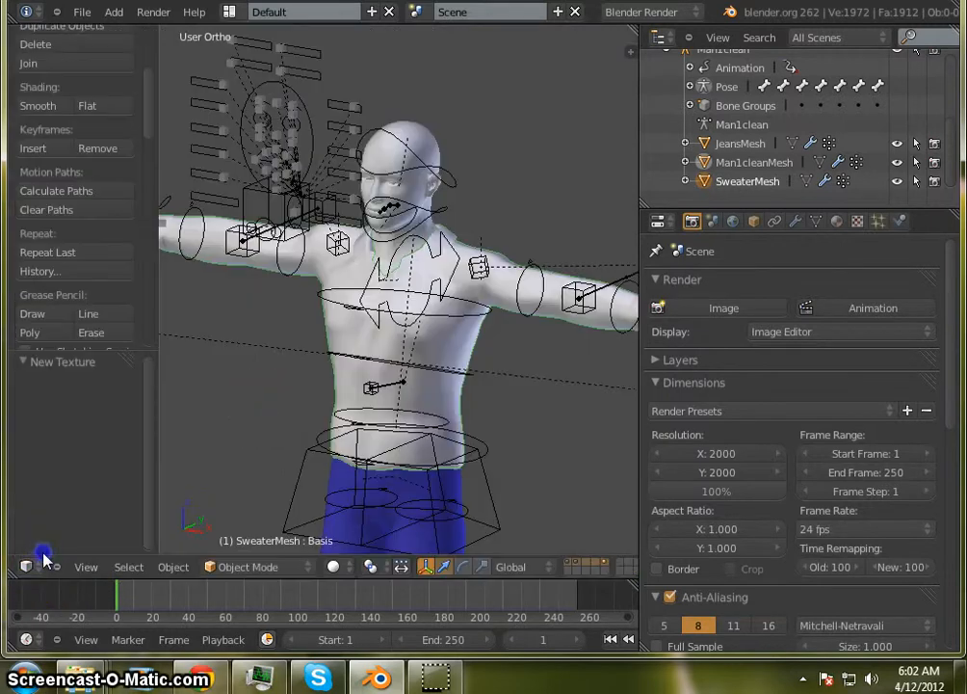
{"action": "left_click", "coordinate": [858, 223]}
{"action": "scroll", "coordinate": [929, 440], "scroll_direction": "down", "scroll_amount": 8}
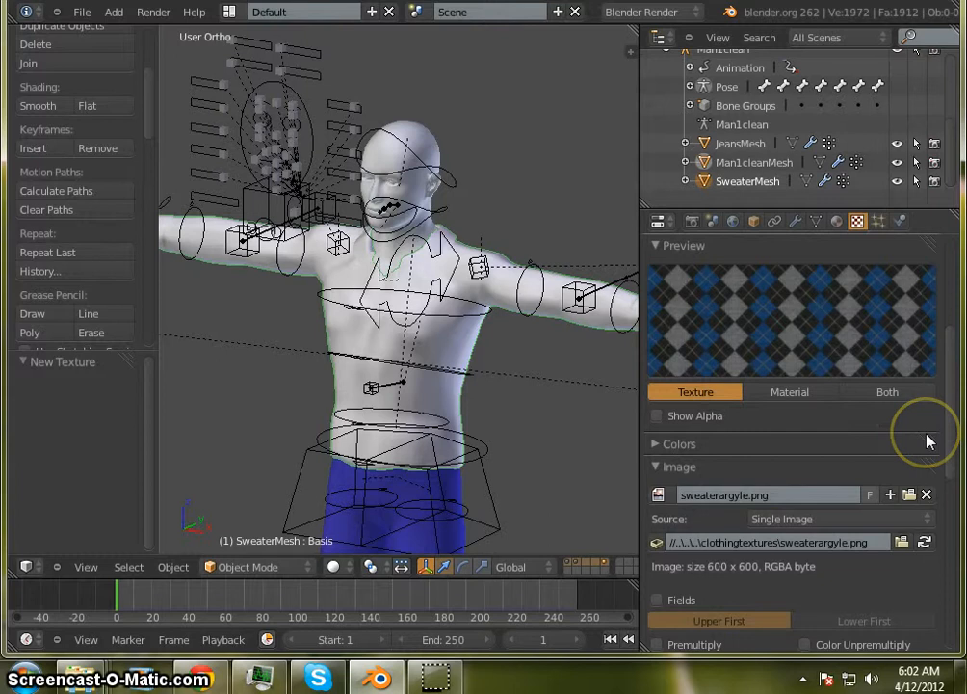
{"action": "left_click", "coordinate": [936, 376]}
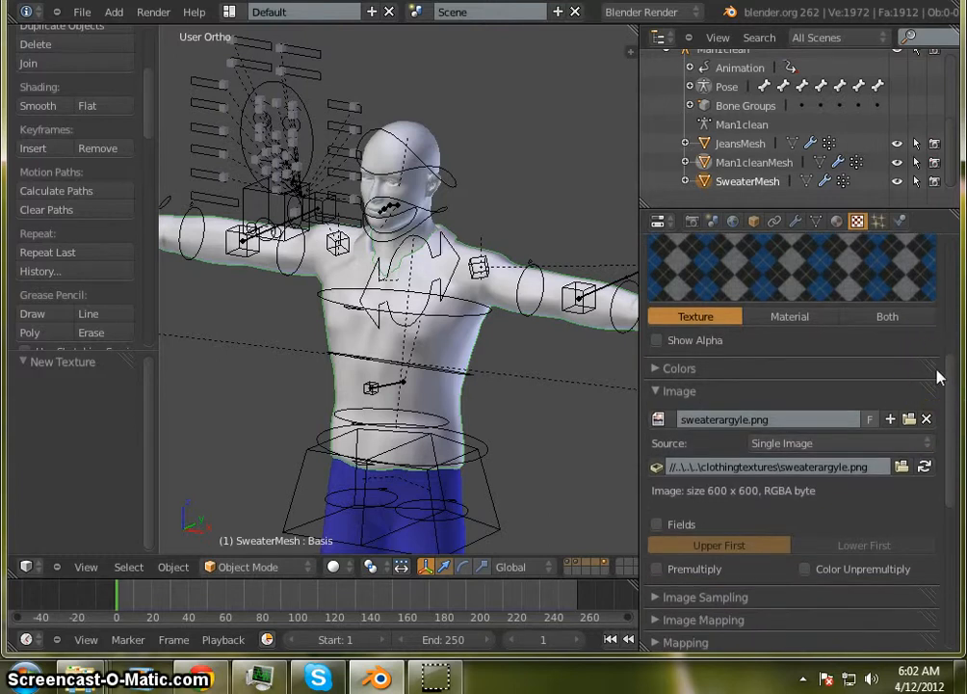
{"action": "scroll", "coordinate": [939, 378], "scroll_direction": "down", "scroll_amount": 1}
{"action": "left_click", "coordinate": [929, 382]}
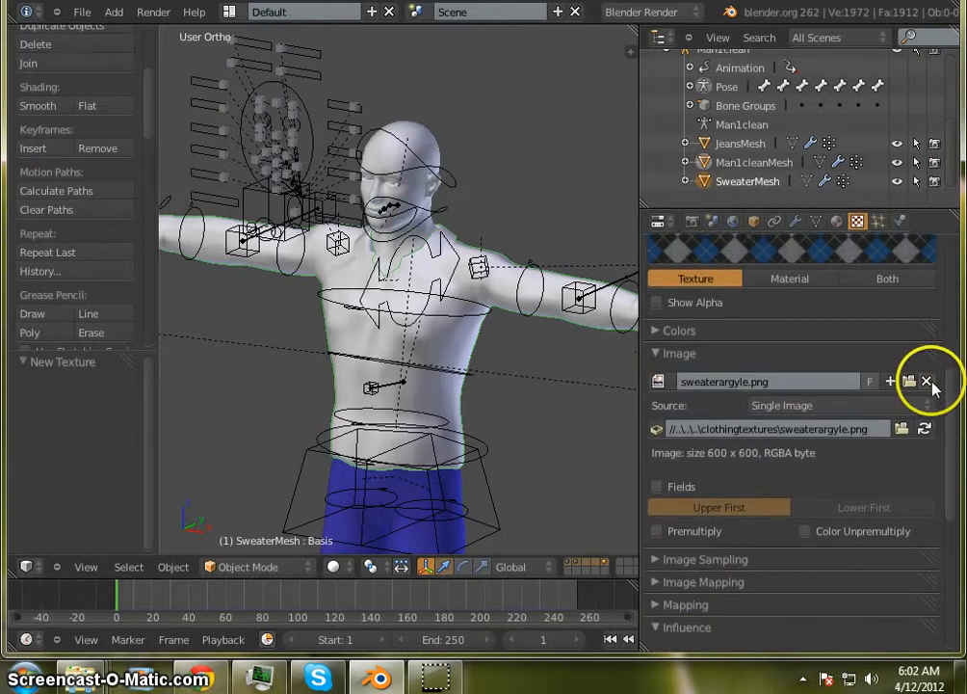
Load plainblack.png from the clothingtextures folder as the sweater texture's image.
{"action": "scroll", "coordinate": [932, 387], "scroll_direction": "up", "scroll_amount": 6}
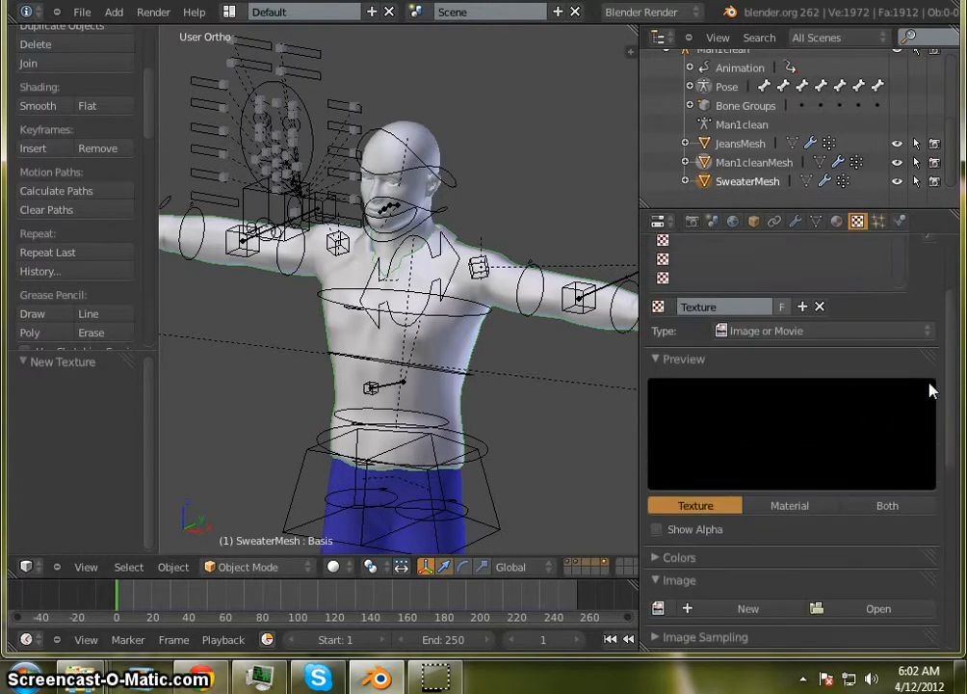
{"action": "scroll", "coordinate": [920, 405], "scroll_direction": "down", "scroll_amount": 5}
{"action": "left_click", "coordinate": [891, 420]}
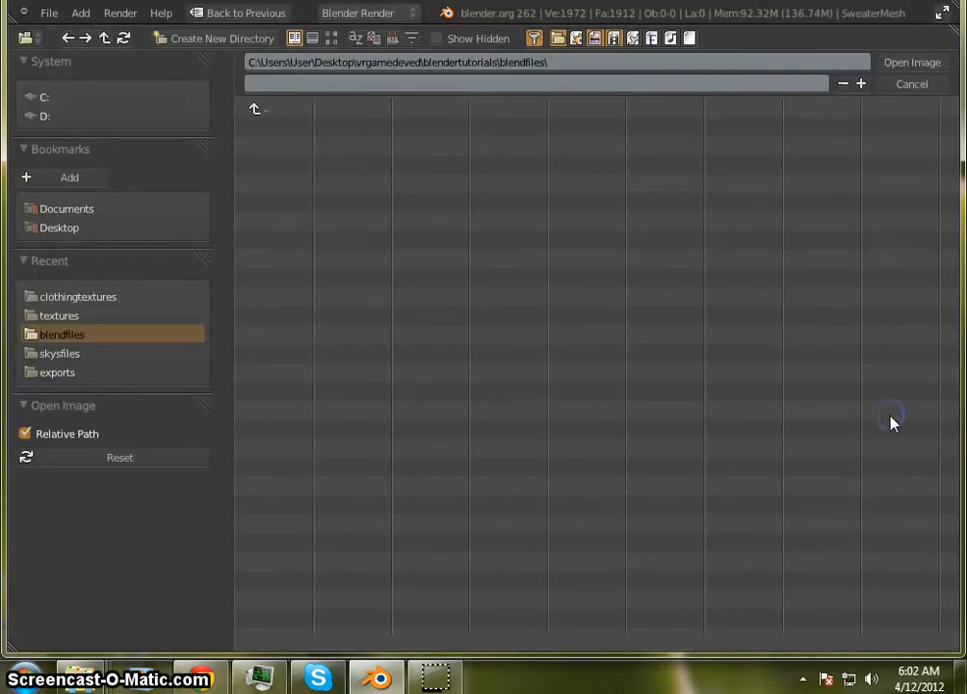
{"action": "left_click", "coordinate": [98, 297]}
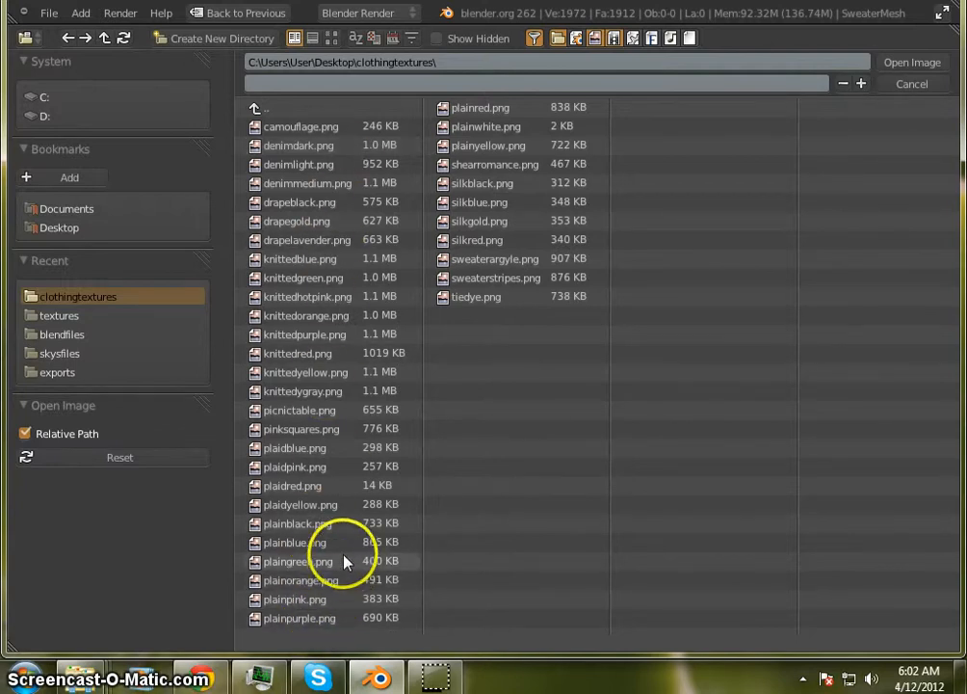
{"action": "double_click", "coordinate": [343, 529]}
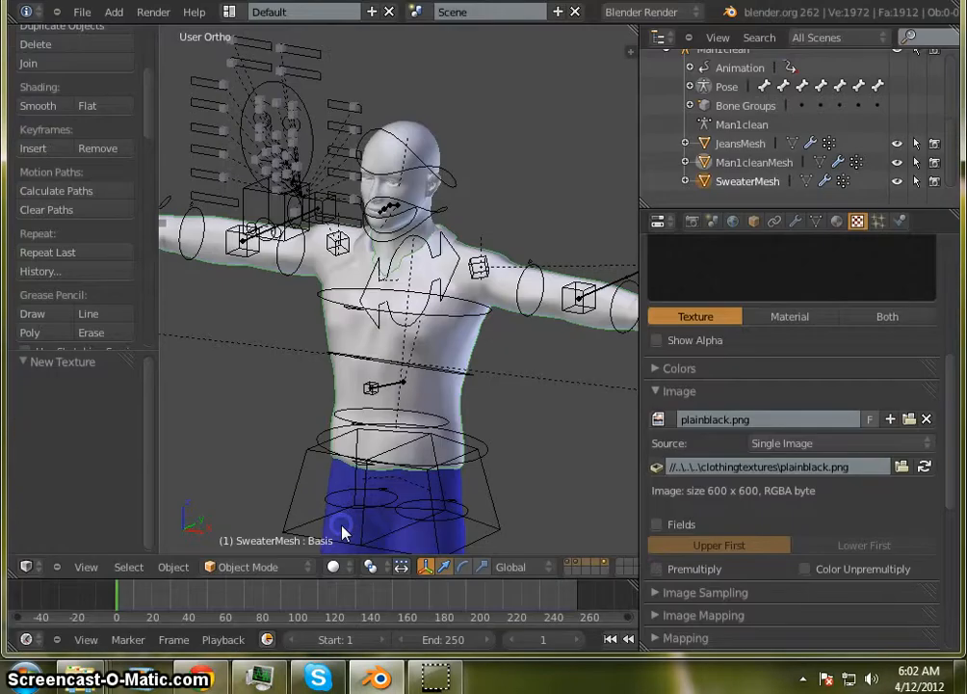
Render a still image of the character with the plain black sweater texture.
{"action": "scroll", "coordinate": [872, 414], "scroll_direction": "up", "scroll_amount": 3}
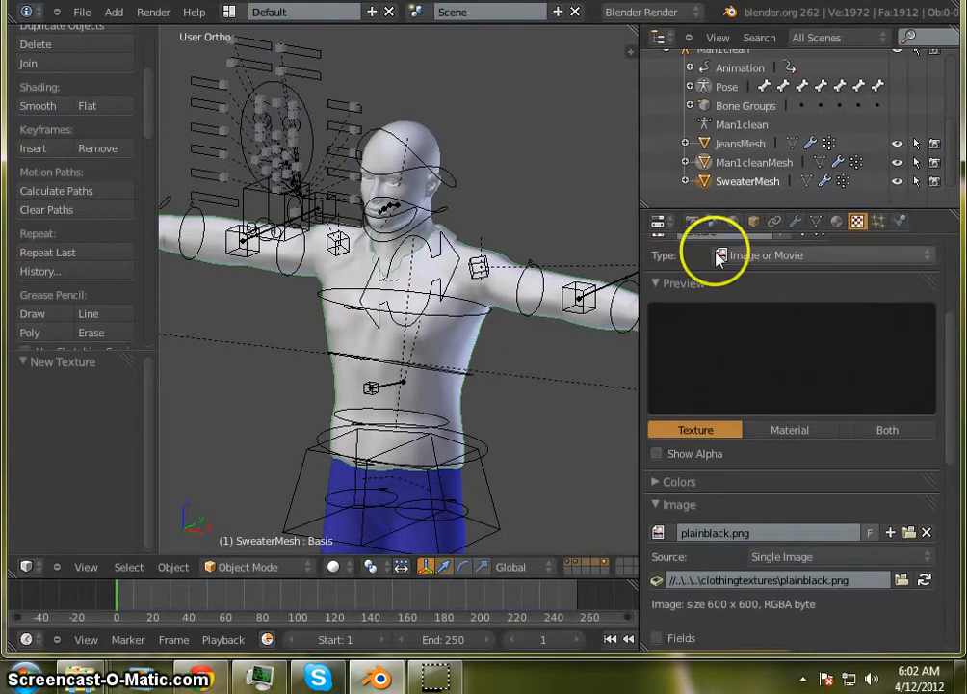
{"action": "left_click", "coordinate": [692, 221]}
{"action": "left_click", "coordinate": [713, 307]}
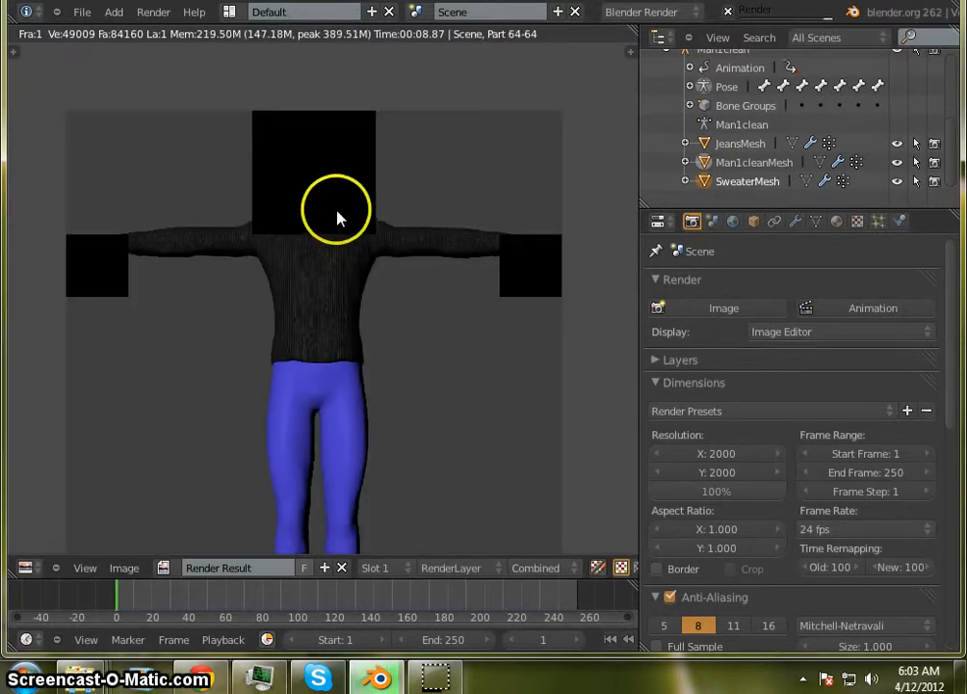
Examine the rendered black sweater's knit surface, collar, sleeves and hem, and how it looks on the whole figure.
{"action": "middle_click_drag", "start_coordinate": [343, 223], "coordinate": [329, 265]}
{"action": "scroll", "coordinate": [330, 265], "scroll_direction": "up", "scroll_amount": 2}
{"action": "scroll", "coordinate": [330, 265], "scroll_direction": "up", "scroll_amount": 2}
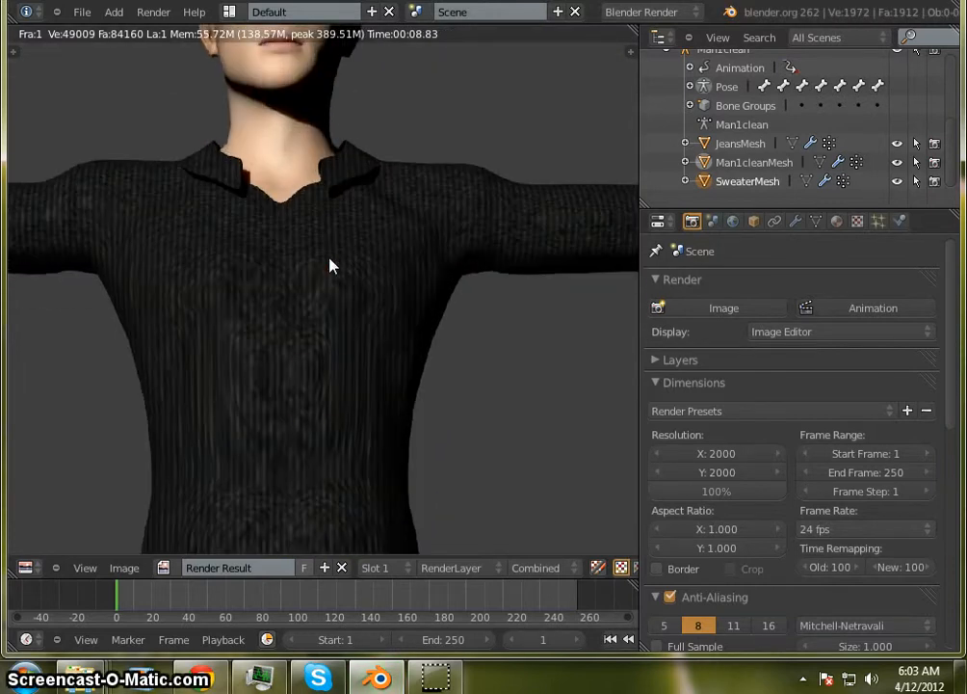
{"action": "middle_click_drag", "start_coordinate": [307, 380], "coordinate": [323, 356]}
{"action": "middle_click_drag", "start_coordinate": [432, 223], "coordinate": [171, 277]}
{"action": "middle_click_drag", "start_coordinate": [334, 260], "coordinate": [302, 267]}
{"action": "scroll", "coordinate": [315, 252], "scroll_direction": "down", "scroll_amount": 3}
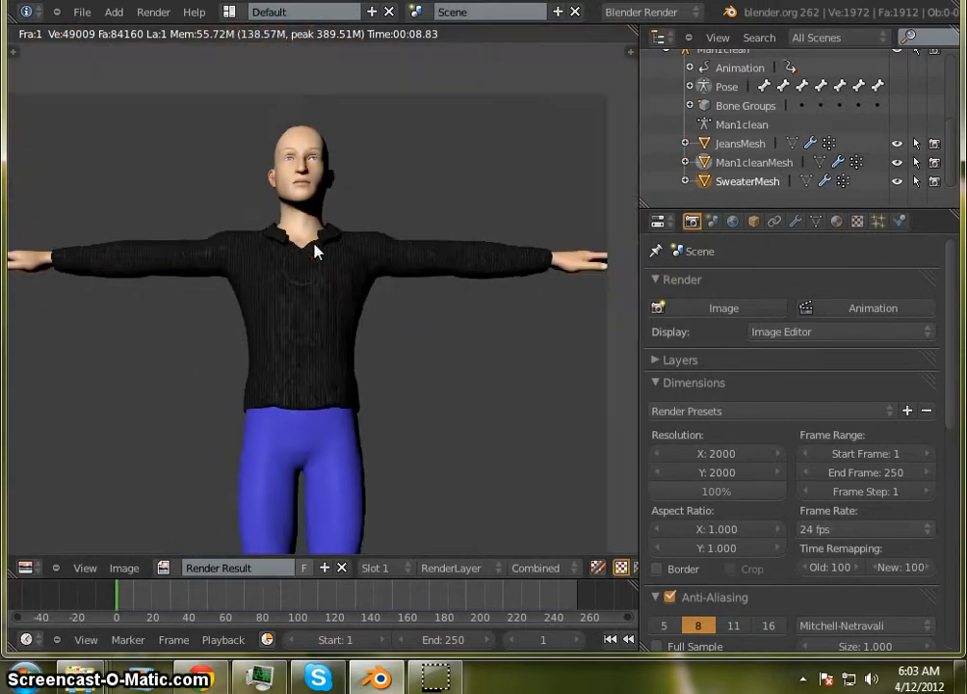
{"action": "scroll", "coordinate": [351, 186], "scroll_direction": "up", "scroll_amount": 2}
{"action": "middle_click_drag", "start_coordinate": [292, 321], "coordinate": [312, 315]}
{"action": "scroll", "coordinate": [314, 285], "scroll_direction": "down", "scroll_amount": 1}
{"action": "mouse_move", "coordinate": [367, 288]}
{"action": "middle_mouse_down"}
{"action": "mouse_move", "coordinate": [370, 298]}
{"action": "mouse_move", "coordinate": [369, 287]}
{"action": "middle_mouse_up"}
{"action": "scroll", "coordinate": [343, 243], "scroll_direction": "up", "scroll_amount": 4}
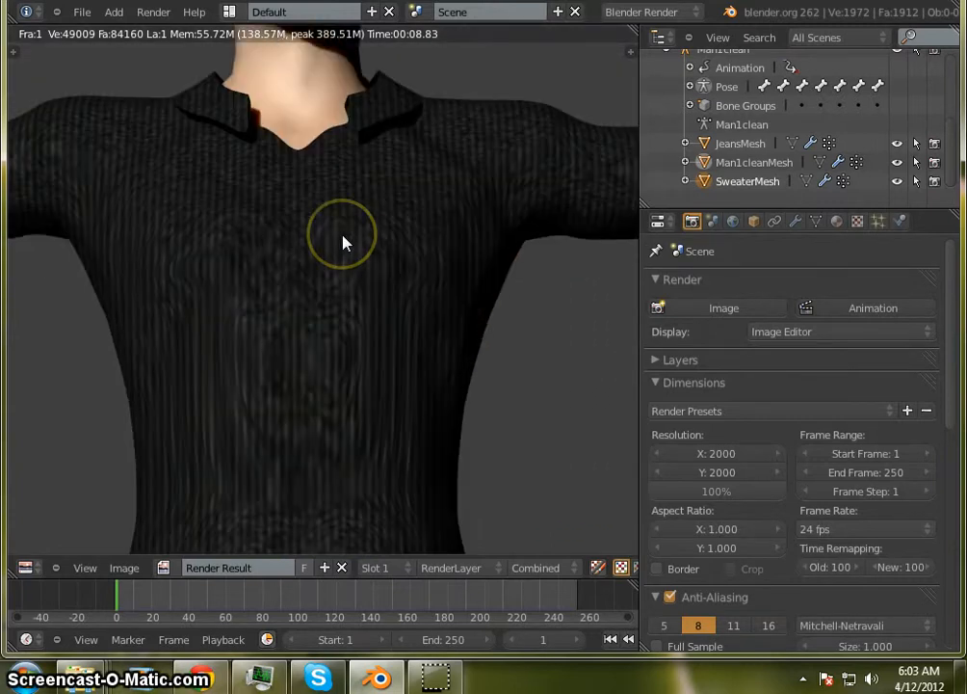
{"action": "scroll", "coordinate": [343, 242], "scroll_direction": "up", "scroll_amount": 1}
{"action": "scroll", "coordinate": [343, 243], "scroll_direction": "down", "scroll_amount": 1}
{"action": "scroll", "coordinate": [343, 242], "scroll_direction": "down", "scroll_amount": 4}
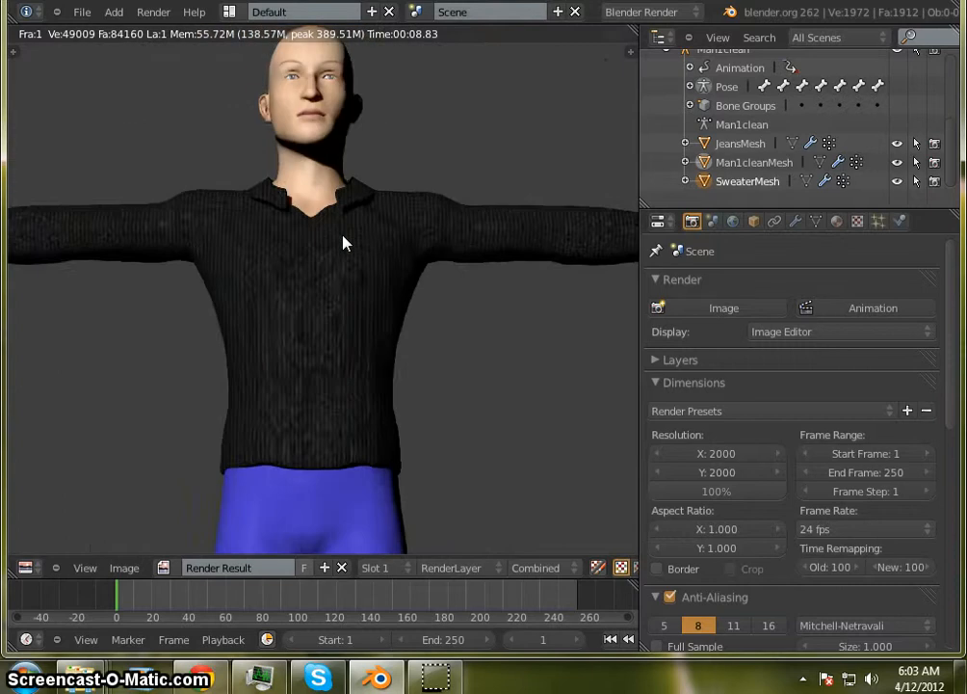
{"action": "scroll", "coordinate": [345, 242], "scroll_direction": "down", "scroll_amount": 1}
{"action": "left_click", "coordinate": [312, 251]}
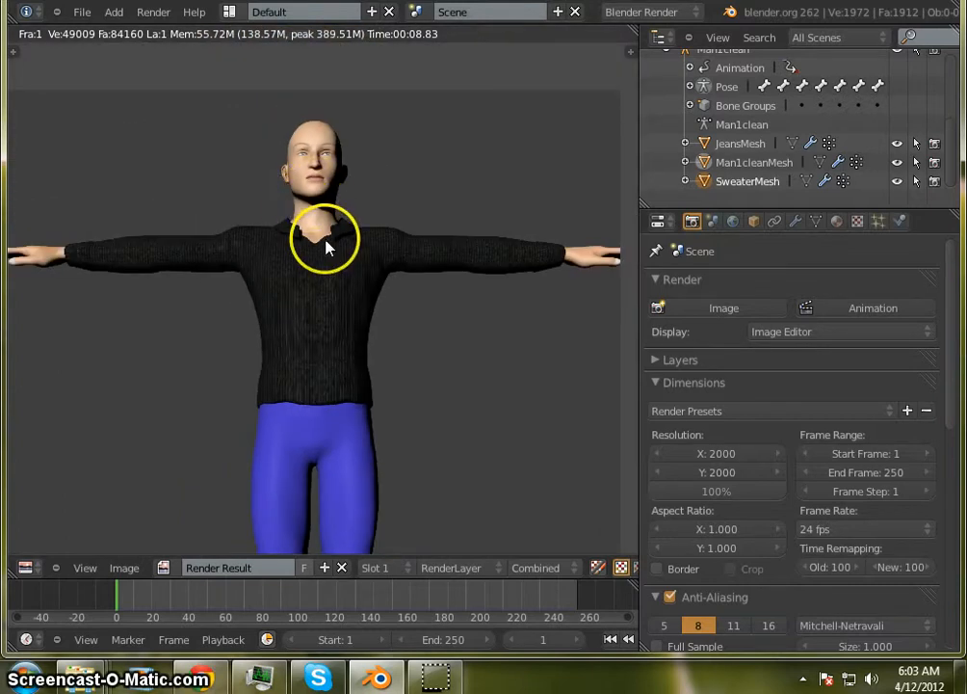
{"action": "scroll", "coordinate": [329, 244], "scroll_direction": "up", "scroll_amount": 2}
{"action": "scroll", "coordinate": [385, 231], "scroll_direction": "down", "scroll_amount": 2}
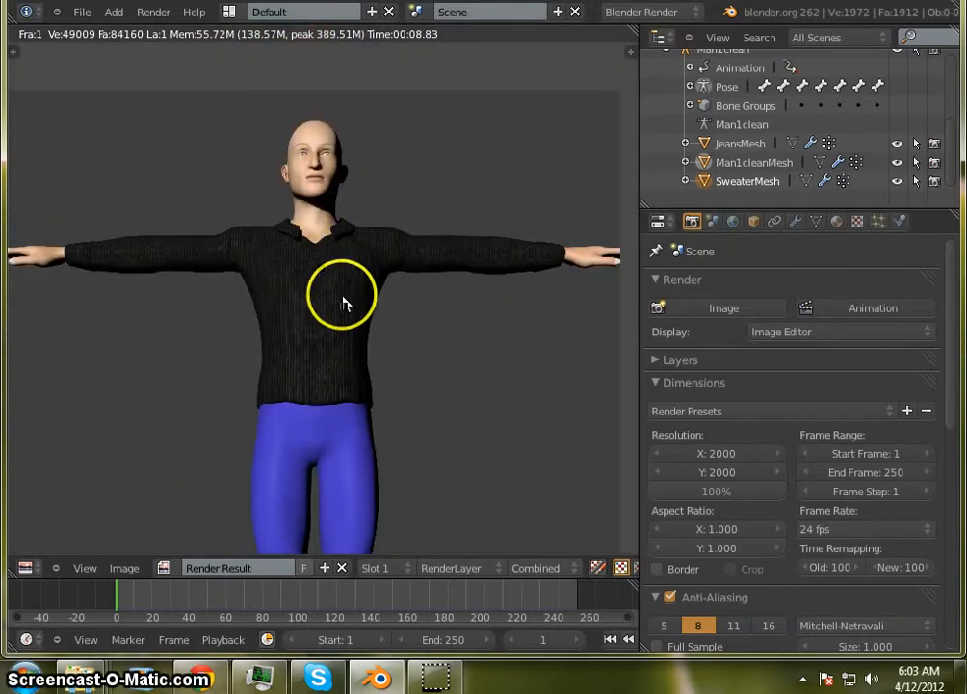
{"action": "mouse_move", "coordinate": [343, 304]}
{"action": "middle_mouse_down"}
{"action": "mouse_move", "coordinate": [332, 82]}
{"action": "mouse_move", "coordinate": [340, 316]}
{"action": "middle_mouse_up"}
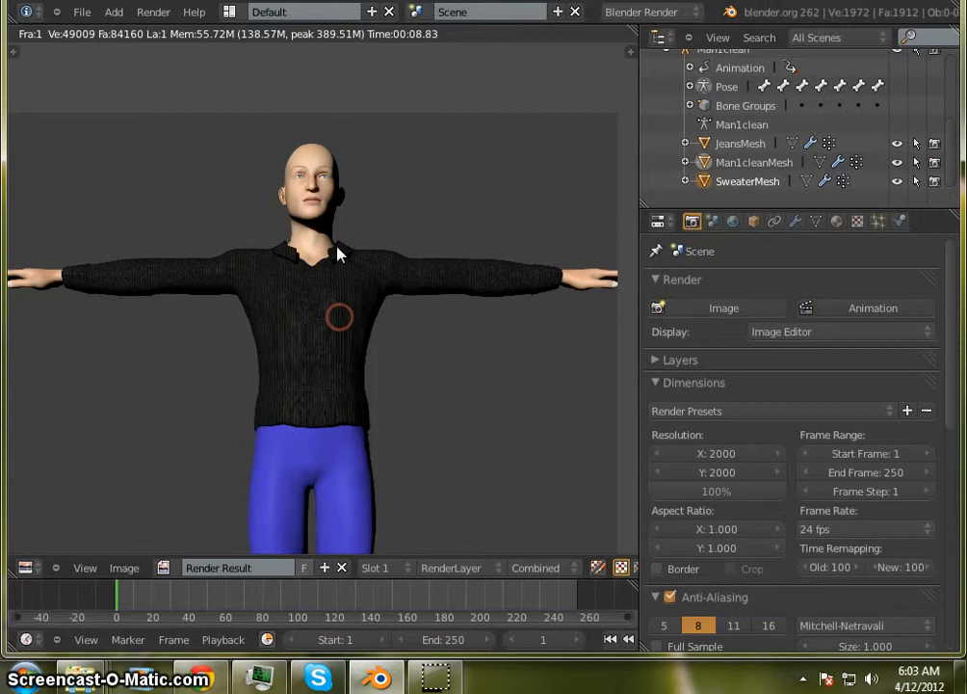
{"action": "scroll", "coordinate": [338, 254], "scroll_direction": "up", "scroll_amount": 2}
{"action": "scroll", "coordinate": [324, 274], "scroll_direction": "down", "scroll_amount": 2}
{"action": "scroll", "coordinate": [323, 281], "scroll_direction": "up", "scroll_amount": 4}
{"action": "scroll", "coordinate": [321, 283], "scroll_direction": "down", "scroll_amount": 3}
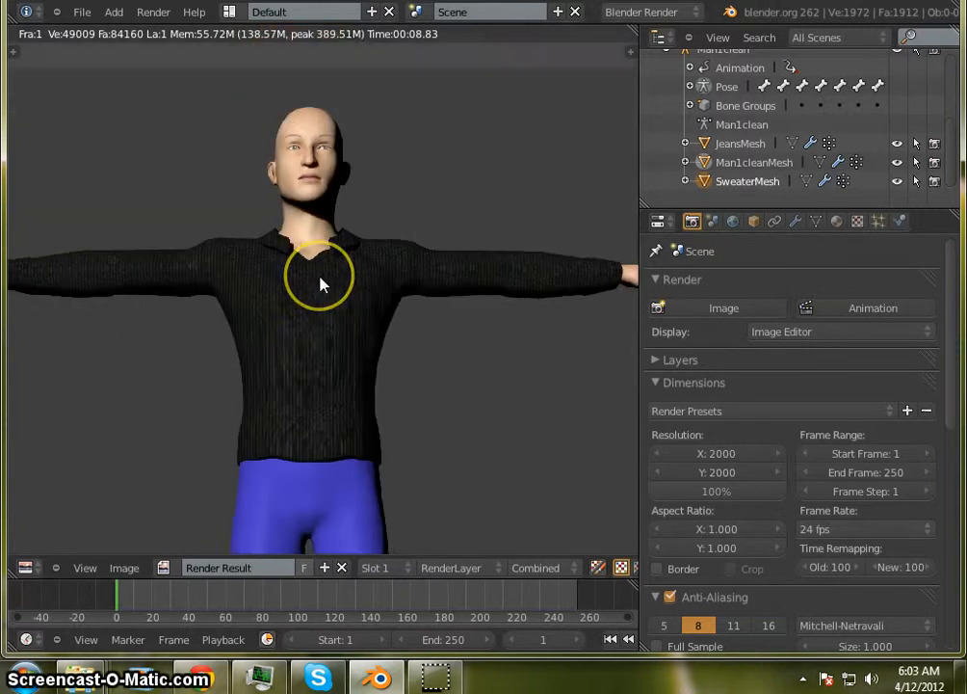
{"action": "scroll", "coordinate": [321, 283], "scroll_direction": "up", "scroll_amount": 3}
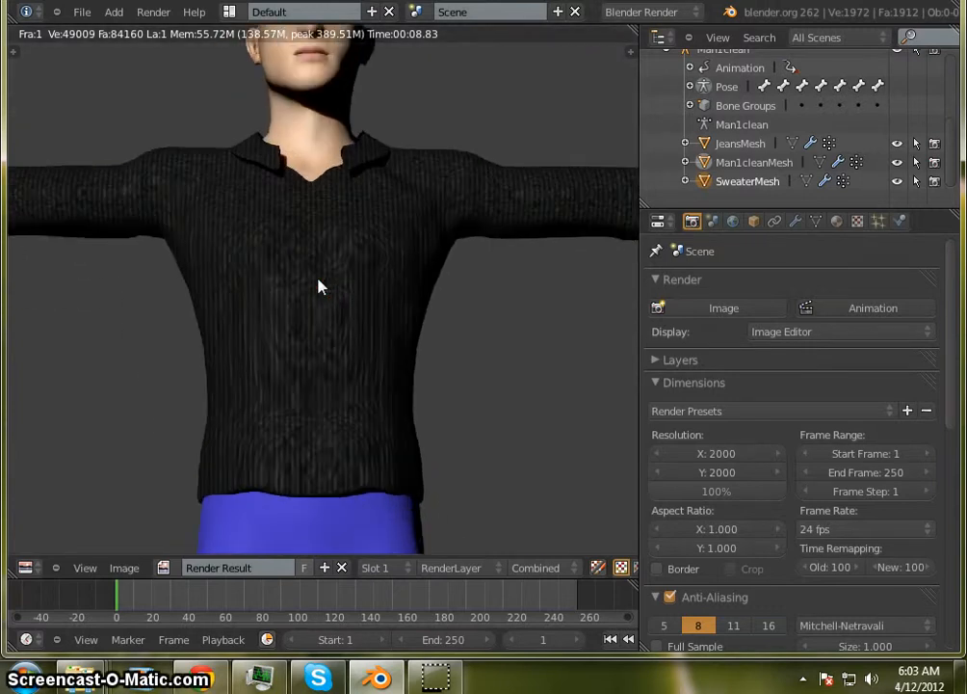
{"action": "scroll", "coordinate": [319, 281], "scroll_direction": "down", "scroll_amount": 3}
{"action": "scroll", "coordinate": [342, 237], "scroll_direction": "up", "scroll_amount": 1}
{"action": "middle_click", "coordinate": [342, 236]}
{"action": "scroll", "coordinate": [343, 237], "scroll_direction": "up", "scroll_amount": 3}
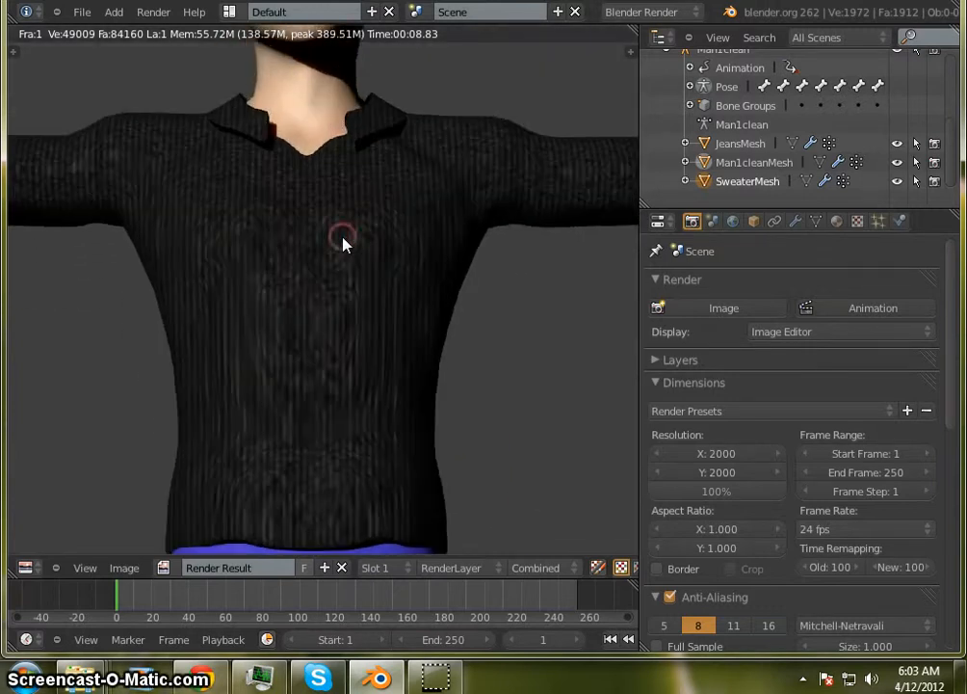
{"action": "scroll", "coordinate": [343, 237], "scroll_direction": "up", "scroll_amount": 4}
{"action": "scroll", "coordinate": [343, 237], "scroll_direction": "down", "scroll_amount": 4}
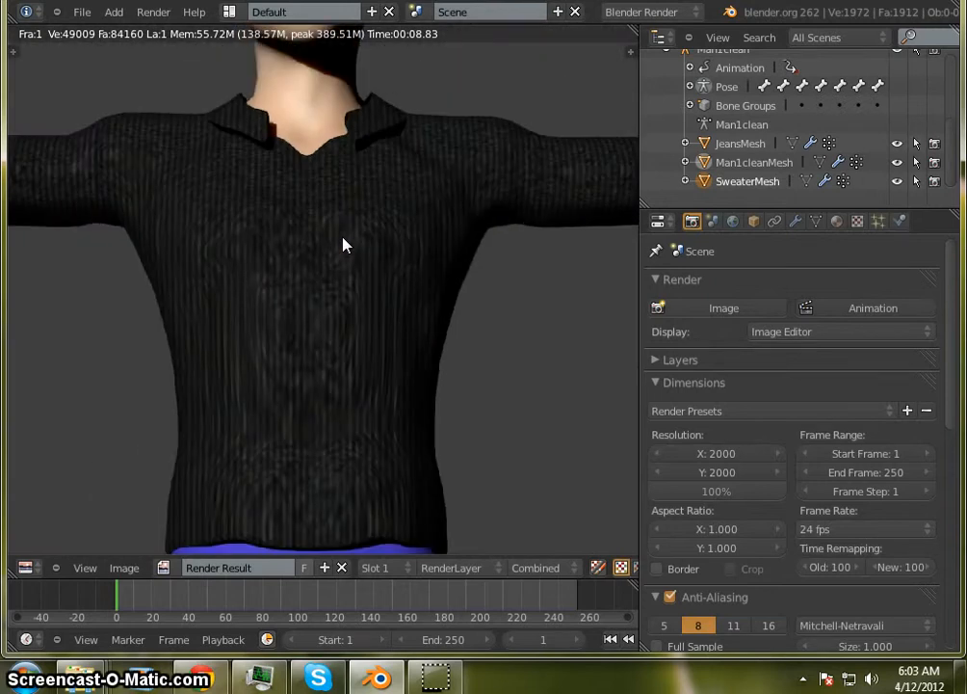
{"action": "scroll", "coordinate": [345, 245], "scroll_direction": "down", "scroll_amount": 4}
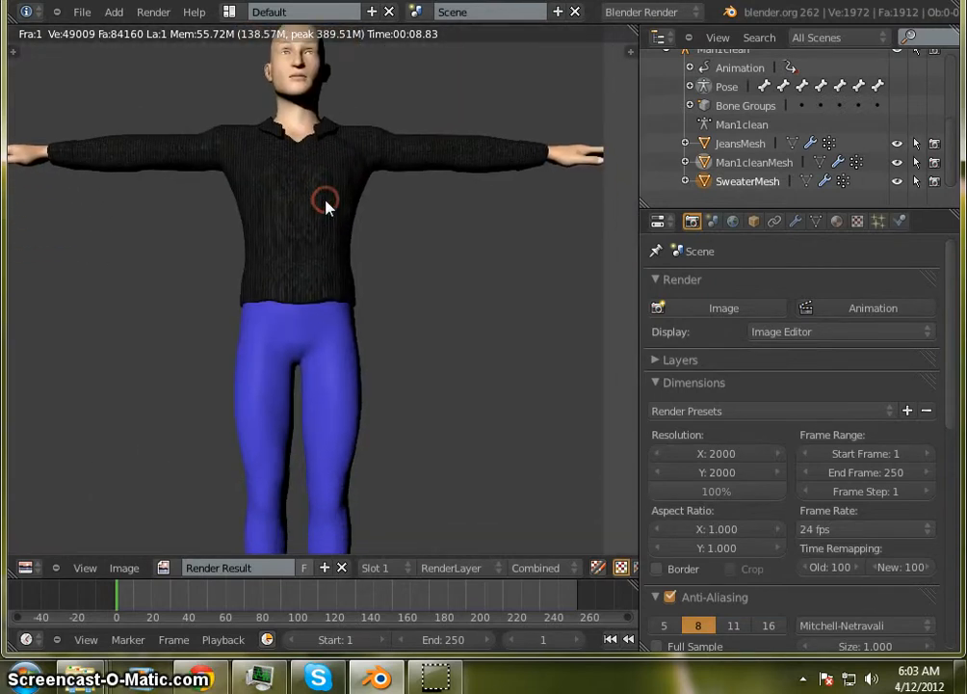
{"action": "scroll", "coordinate": [326, 201], "scroll_direction": "down", "scroll_amount": 2}
{"action": "scroll", "coordinate": [328, 203], "scroll_direction": "up", "scroll_amount": 1}
{"action": "middle_click_drag", "start_coordinate": [328, 203], "coordinate": [296, 223]}
{"action": "scroll", "coordinate": [352, 258], "scroll_direction": "up", "scroll_amount": 1}
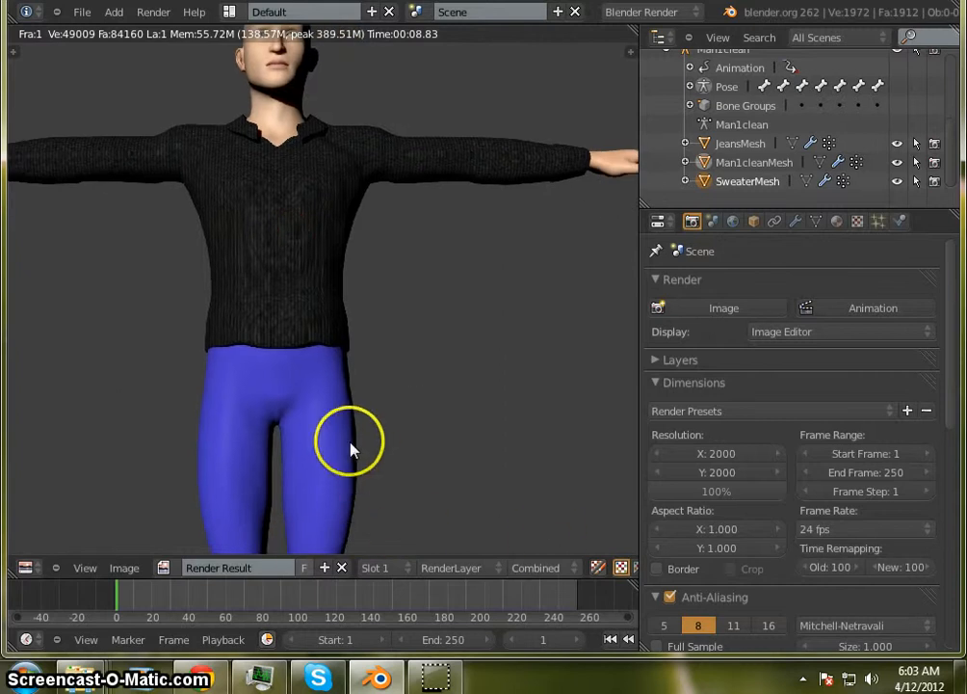
{"action": "scroll", "coordinate": [289, 387], "scroll_direction": "up", "scroll_amount": 1}
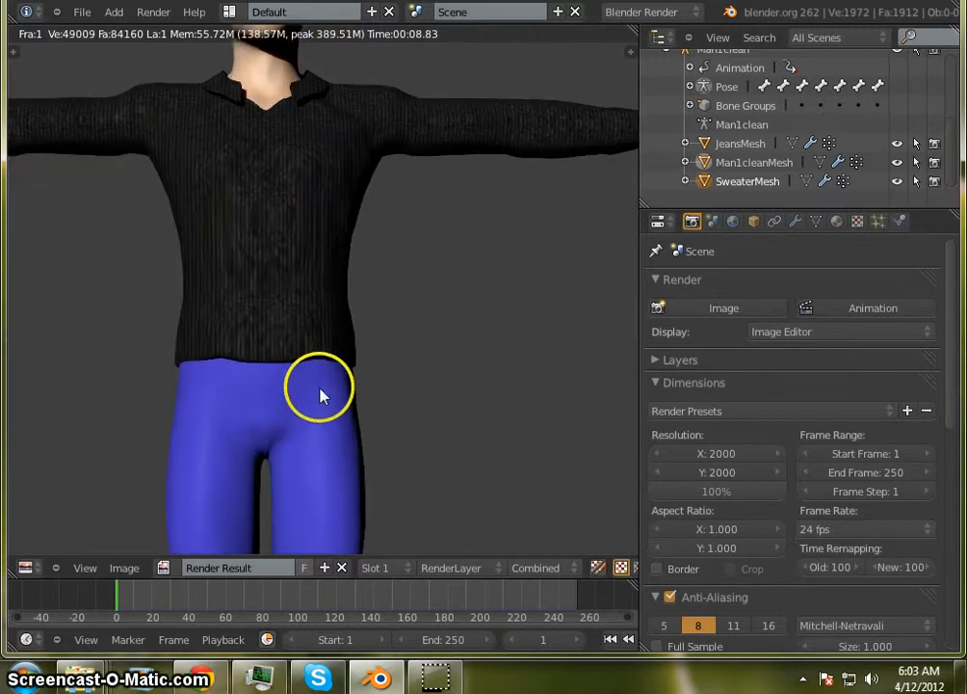
{"action": "middle_click_drag", "start_coordinate": [298, 202], "coordinate": [349, 285]}
{"action": "scroll", "coordinate": [349, 285], "scroll_direction": "down", "scroll_amount": 2}
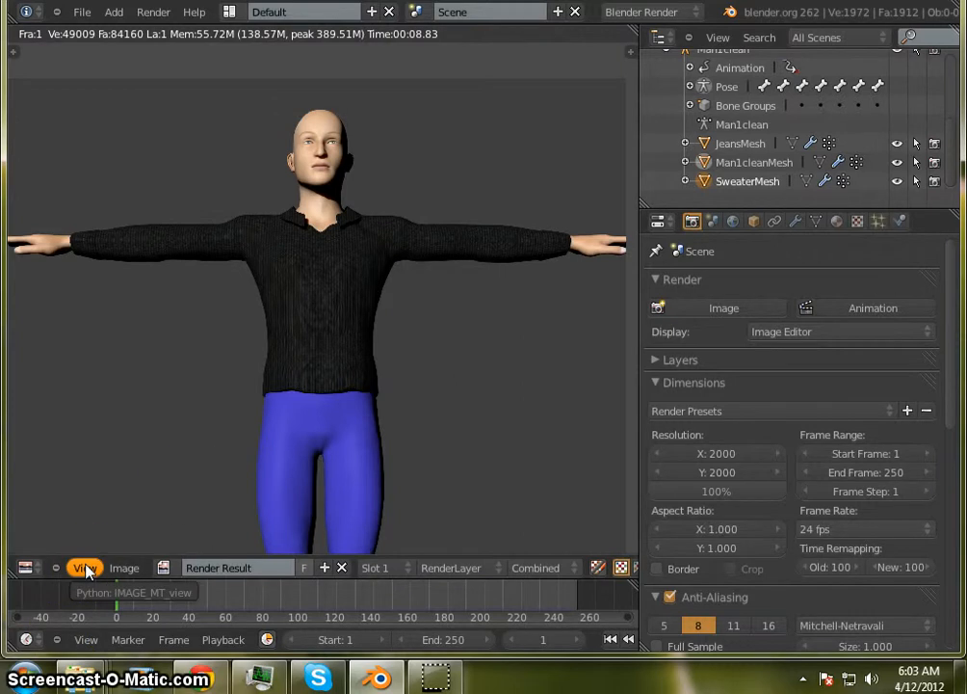
Return from the render result to the 3D view, select the jeans mesh and bring the legs into view.
{"action": "left_click", "coordinate": [25, 568]}
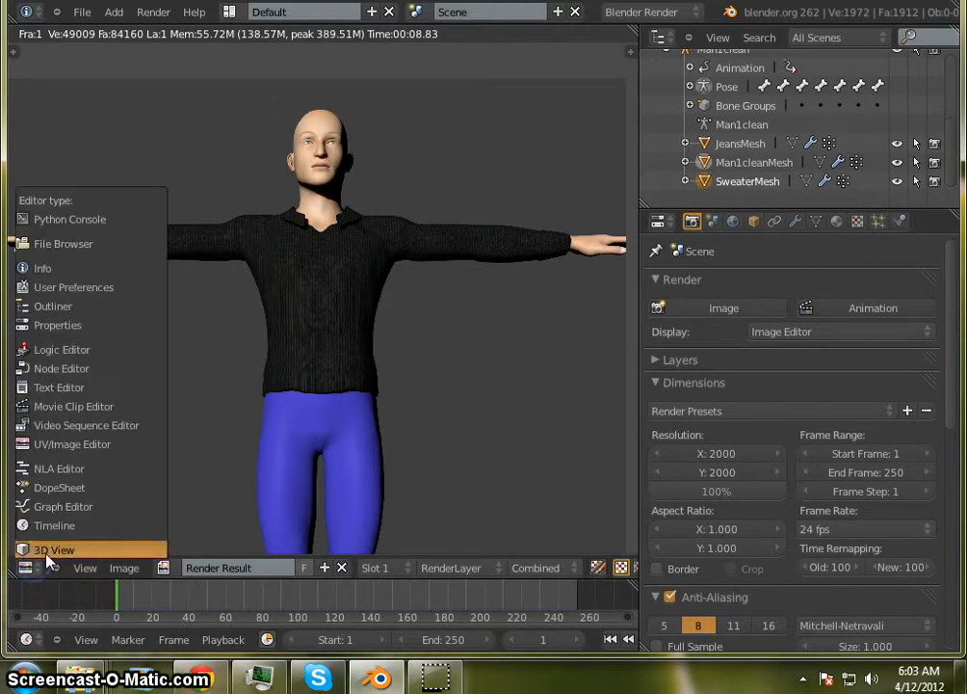
{"action": "left_click", "coordinate": [45, 553]}
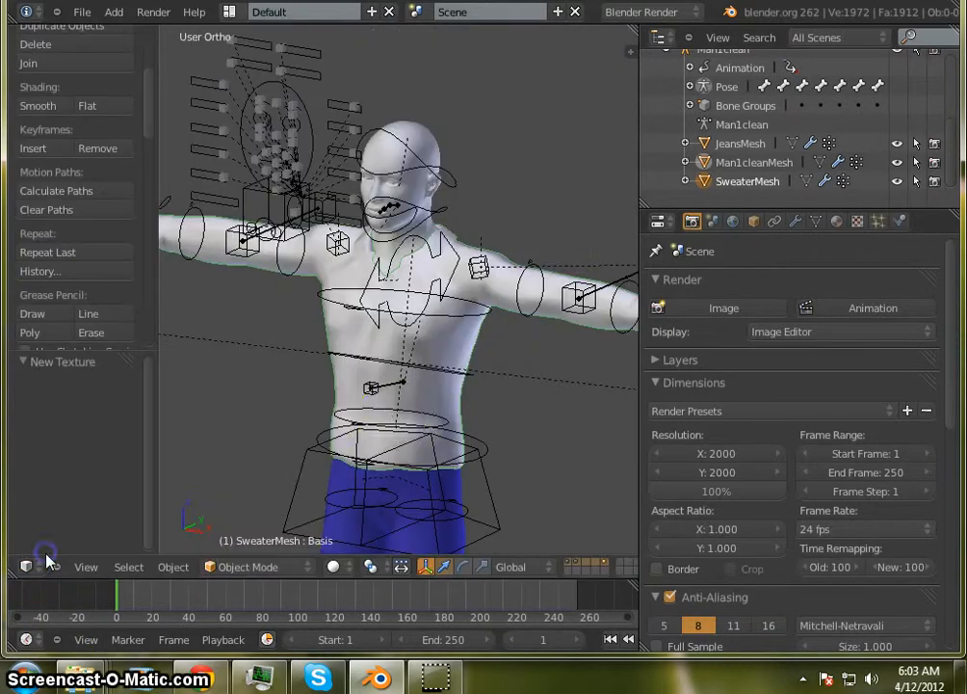
{"action": "right_click", "coordinate": [460, 493]}
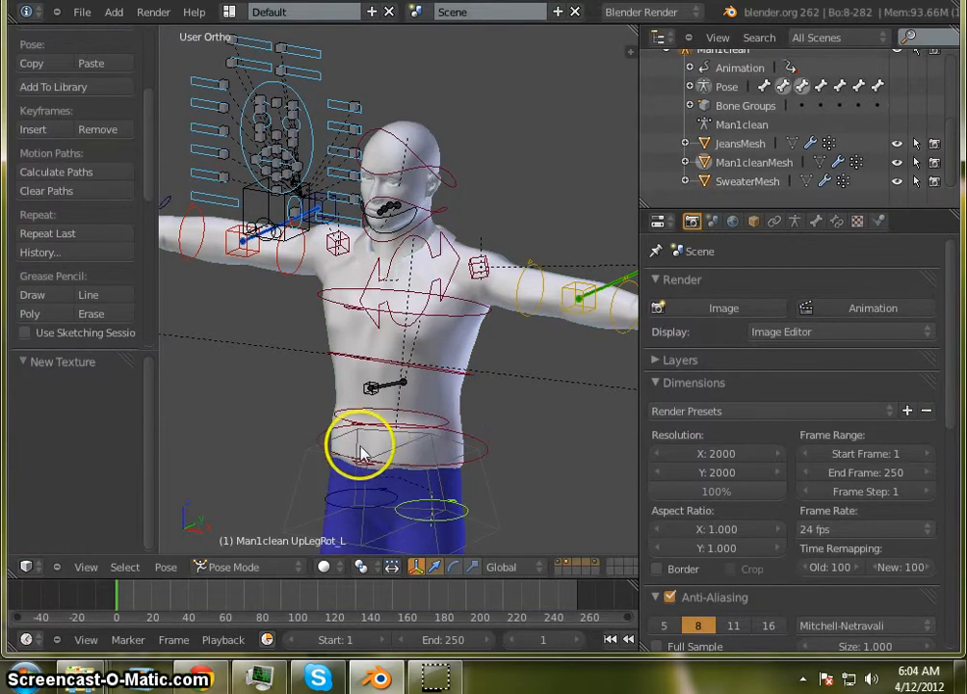
{"action": "left_click", "coordinate": [756, 146]}
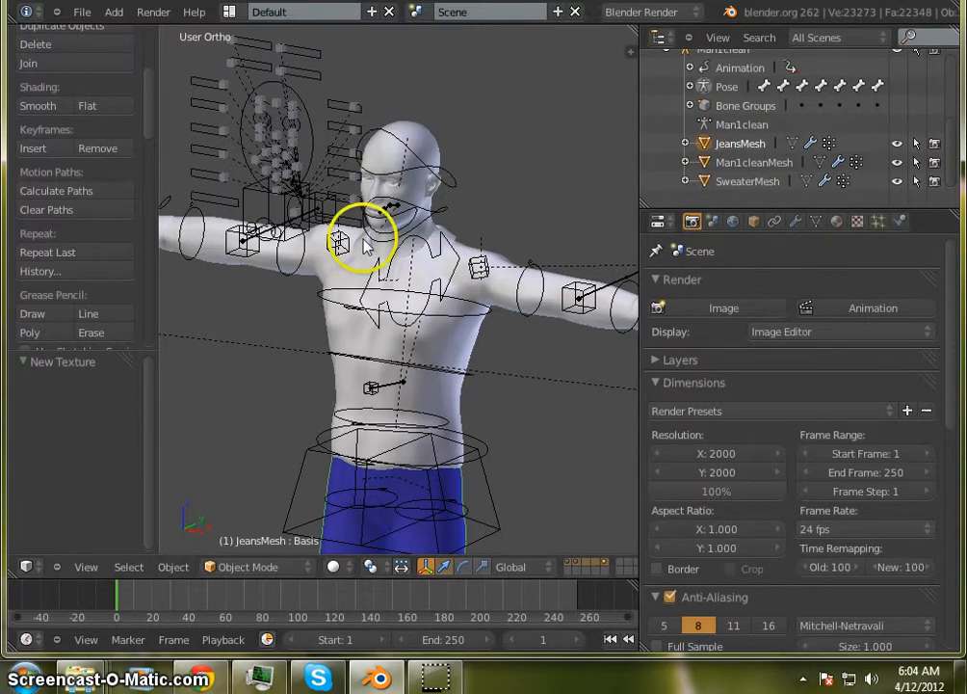
{"action": "scroll", "coordinate": [366, 246], "scroll_direction": "down", "scroll_amount": 5}
{"action": "scroll", "coordinate": [341, 411], "scroll_direction": "up", "scroll_amount": 5}
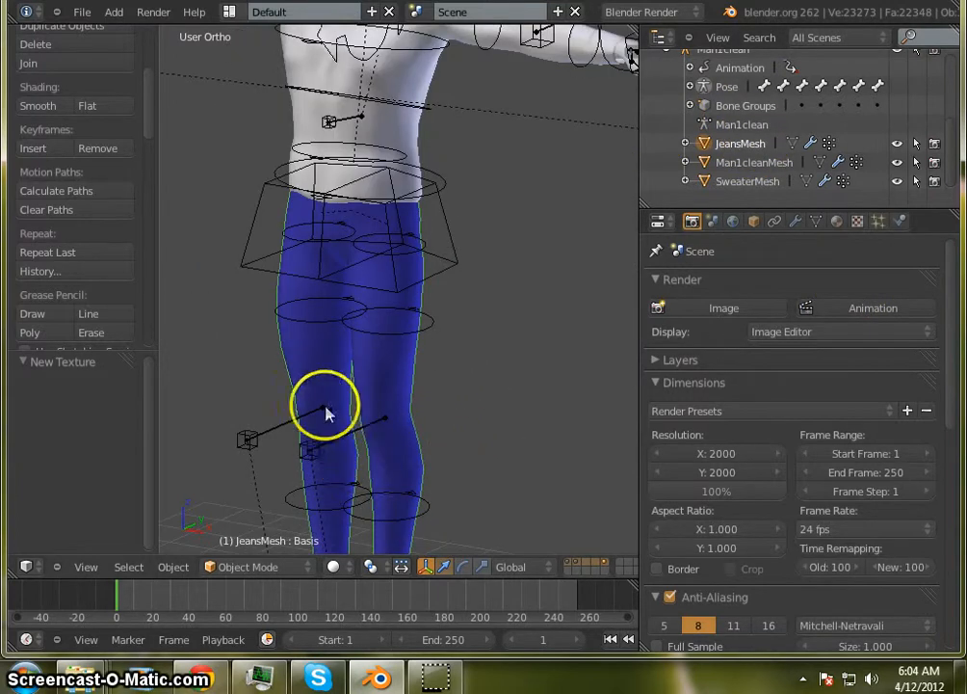
{"action": "scroll", "coordinate": [335, 352], "scroll_direction": "down", "scroll_amount": 4}
{"action": "scroll", "coordinate": [329, 367], "scroll_direction": "up", "scroll_amount": 4}
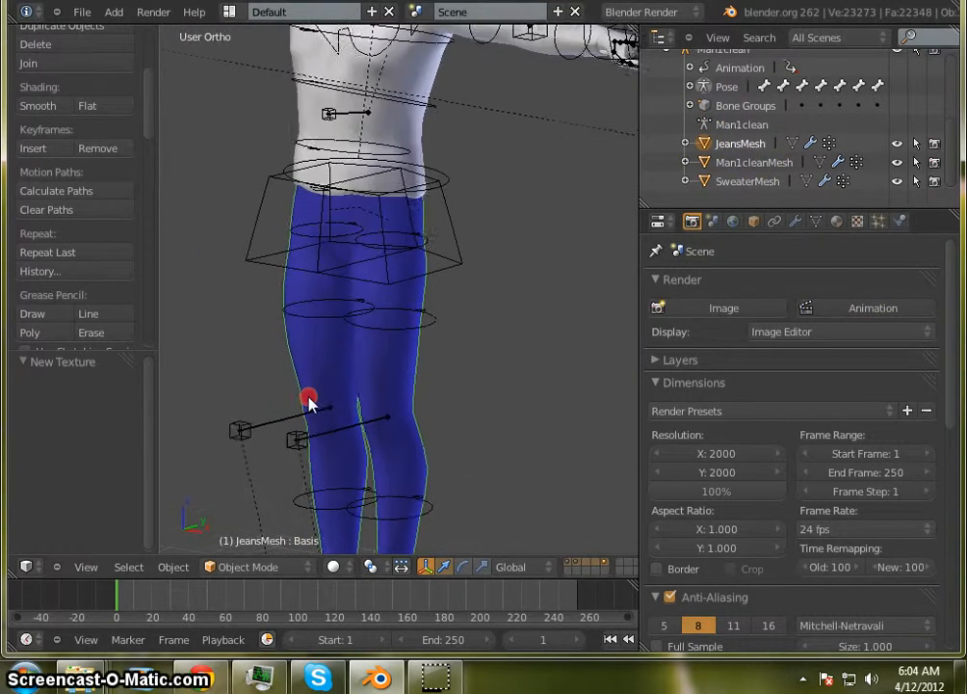
Set the Jeans material's diffuse intensity to 1.000 and its diffuse color to near white at full brightness.
{"action": "left_click", "coordinate": [836, 221]}
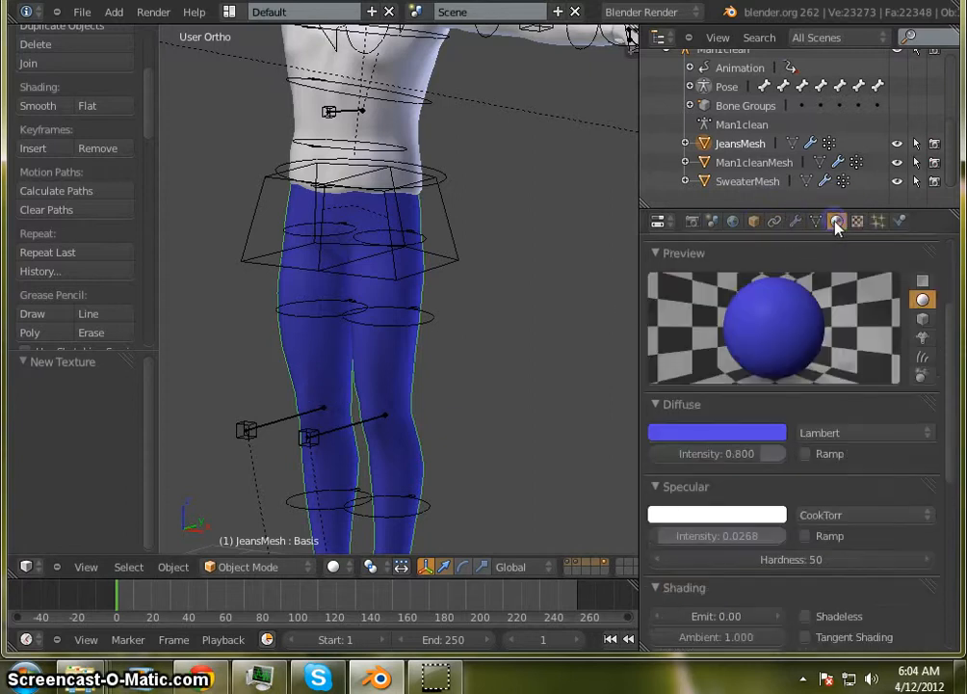
{"action": "left_click_drag", "start_coordinate": [758, 459], "coordinate": [846, 456]}
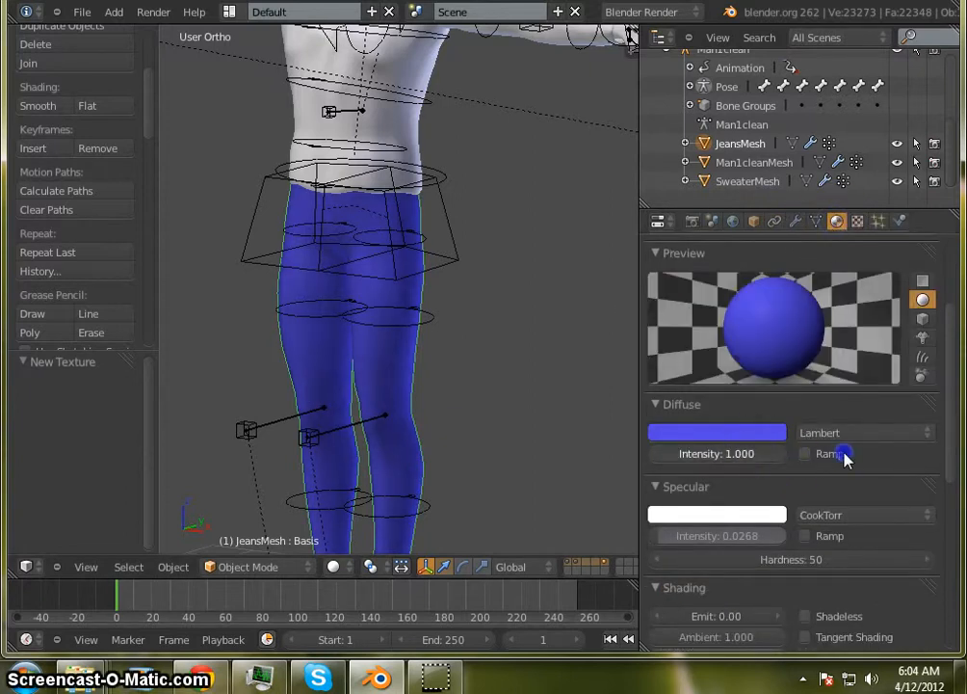
{"action": "left_click", "coordinate": [725, 433]}
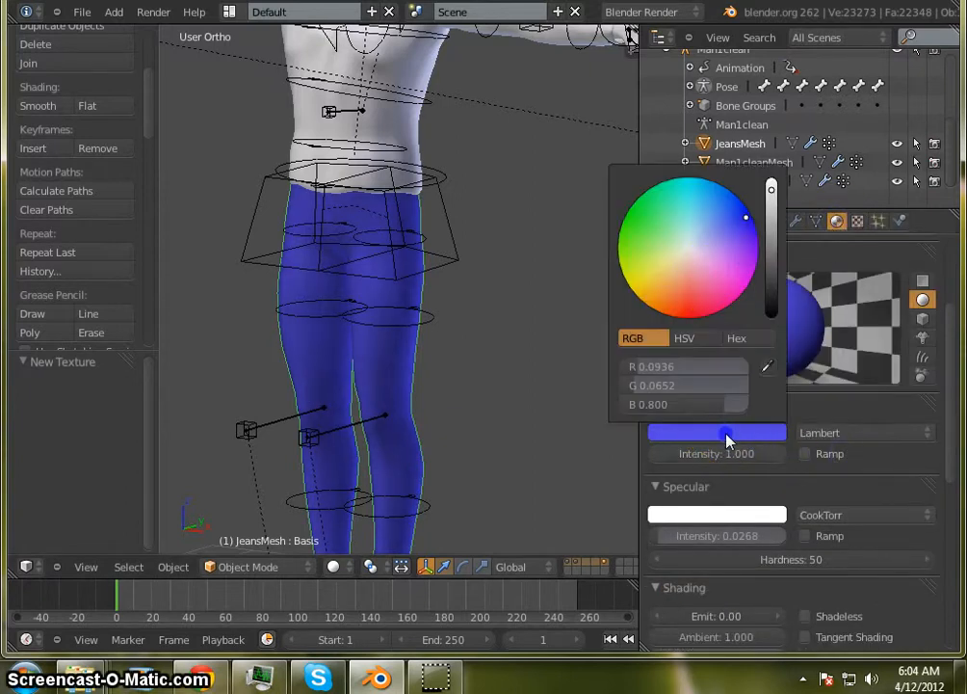
{"action": "left_click", "coordinate": [688, 252]}
{"action": "scroll", "coordinate": [361, 265], "scroll_direction": "down", "scroll_amount": 3}
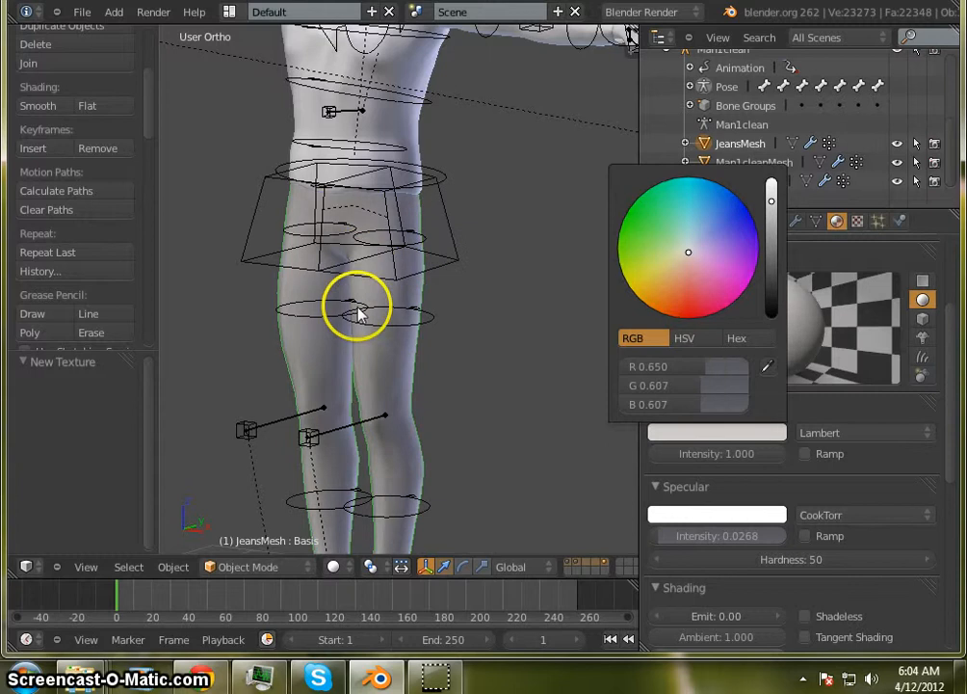
{"action": "scroll", "coordinate": [361, 307], "scroll_direction": "up", "scroll_amount": 7}
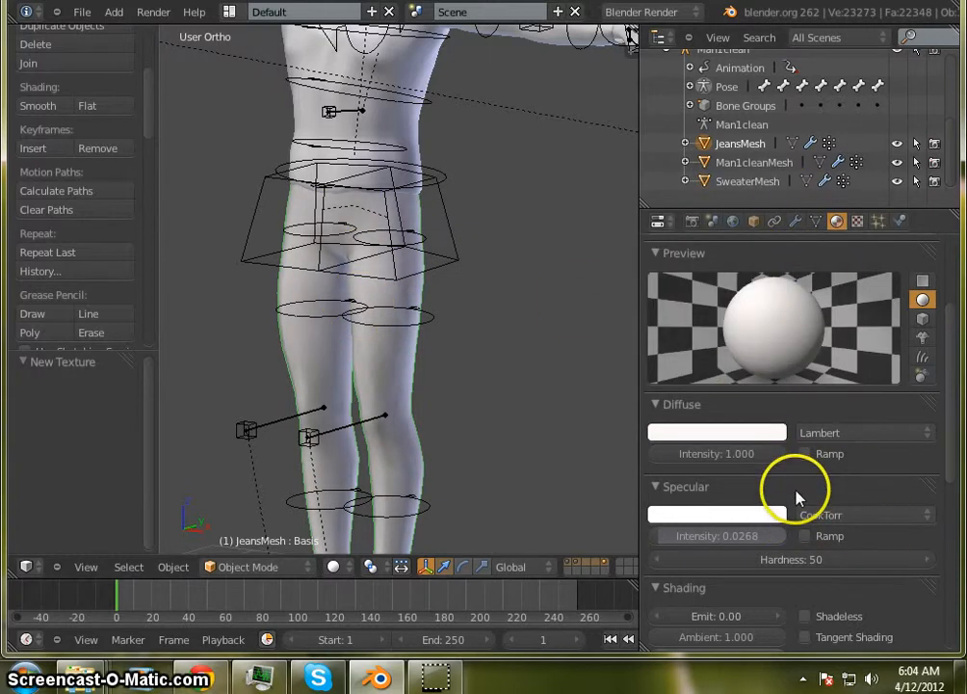
Enable Transparency on the Jeans material.
{"action": "scroll", "coordinate": [798, 496], "scroll_direction": "down", "scroll_amount": 4}
{"action": "left_click", "coordinate": [670, 534]}
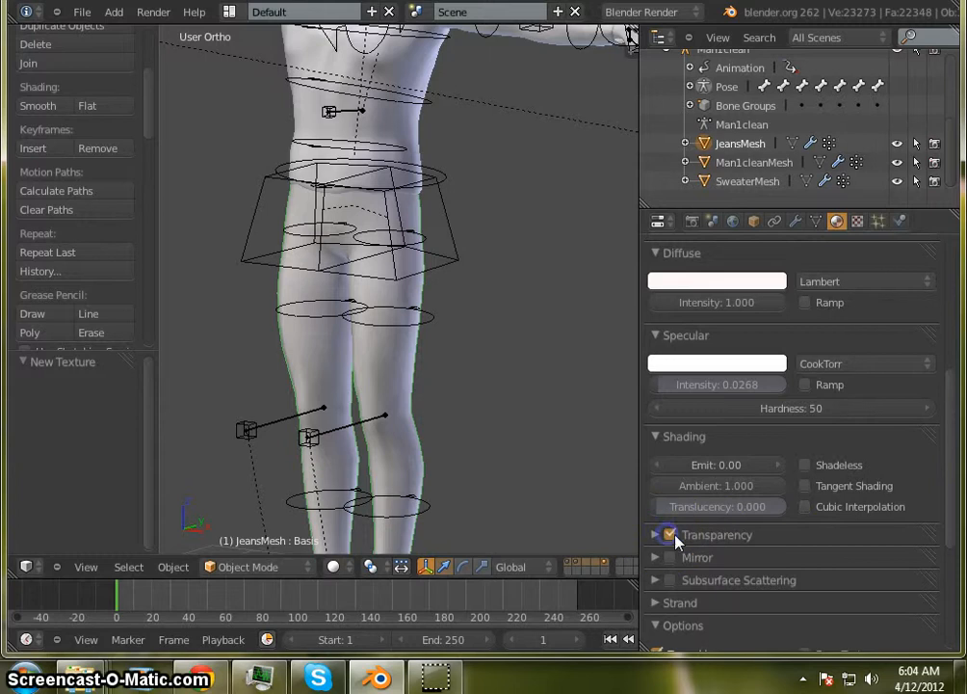
{"action": "scroll", "coordinate": [841, 535], "scroll_direction": "up", "scroll_amount": 8}
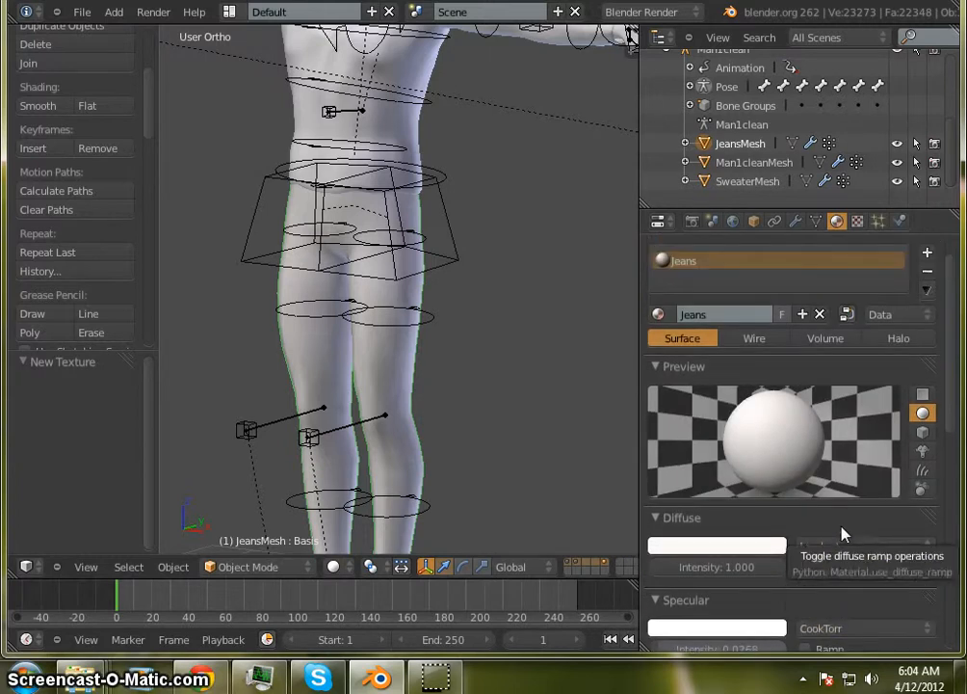
Add a new texture to the Jeans material and set its type to Image or Movie.
{"action": "left_click", "coordinate": [858, 222]}
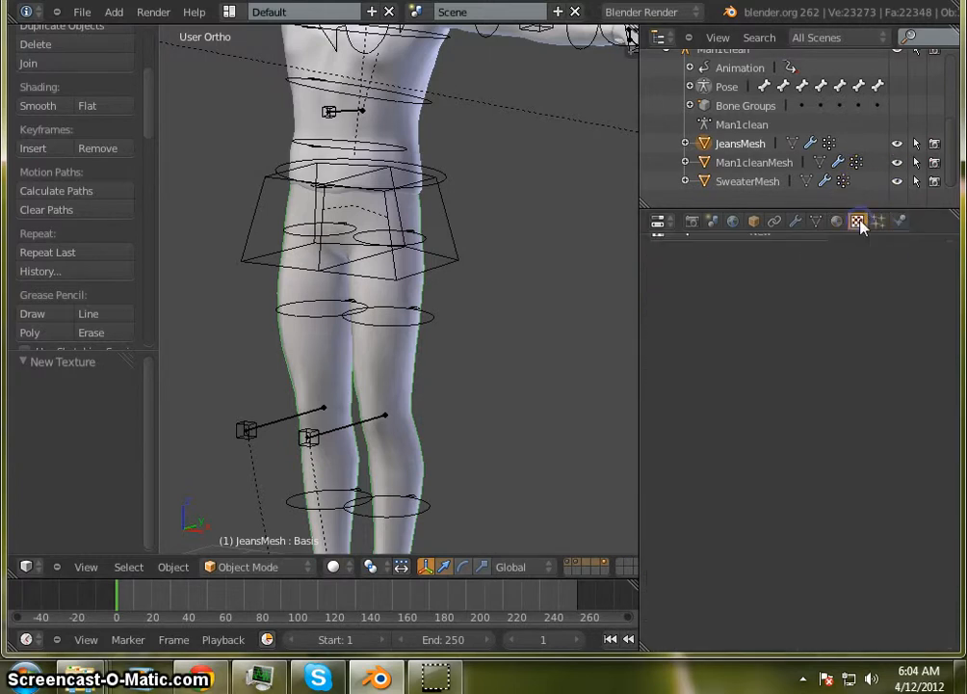
{"action": "left_click", "coordinate": [785, 421]}
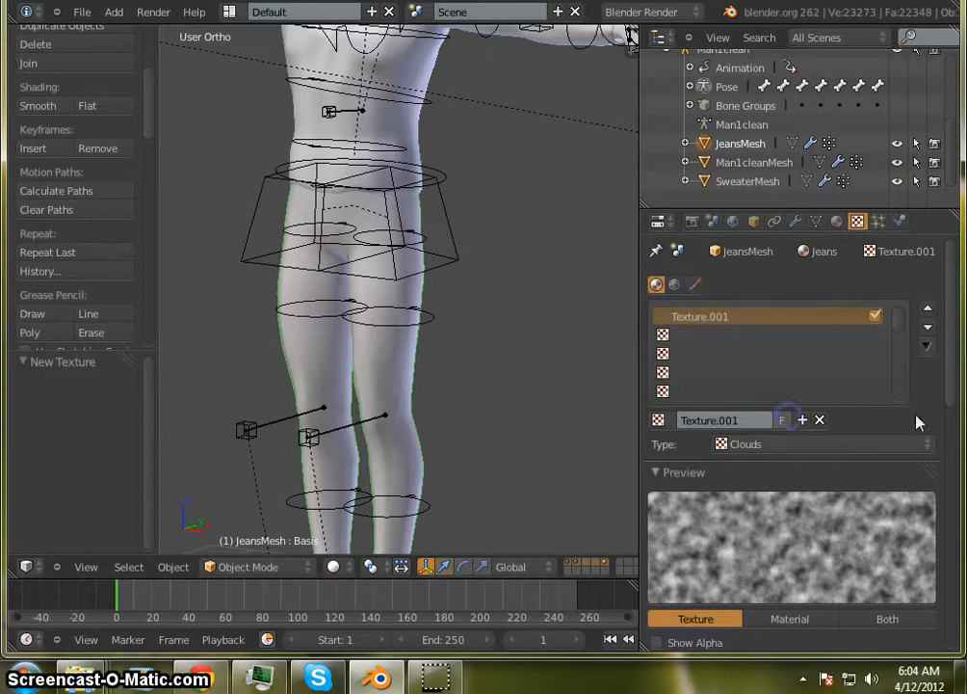
{"action": "scroll", "coordinate": [950, 427], "scroll_direction": "down", "scroll_amount": 2}
{"action": "scroll", "coordinate": [949, 427], "scroll_direction": "down", "scroll_amount": 1}
{"action": "left_click", "coordinate": [909, 333]}
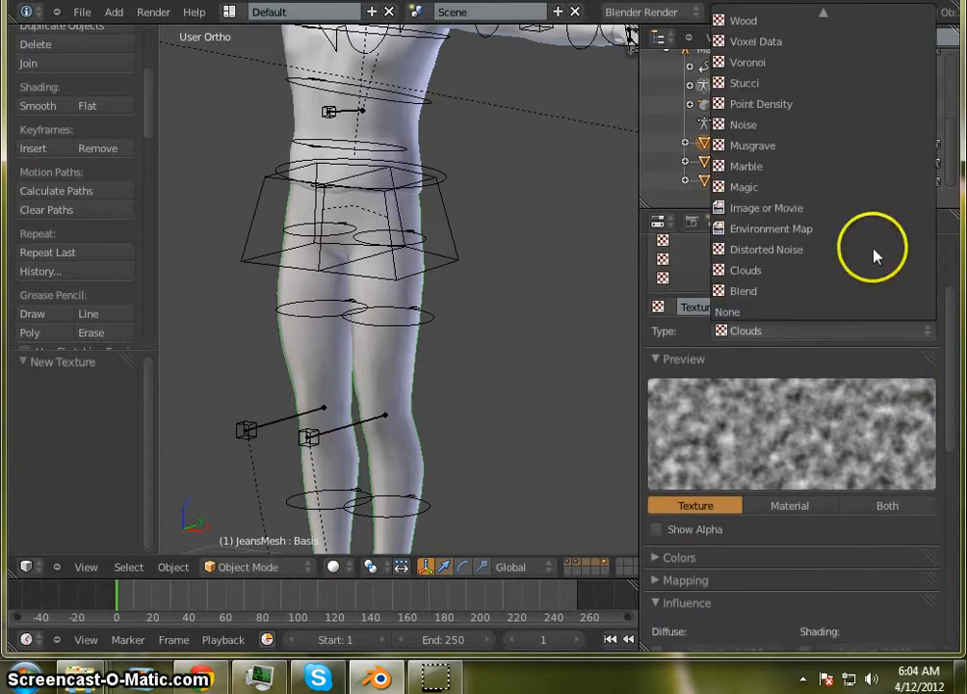
{"action": "left_click", "coordinate": [861, 216]}
{"action": "scroll", "coordinate": [879, 404], "scroll_direction": "down", "scroll_amount": 4}
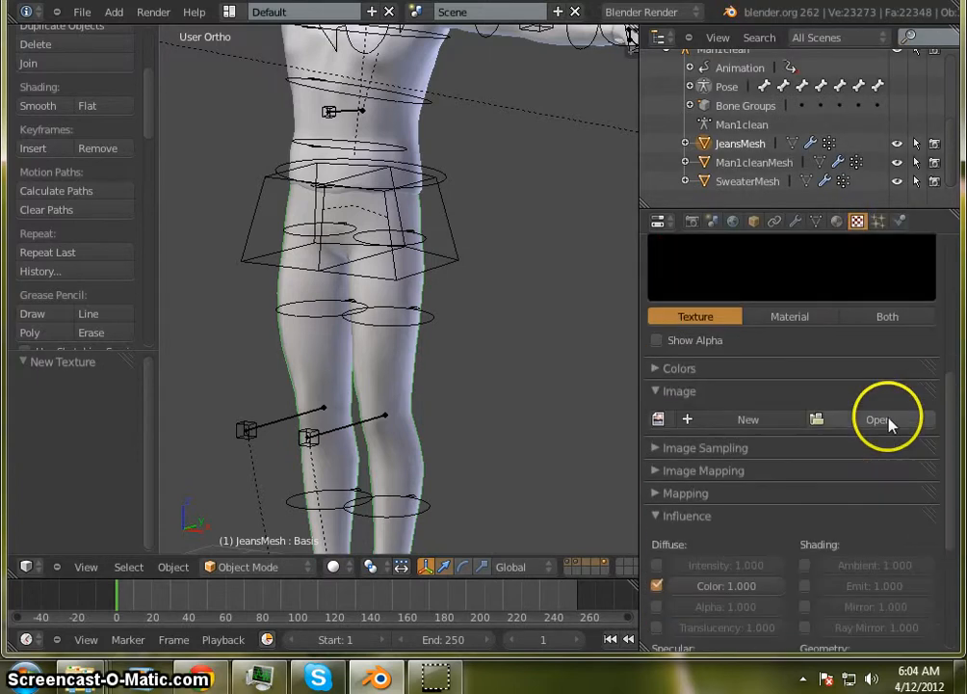
Load denimdark.png from the clothingtextures folder as the jeans texture's image.
{"action": "left_click", "coordinate": [887, 420]}
{"action": "left_click", "coordinate": [138, 298]}
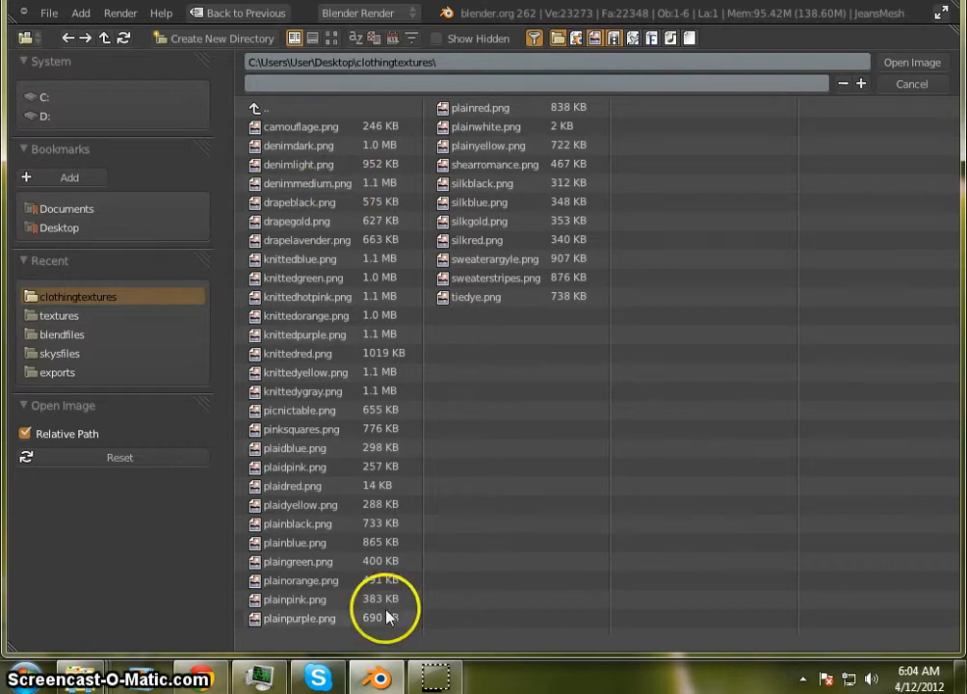
{"action": "double_click", "coordinate": [339, 151]}
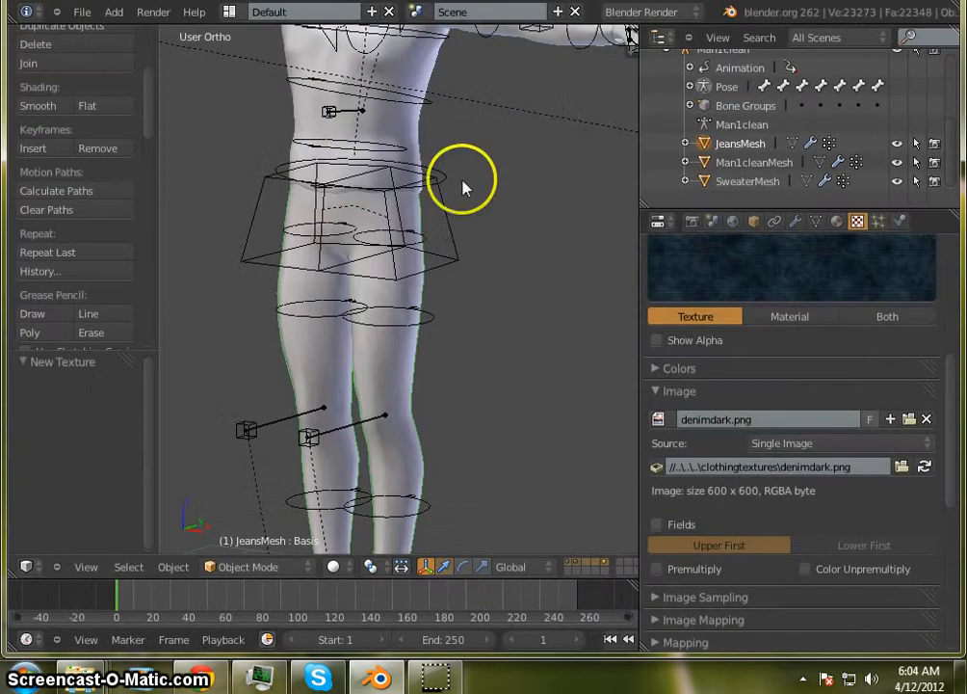
Render a still image of the character with the dark denim texture on the jeans.
{"action": "scroll", "coordinate": [867, 440], "scroll_direction": "up", "scroll_amount": 5}
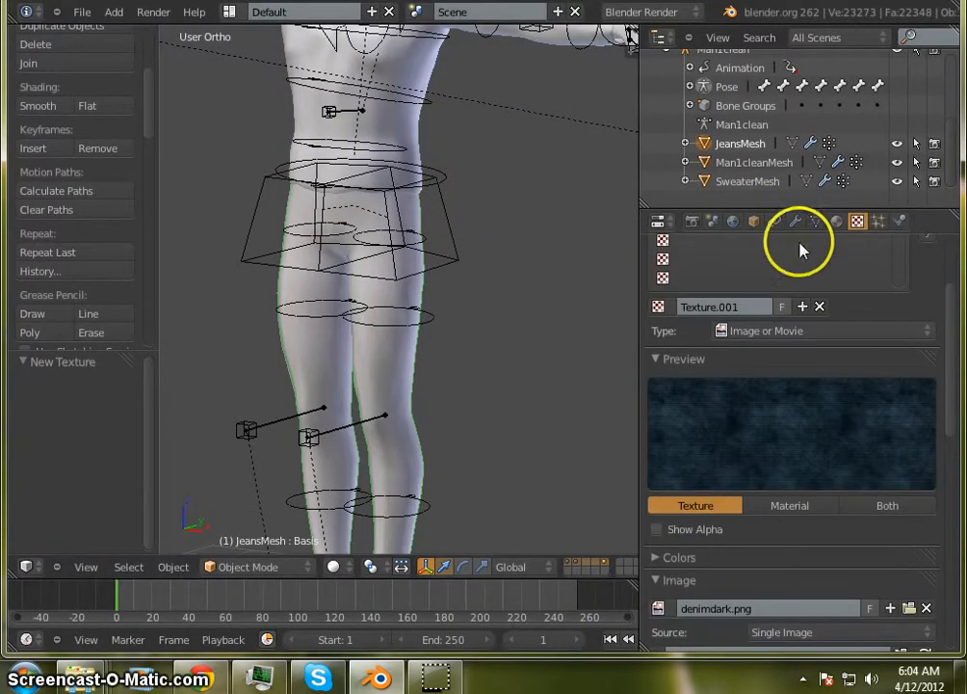
{"action": "left_click", "coordinate": [693, 222]}
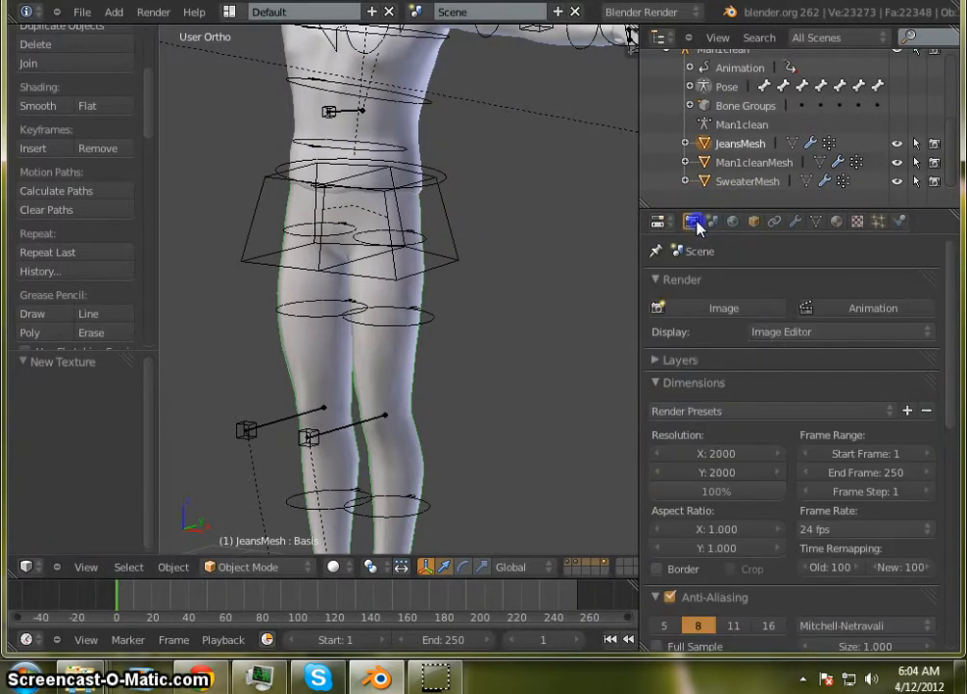
{"action": "left_click", "coordinate": [727, 310]}
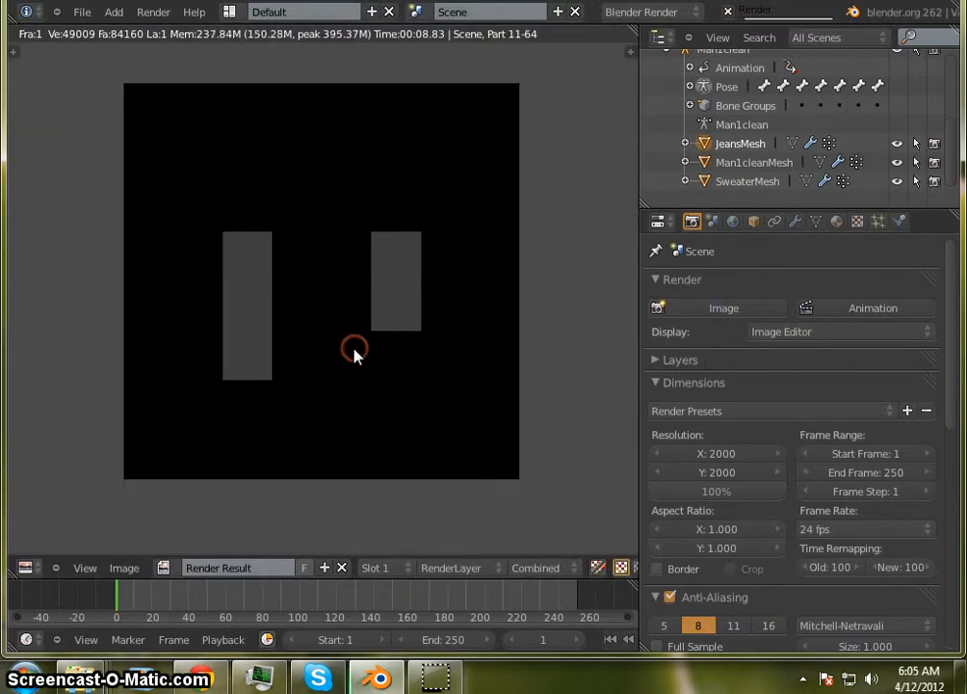
Examine the rendered denim jeans up close and together with the black sweater on the whole figure.
{"action": "scroll", "coordinate": [367, 393], "scroll_direction": "up", "scroll_amount": 5}
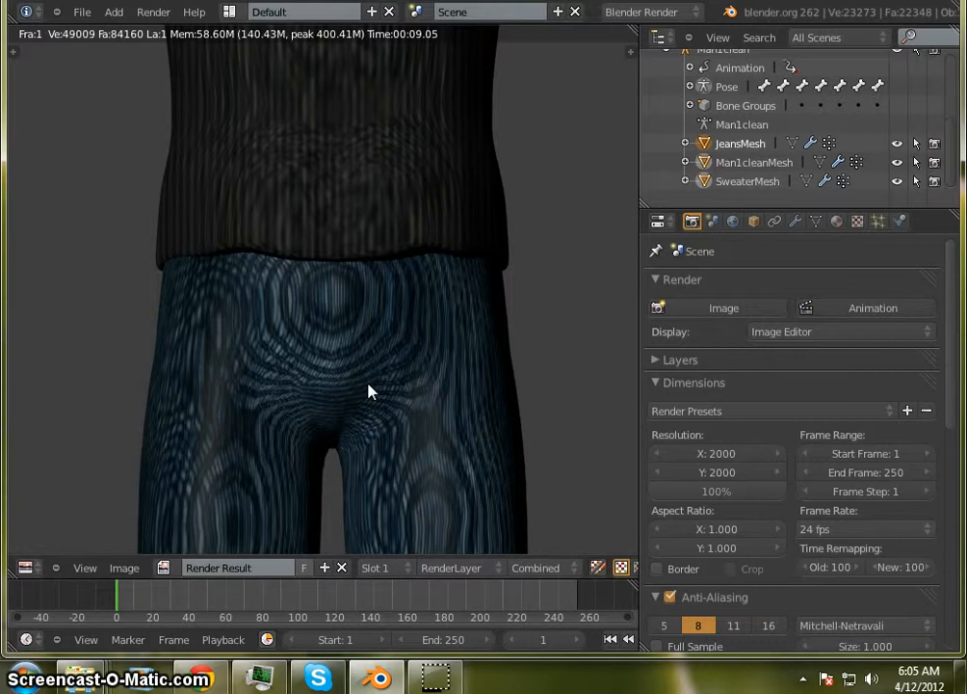
{"action": "scroll", "coordinate": [408, 382], "scroll_direction": "down", "scroll_amount": 5}
{"action": "scroll", "coordinate": [378, 218], "scroll_direction": "down", "scroll_amount": 1}
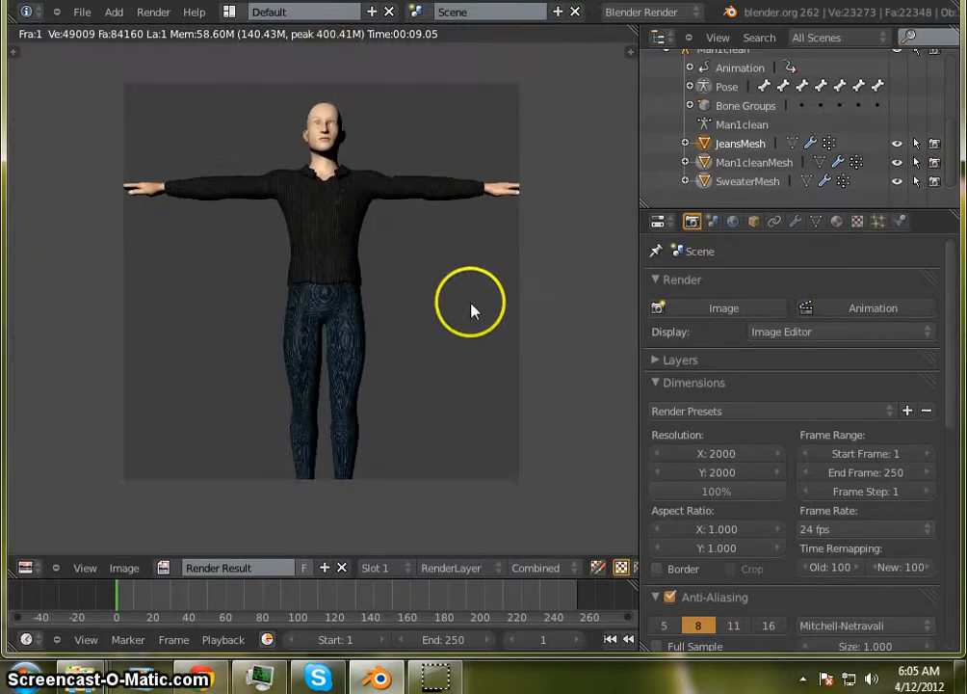
{"action": "scroll", "coordinate": [377, 261], "scroll_direction": "up", "scroll_amount": 3}
{"action": "middle_click_drag", "start_coordinate": [513, 283], "coordinate": [498, 378]}
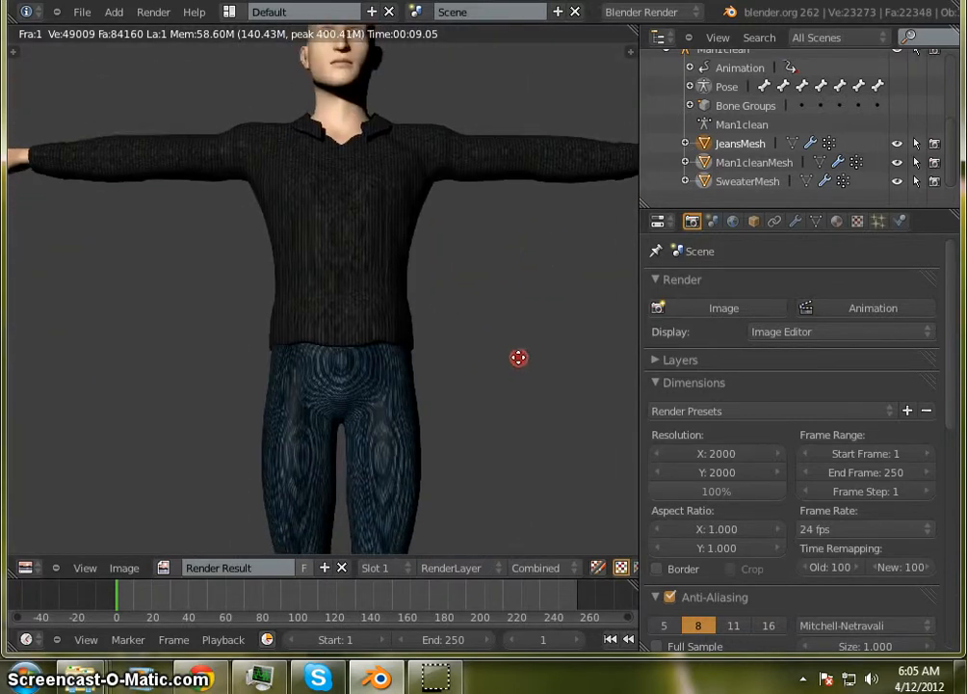
{"action": "scroll", "coordinate": [438, 291], "scroll_direction": "down", "scroll_amount": 4}
{"action": "scroll", "coordinate": [352, 245], "scroll_direction": "up", "scroll_amount": 3}
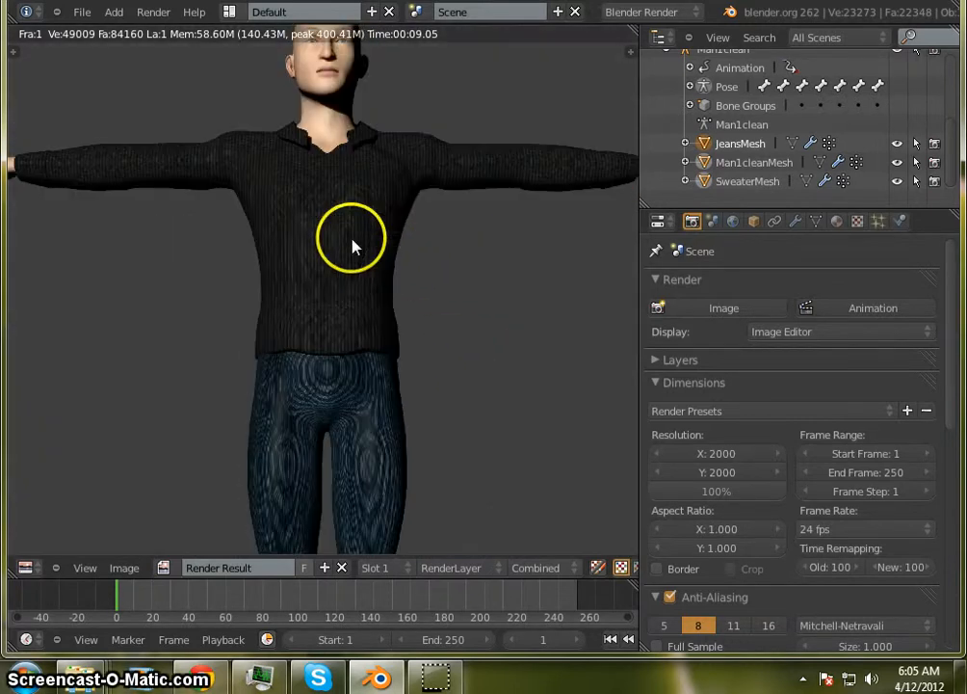
{"action": "scroll", "coordinate": [362, 265], "scroll_direction": "down", "scroll_amount": 3}
{"action": "scroll", "coordinate": [384, 303], "scroll_direction": "up", "scroll_amount": 2}
{"action": "scroll", "coordinate": [384, 303], "scroll_direction": "down", "scroll_amount": 1}
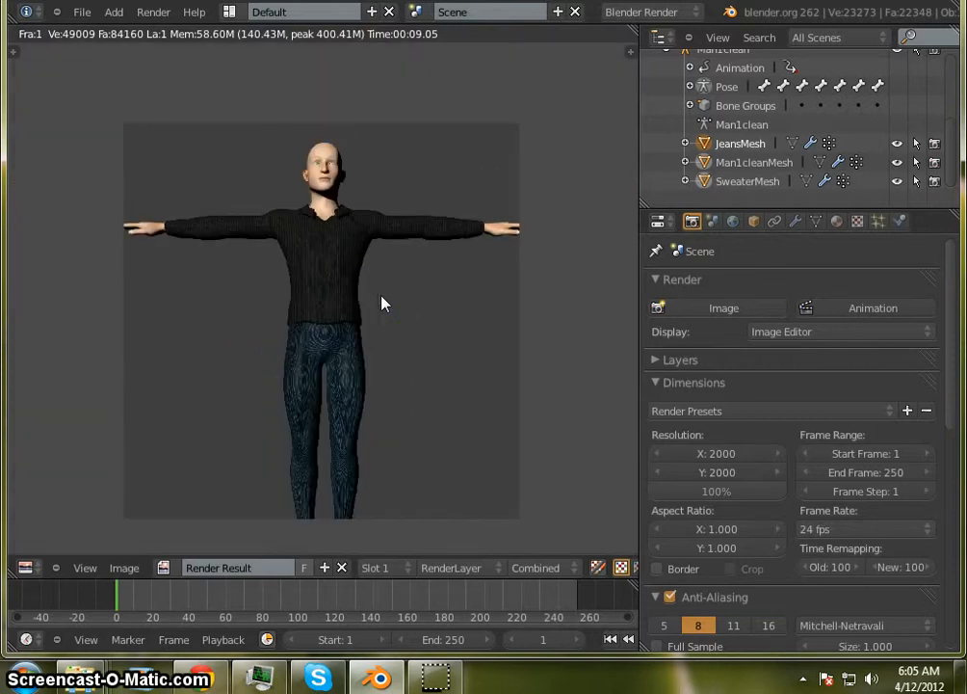
{"action": "scroll", "coordinate": [384, 303], "scroll_direction": "up", "scroll_amount": 1}
{"action": "scroll", "coordinate": [341, 252], "scroll_direction": "up", "scroll_amount": 3}
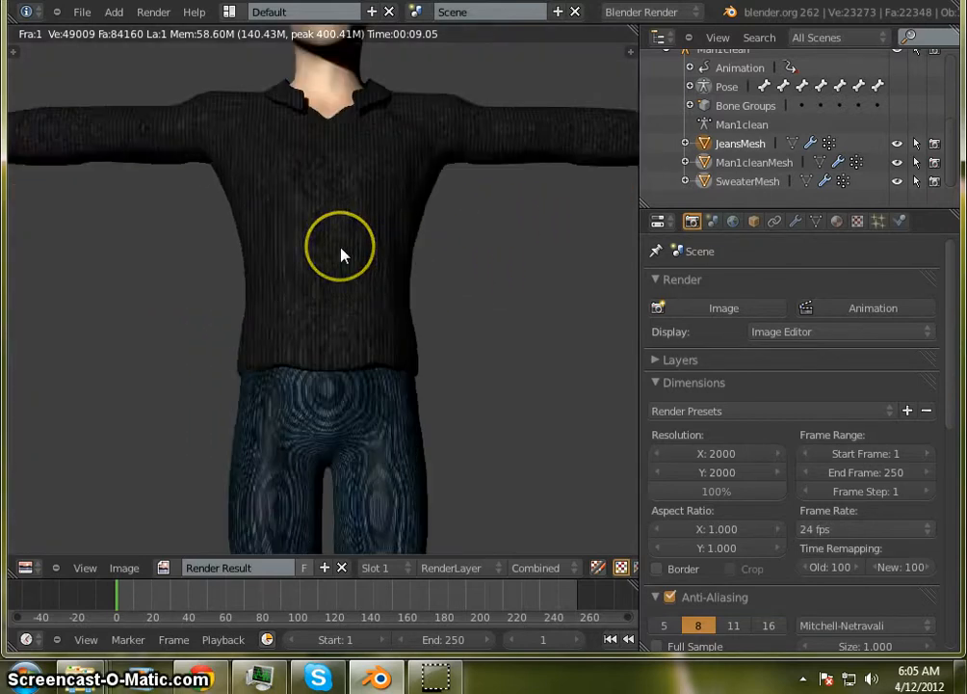
{"action": "scroll", "coordinate": [341, 252], "scroll_direction": "up", "scroll_amount": 1}
{"action": "scroll", "coordinate": [340, 248], "scroll_direction": "down", "scroll_amount": 3}
{"action": "scroll", "coordinate": [336, 241], "scroll_direction": "down", "scroll_amount": 2}
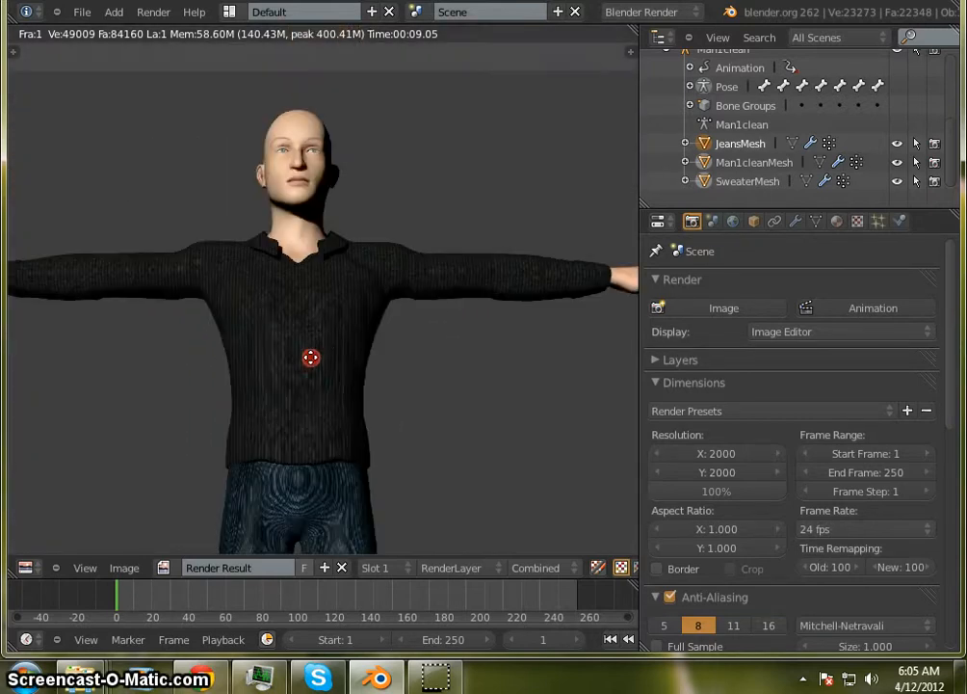
{"action": "scroll", "coordinate": [336, 237], "scroll_direction": "up", "scroll_amount": 5}
{"action": "scroll", "coordinate": [336, 242], "scroll_direction": "down", "scroll_amount": 5}
{"action": "scroll", "coordinate": [335, 280], "scroll_direction": "down", "scroll_amount": 5}
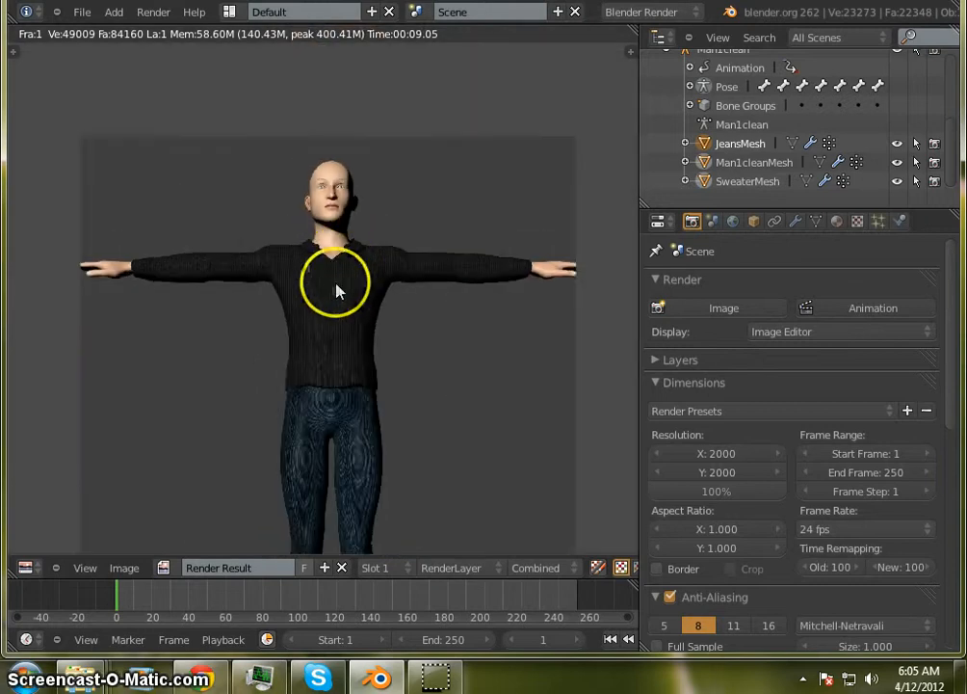
{"action": "scroll", "coordinate": [334, 377], "scroll_direction": "up", "scroll_amount": 5}
{"action": "middle_click_drag", "start_coordinate": [330, 372], "coordinate": [317, 334]}
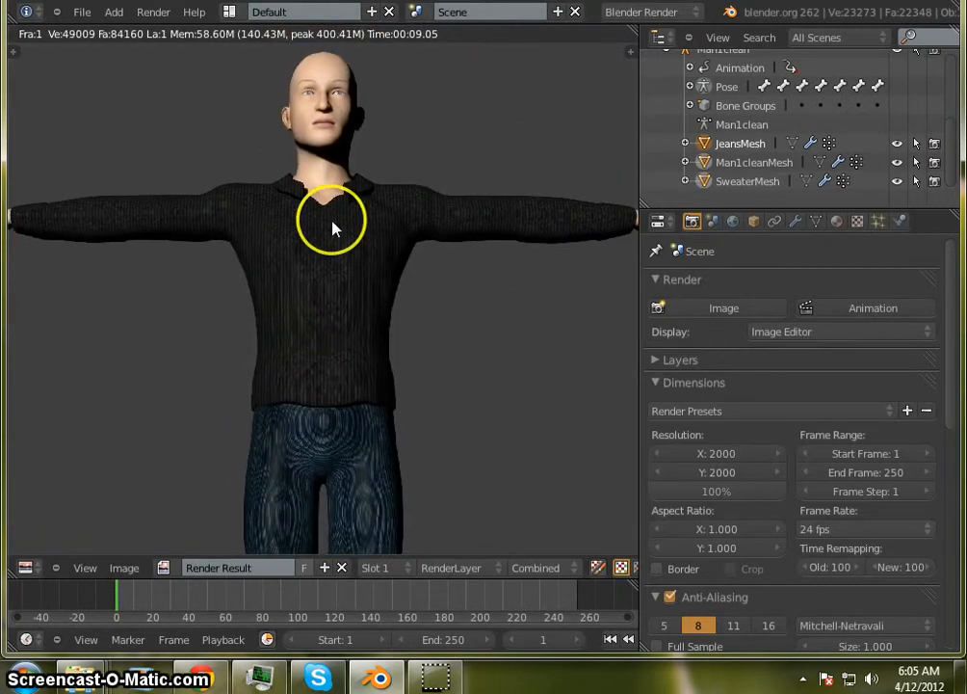
{"action": "scroll", "coordinate": [334, 216], "scroll_direction": "down", "scroll_amount": 3}
{"action": "middle_click_drag", "start_coordinate": [346, 297], "coordinate": [334, 276]}
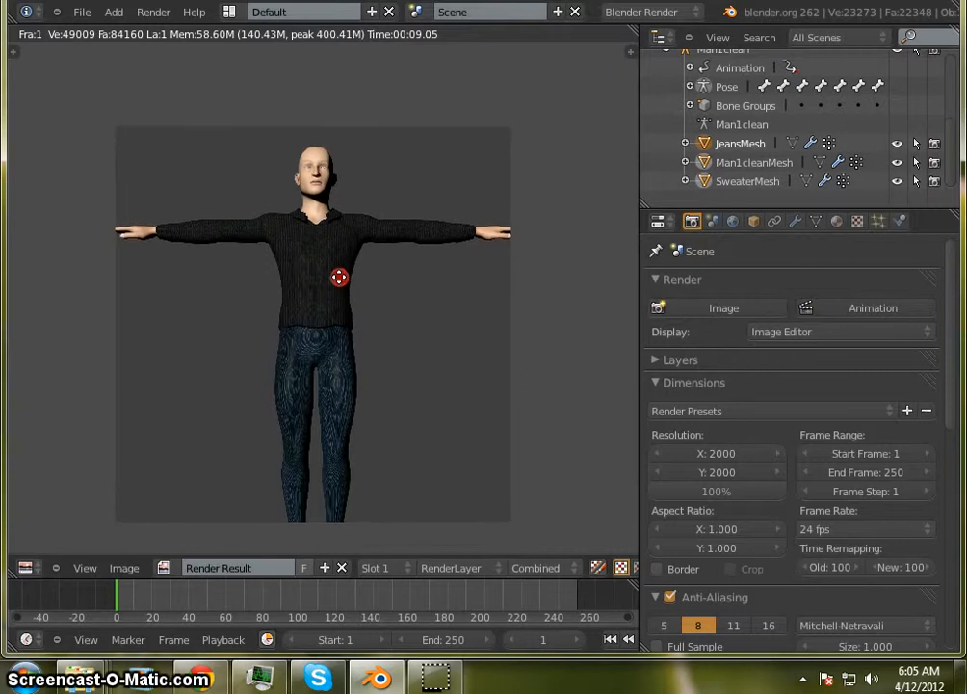
{"action": "scroll", "coordinate": [341, 279], "scroll_direction": "up", "scroll_amount": 2}
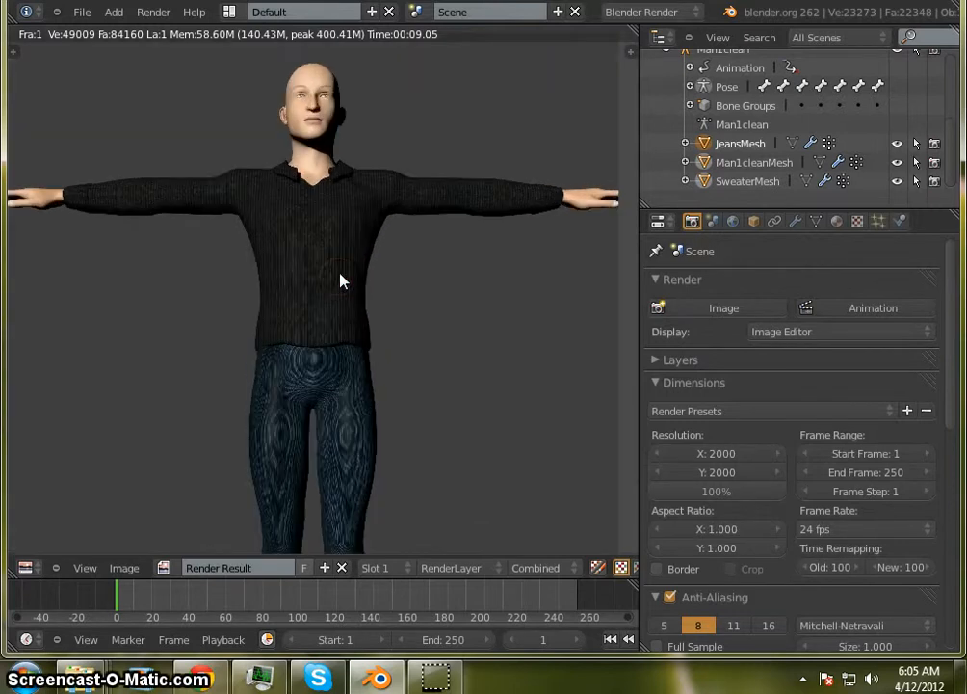
{"action": "scroll", "coordinate": [340, 280], "scroll_direction": "down", "scroll_amount": 1}
{"action": "left_click", "coordinate": [331, 368]}
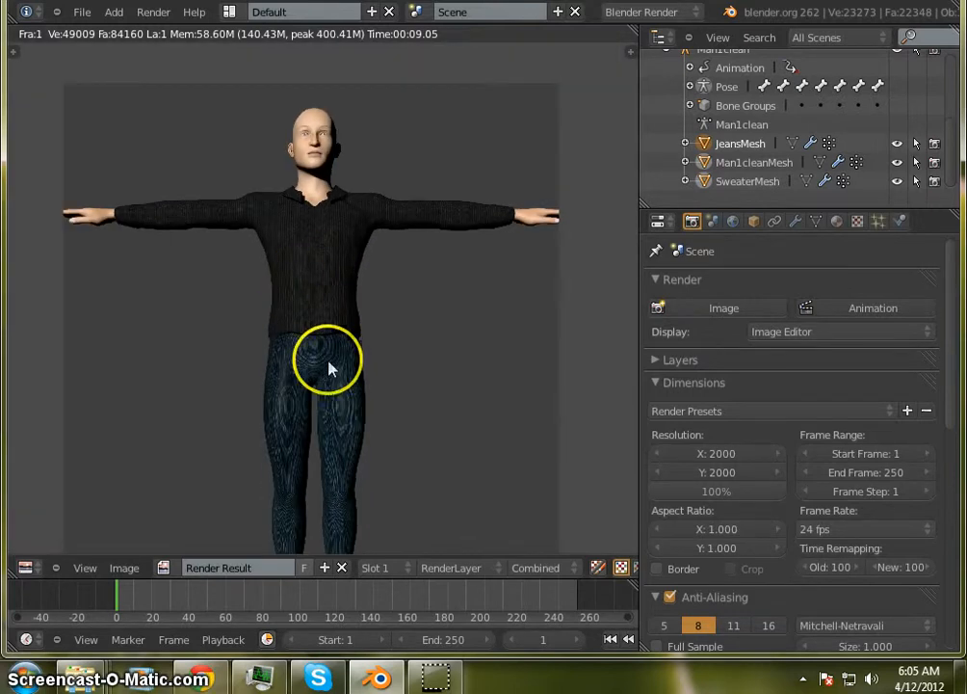
{"action": "scroll", "coordinate": [330, 371], "scroll_direction": "down", "scroll_amount": 4}
{"action": "scroll", "coordinate": [325, 380], "scroll_direction": "up", "scroll_amount": 5}
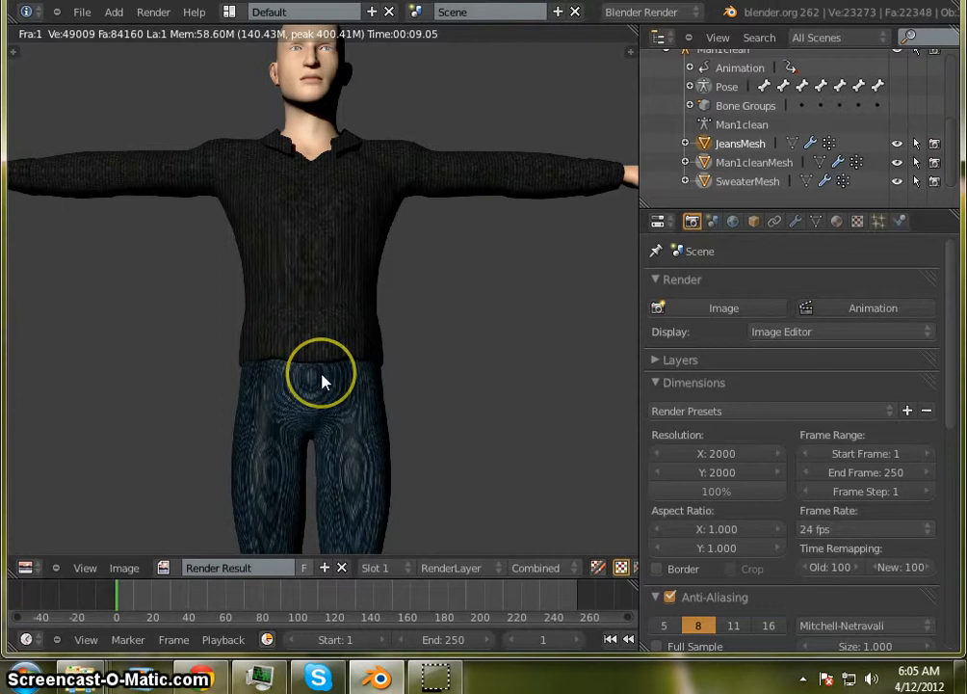
Inspect the rendered waistline, sweater collar and jeans legs for how the knit and denim textures look in detail.
{"action": "middle_click_drag", "start_coordinate": [322, 374], "coordinate": [335, 292]}
{"action": "scroll", "coordinate": [334, 303], "scroll_direction": "down", "scroll_amount": 4}
{"action": "scroll", "coordinate": [330, 333], "scroll_direction": "up", "scroll_amount": 6}
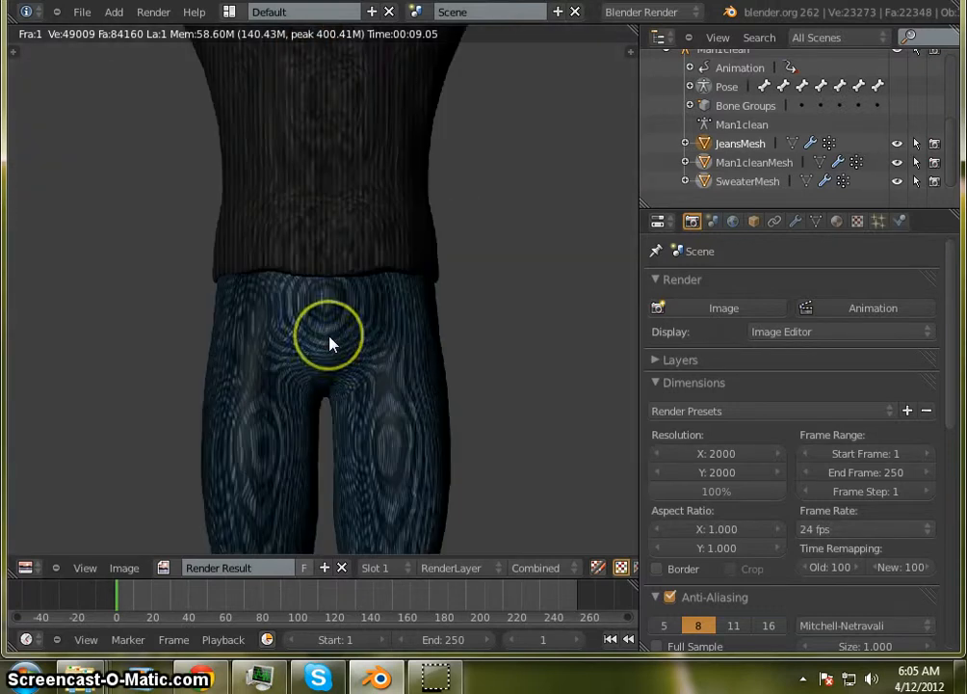
{"action": "scroll", "coordinate": [331, 342], "scroll_direction": "up", "scroll_amount": 6}
{"action": "scroll", "coordinate": [331, 343], "scroll_direction": "down", "scroll_amount": 3}
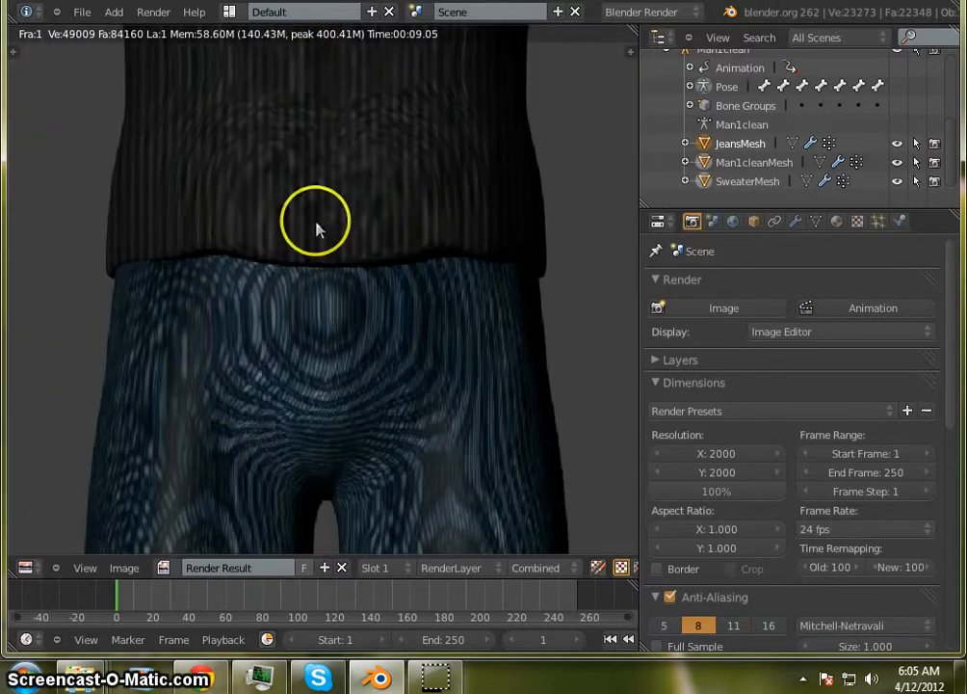
{"action": "middle_click_drag", "start_coordinate": [316, 223], "coordinate": [287, 592]}
{"action": "middle_click_drag", "start_coordinate": [319, 293], "coordinate": [392, 575]}
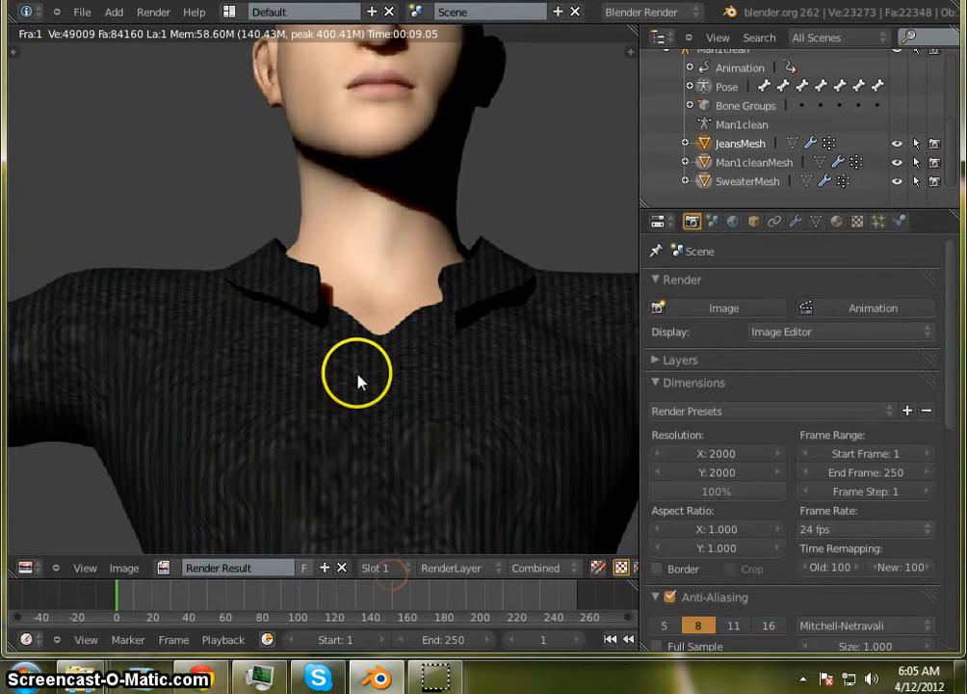
{"action": "middle_click_drag", "start_coordinate": [357, 374], "coordinate": [249, 166]}
{"action": "scroll", "coordinate": [250, 168], "scroll_direction": "down", "scroll_amount": 5}
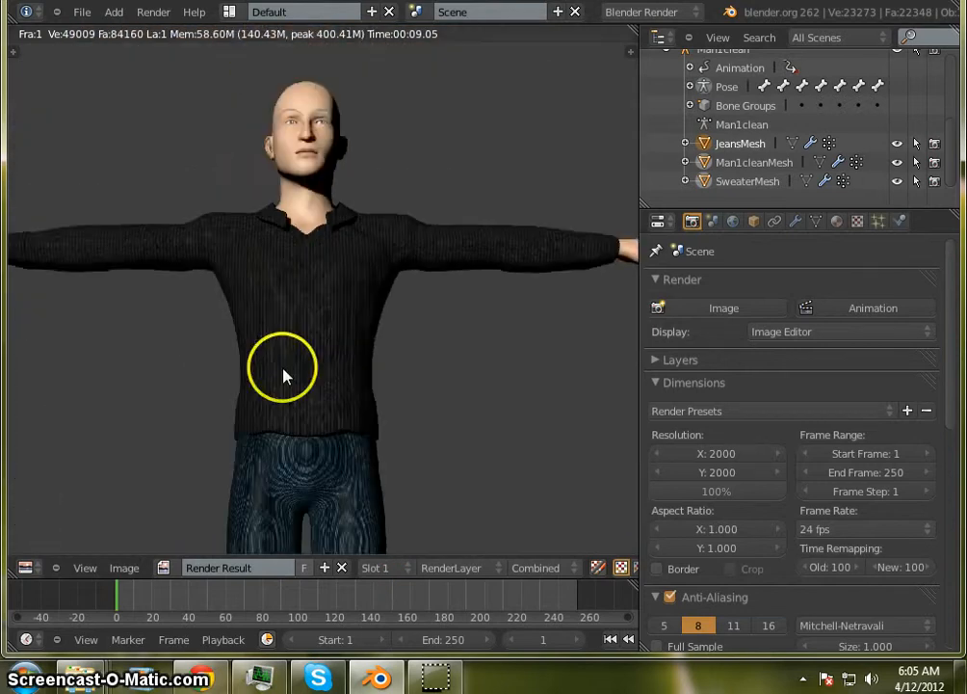
{"action": "middle_click_drag", "start_coordinate": [283, 376], "coordinate": [331, 224]}
{"action": "middle_click_drag", "start_coordinate": [320, 276], "coordinate": [296, 263]}
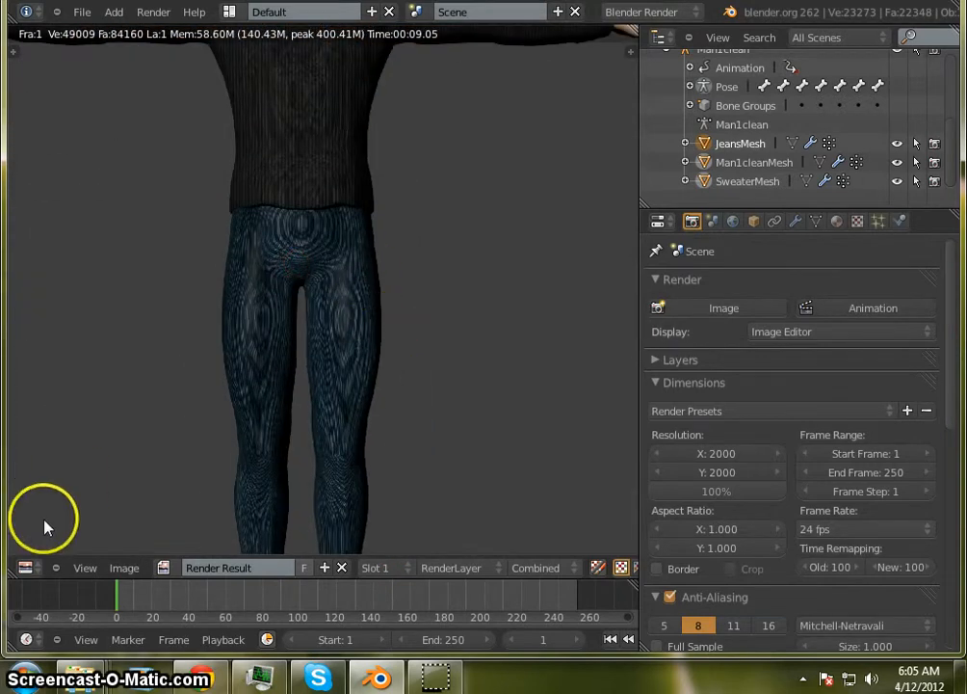
Return the render display area to the 3D View and make JeansMesh the selected object.
{"action": "left_click", "coordinate": [24, 567]}
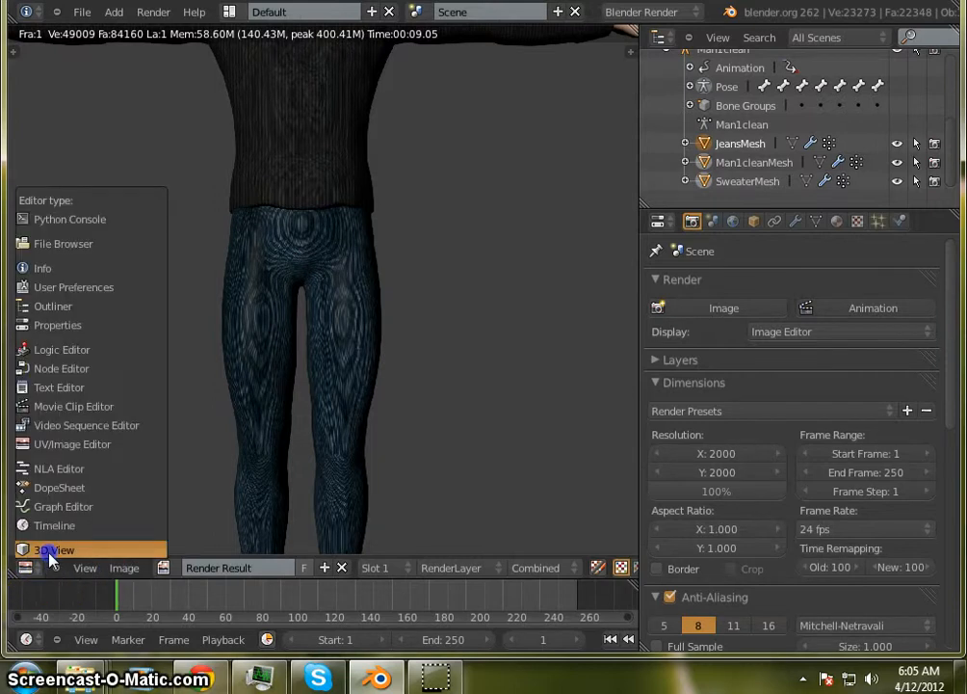
{"action": "left_click", "coordinate": [41, 550]}
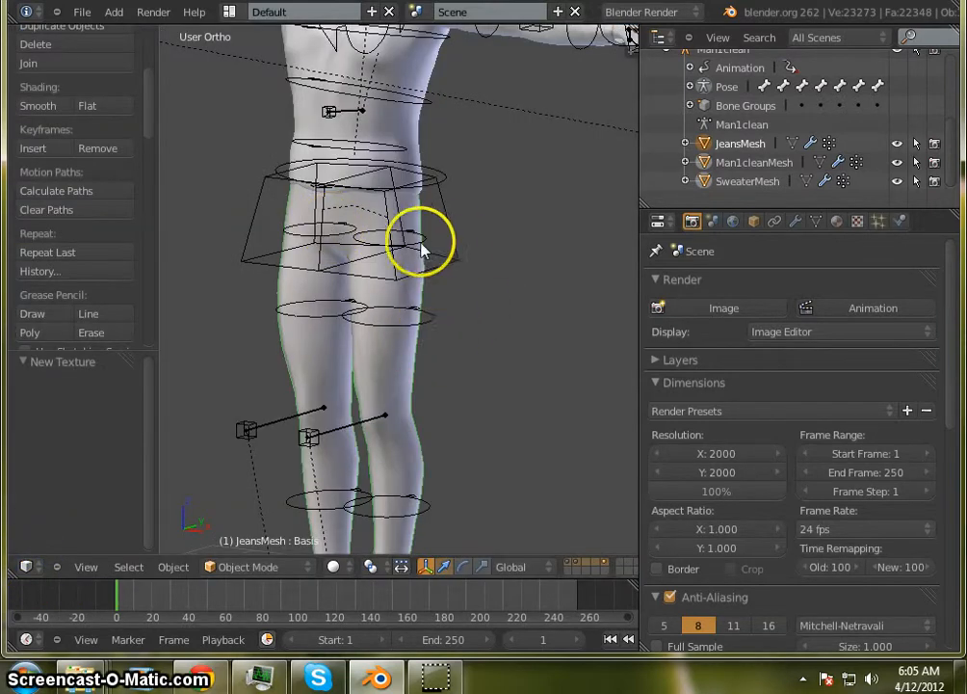
{"action": "scroll", "coordinate": [395, 279], "scroll_direction": "down", "scroll_amount": 4}
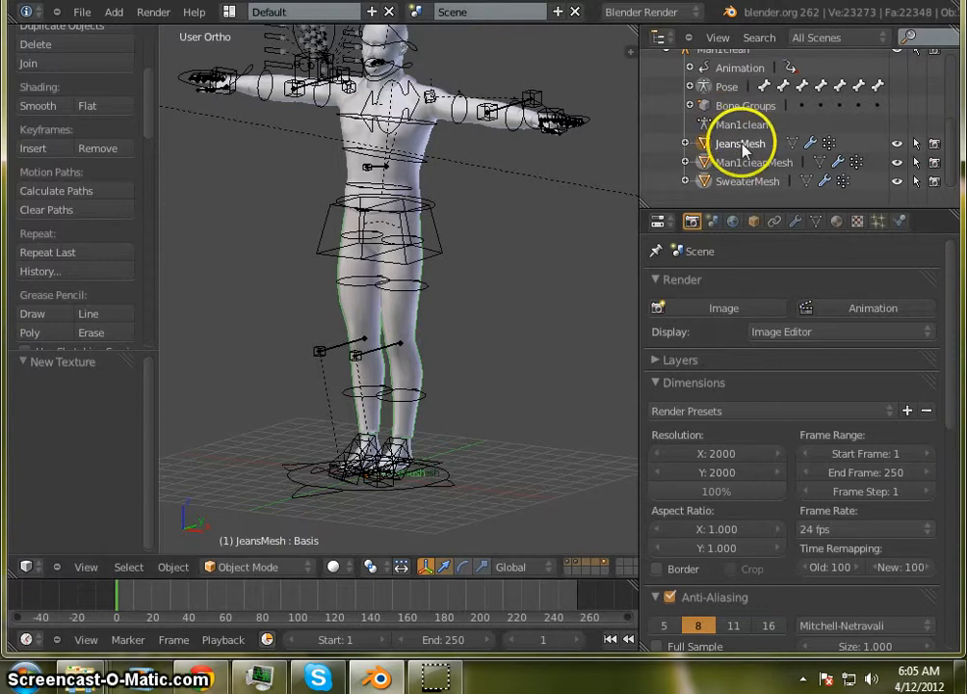
{"action": "right_click", "coordinate": [410, 145]}
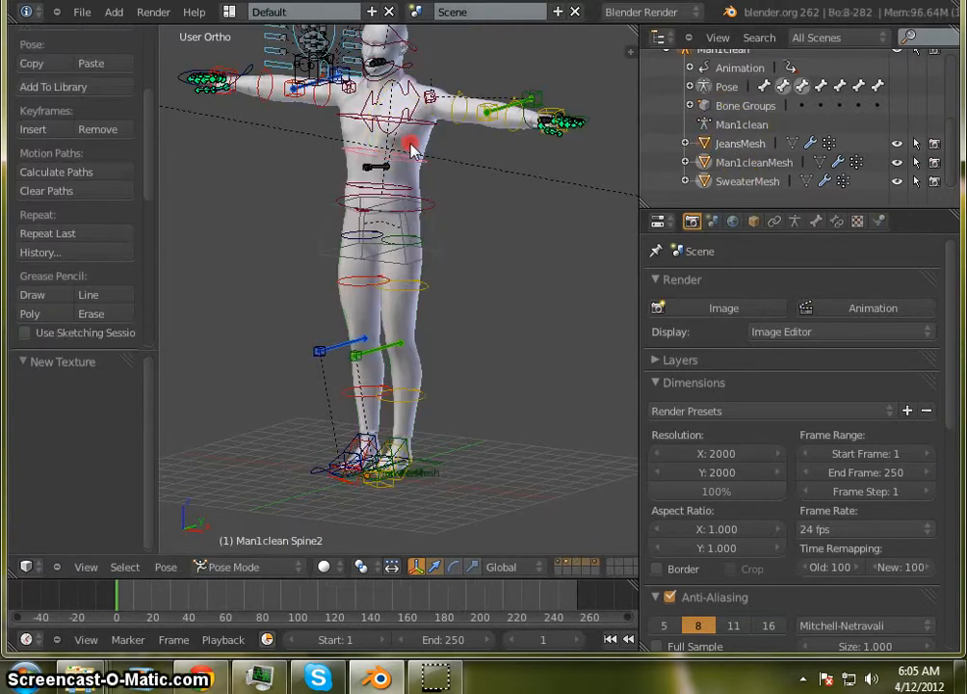
{"action": "left_click", "coordinate": [747, 181]}
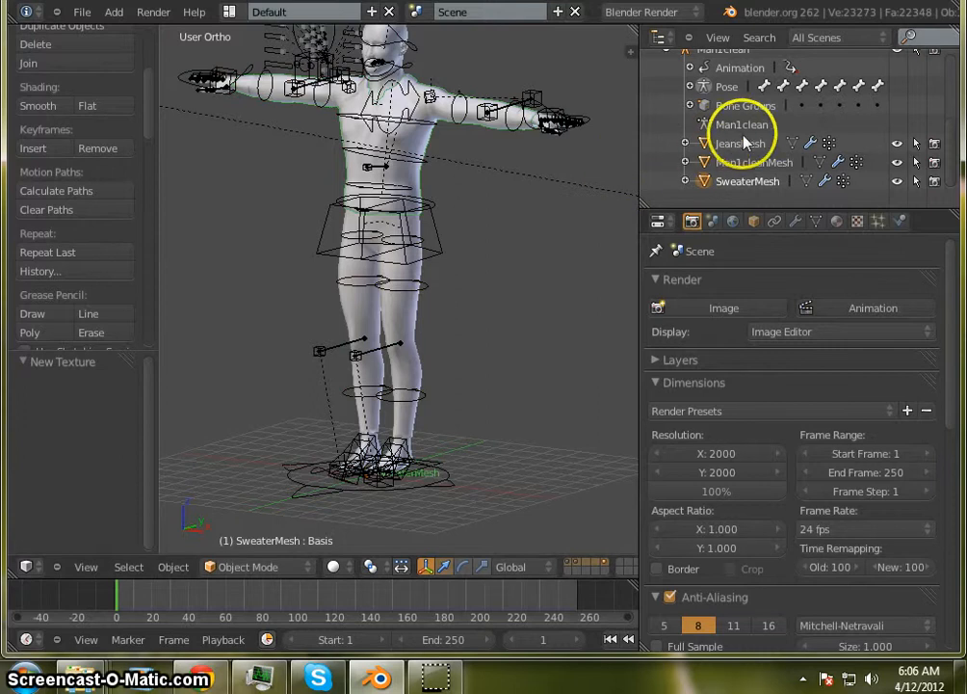
{"action": "left_click", "coordinate": [746, 143]}
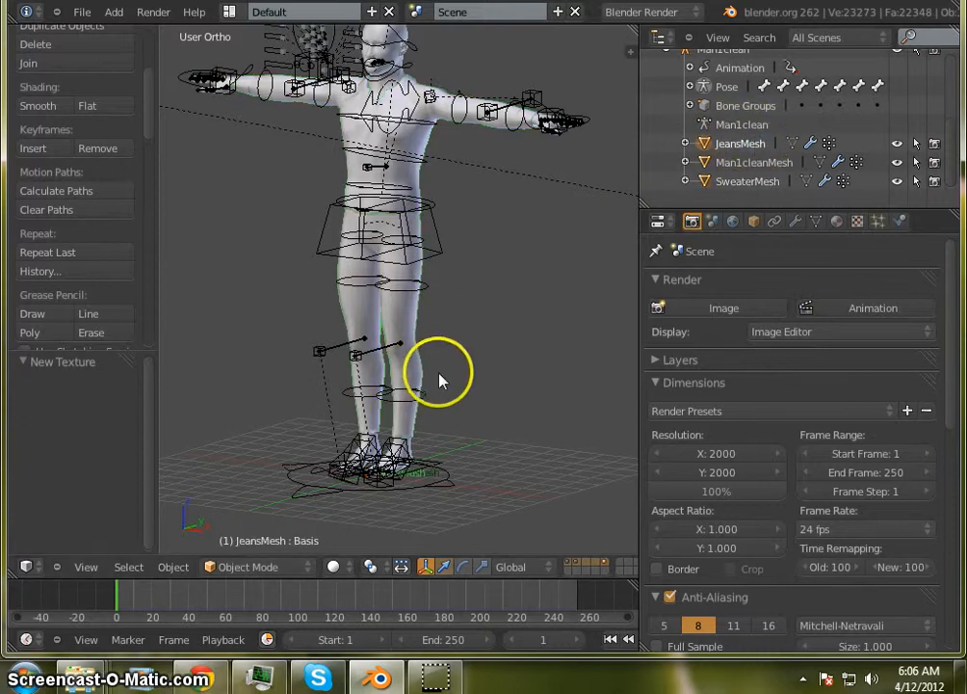
{"action": "scroll", "coordinate": [457, 345], "scroll_direction": "up", "scroll_amount": 2}
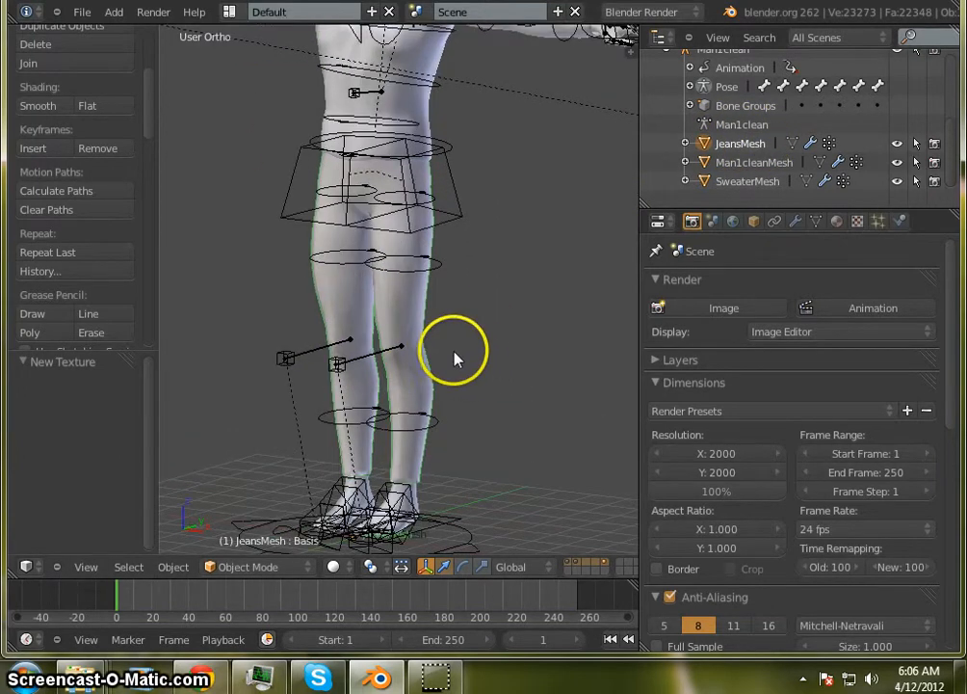
Hide the tool shelf, then split the 3D View into two side-by-side views and enlarge them by shrinking the properties and timeline areas.
{"action": "left_click_drag", "start_coordinate": [157, 261], "coordinate": [14, 262]}
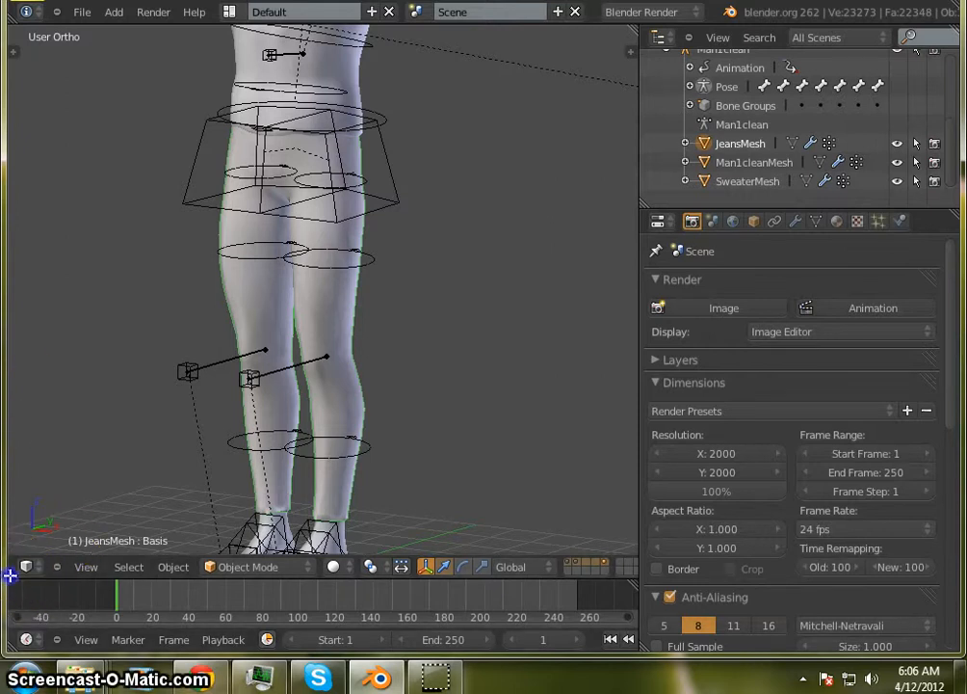
{"action": "left_click_drag", "start_coordinate": [64, 570], "coordinate": [228, 565]}
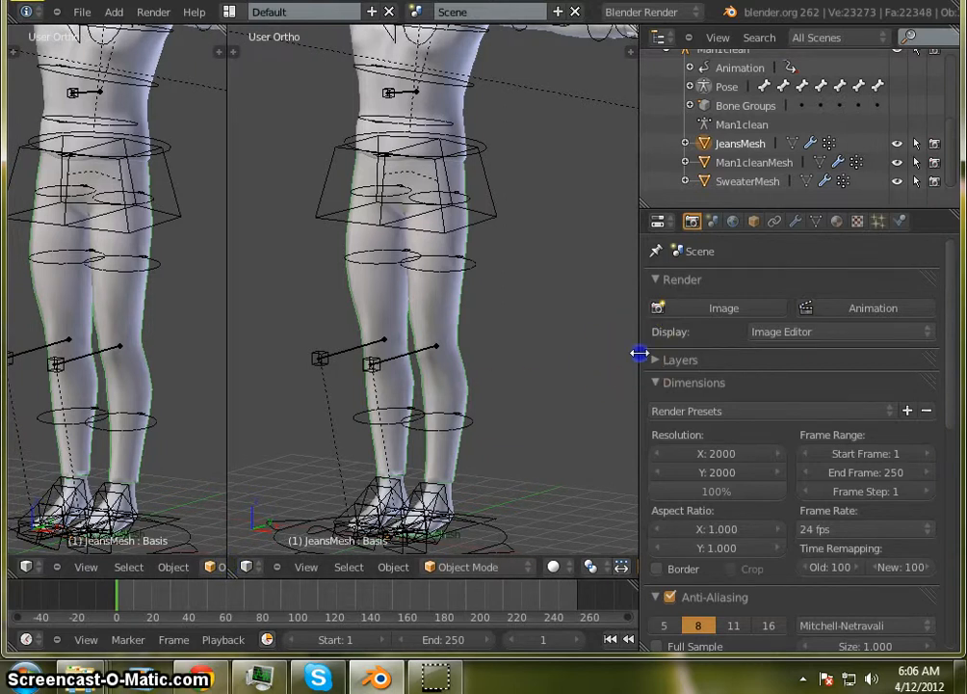
{"action": "left_click_drag", "start_coordinate": [640, 353], "coordinate": [829, 365]}
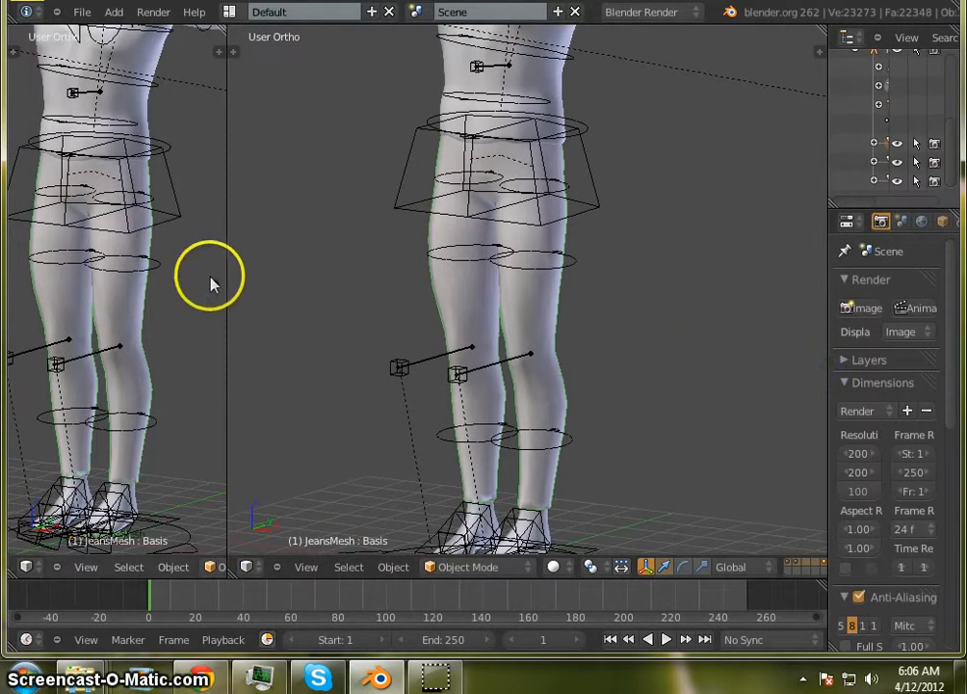
{"action": "left_click_drag", "start_coordinate": [226, 277], "coordinate": [337, 281]}
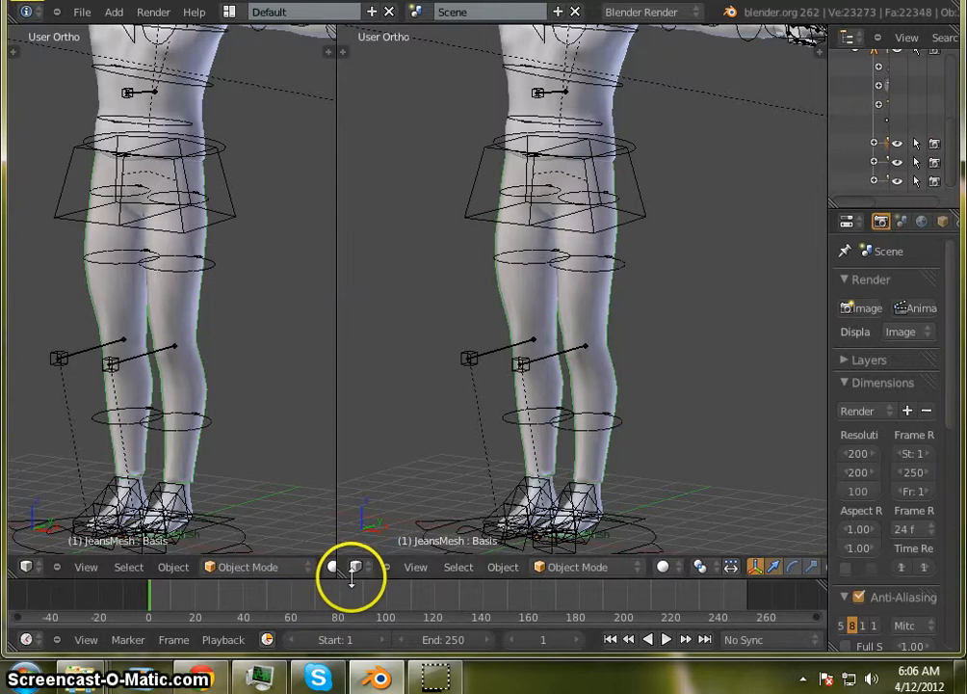
{"action": "left_click_drag", "start_coordinate": [404, 578], "coordinate": [400, 634]}
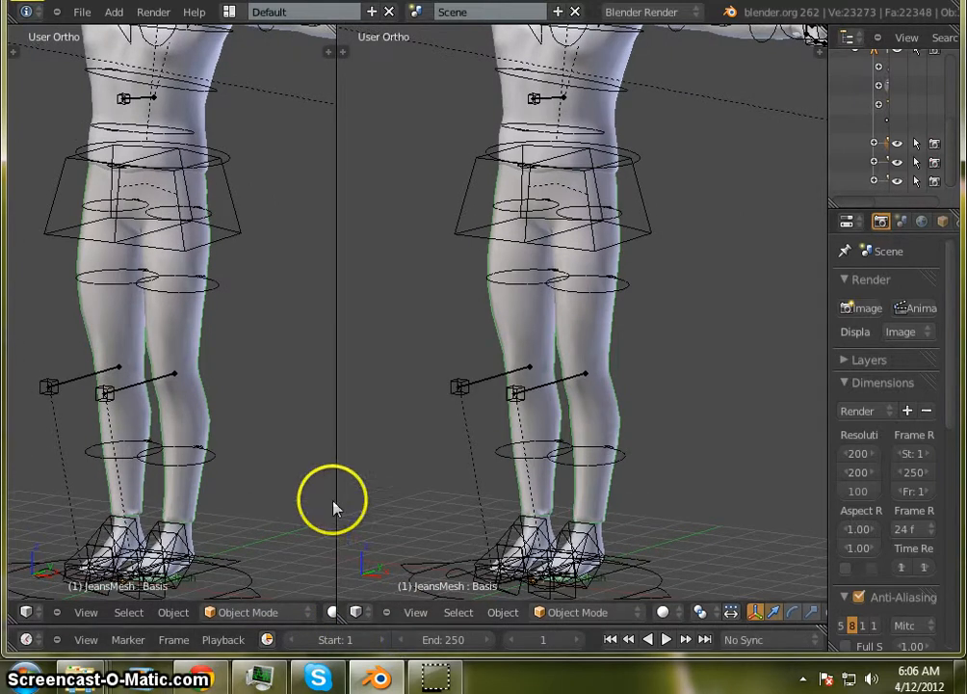
Change the narrower of the two 3D views to the UV/Image Editor and unlink the Render Result image from it.
{"action": "left_click", "coordinate": [27, 612]}
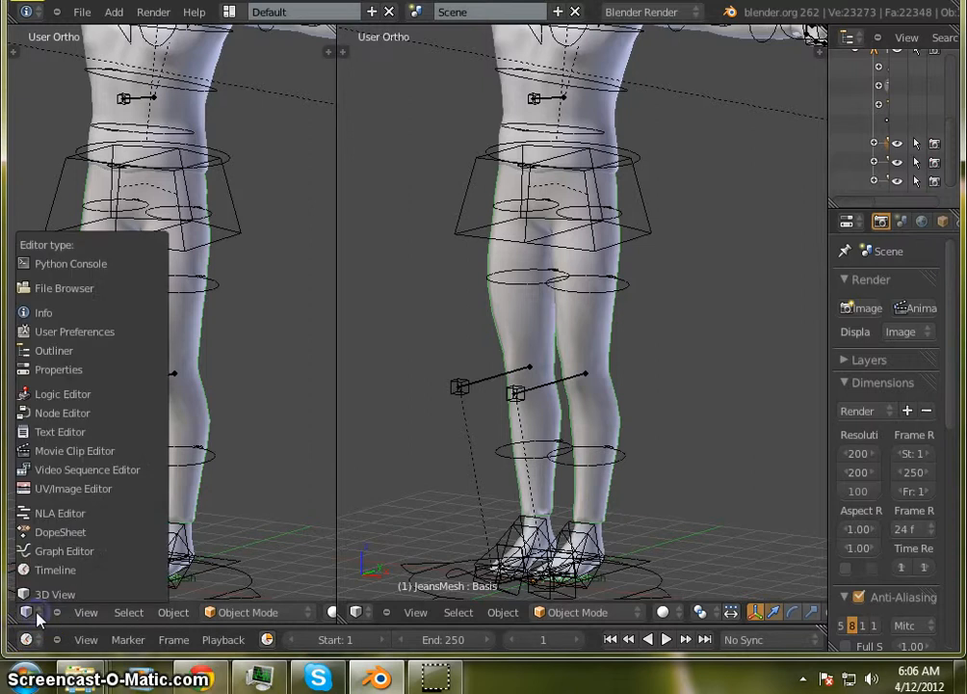
{"action": "left_click", "coordinate": [100, 492]}
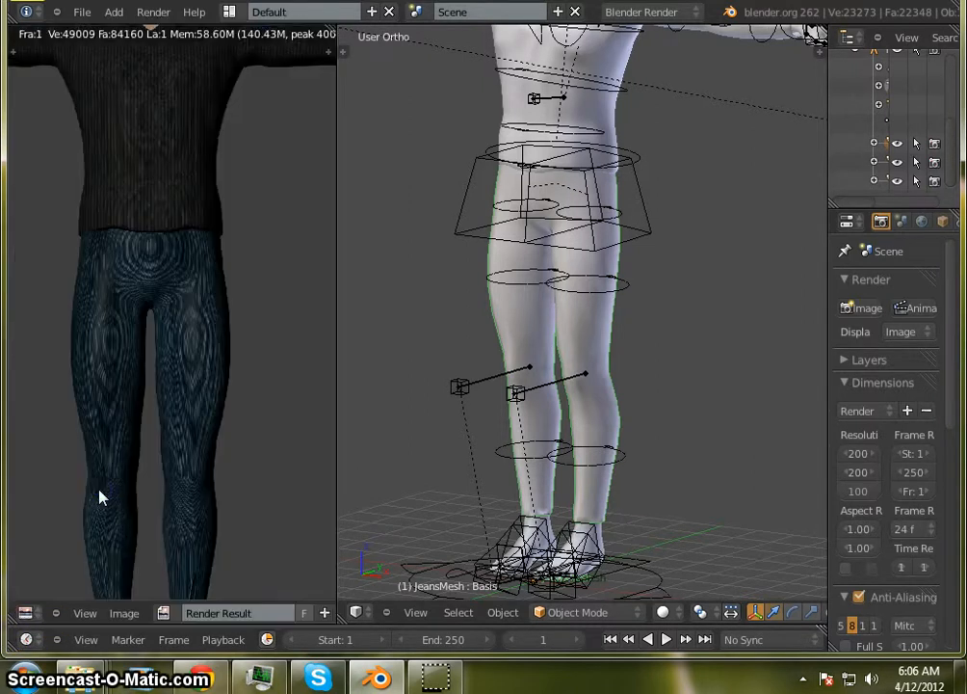
{"action": "scroll", "coordinate": [164, 309], "scroll_direction": "down", "scroll_amount": 3}
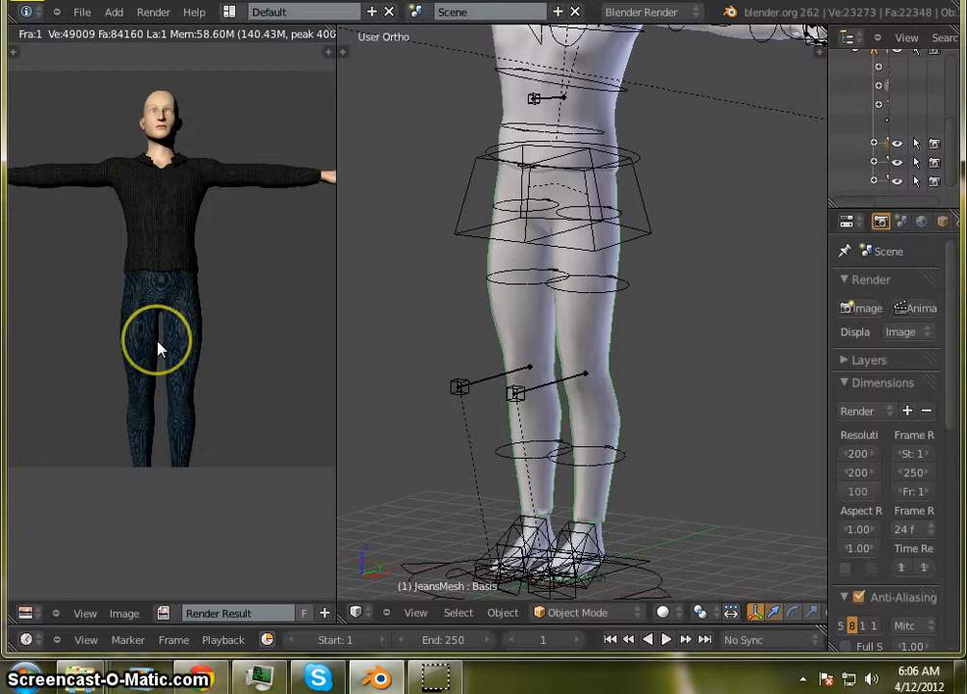
{"action": "scroll", "coordinate": [159, 349], "scroll_direction": "down", "scroll_amount": 2}
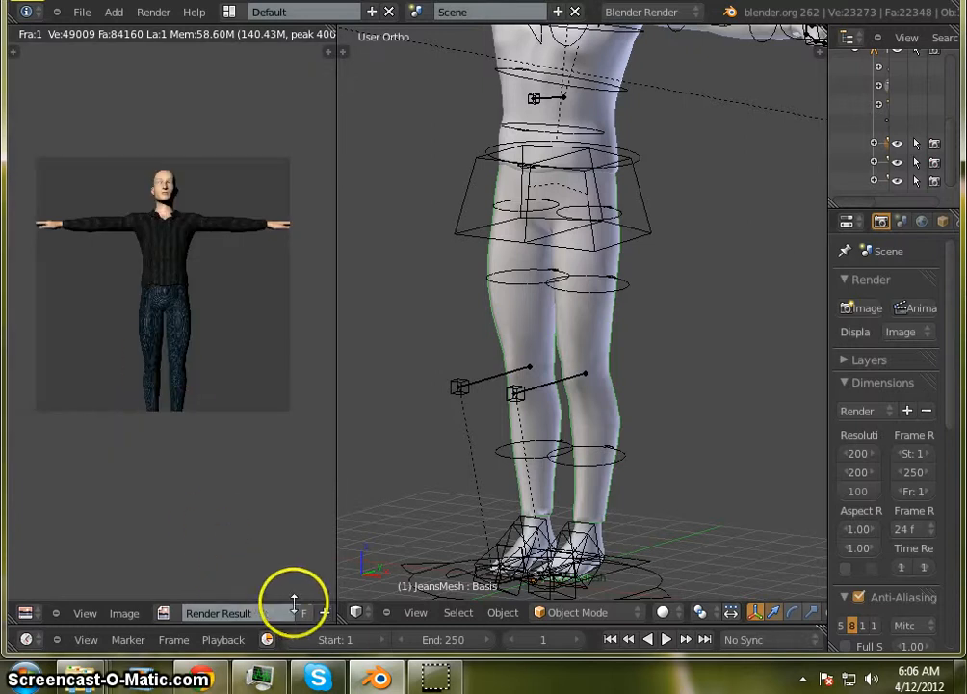
{"action": "left_click_drag", "start_coordinate": [334, 576], "coordinate": [371, 578]}
{"action": "left_click", "coordinate": [341, 613]}
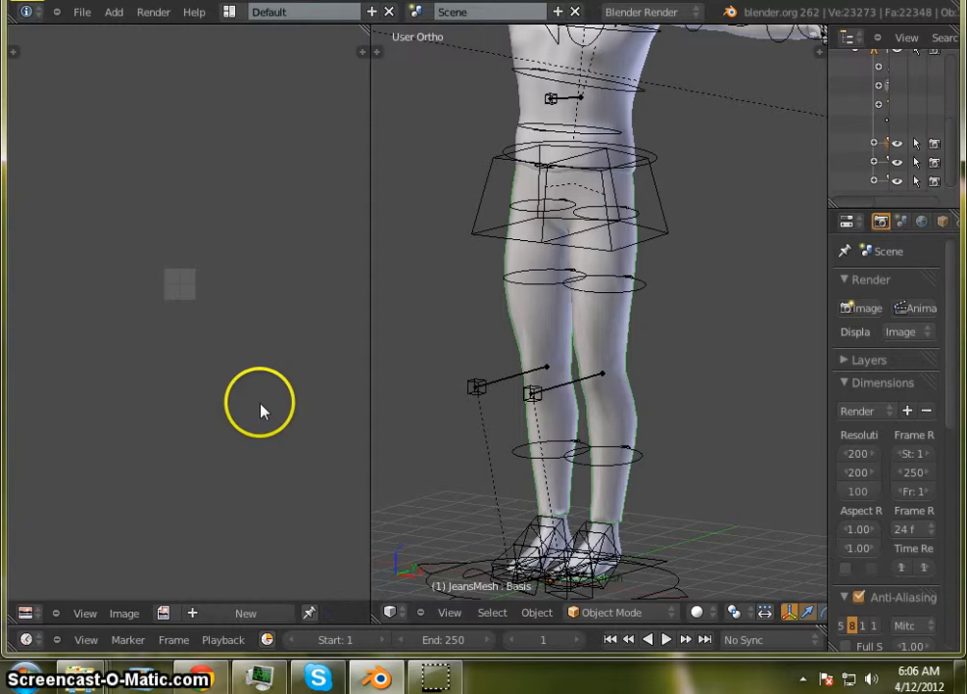
{"action": "scroll", "coordinate": [164, 270], "scroll_direction": "up", "scroll_amount": 6}
{"action": "middle_click_drag", "start_coordinate": [151, 172], "coordinate": [191, 303]}
{"action": "scroll", "coordinate": [139, 287], "scroll_direction": "up", "scroll_amount": 3}
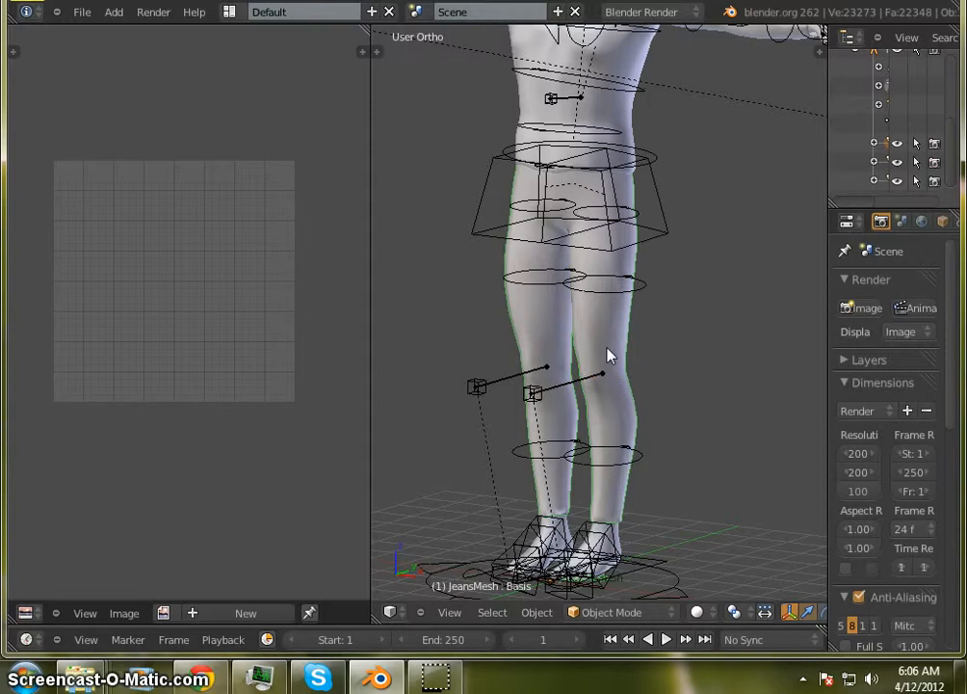
Put JeansMesh into Edit Mode to display its UV layout in the UV/Image Editor.
{"action": "left_click", "coordinate": [537, 613]}
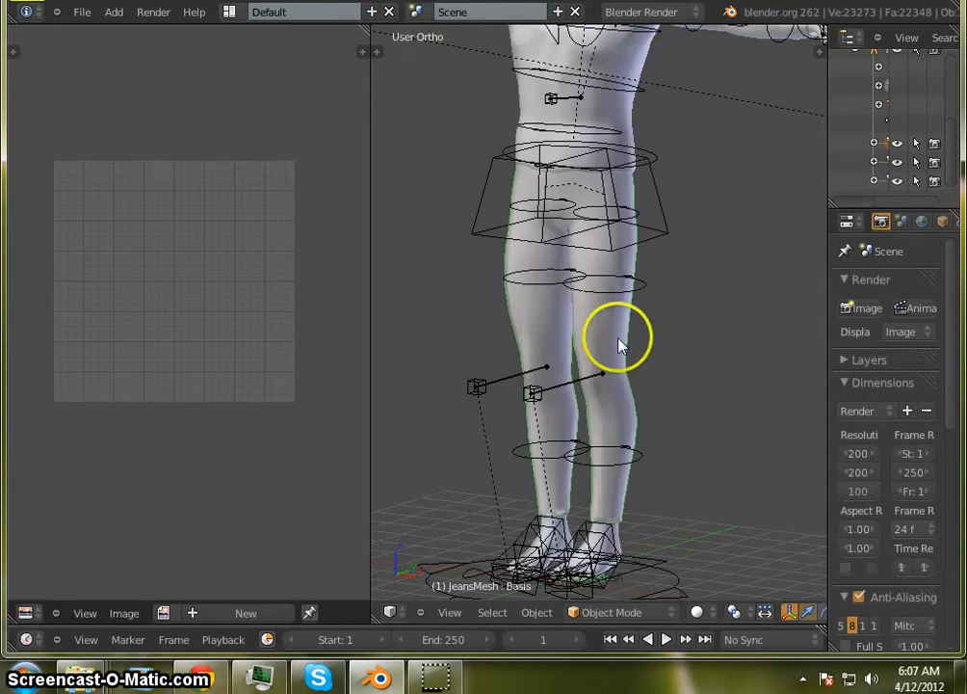
{"action": "left_click", "coordinate": [667, 613]}
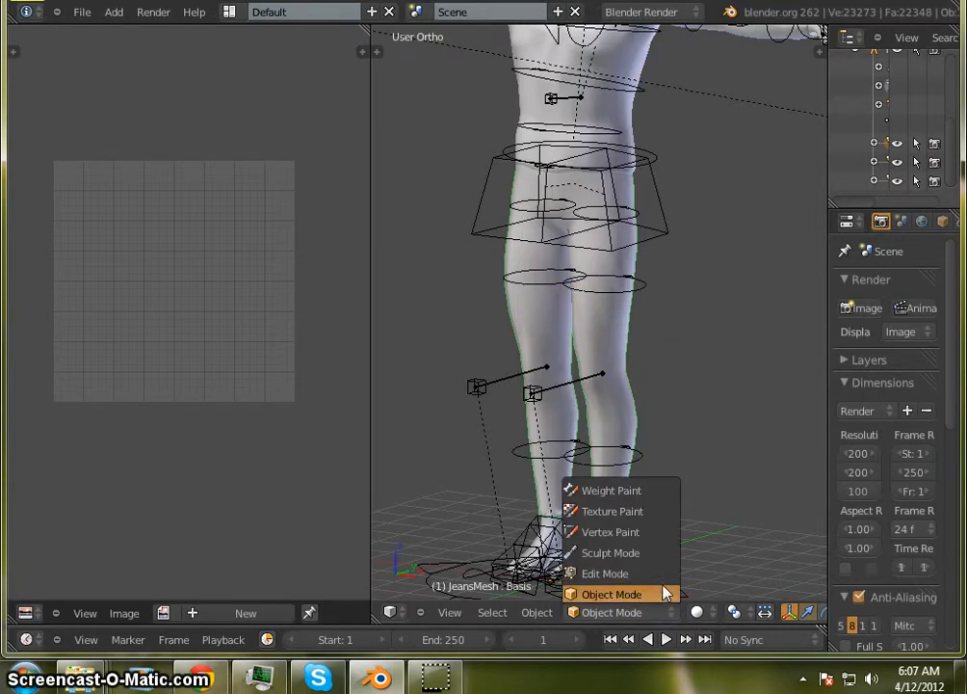
{"action": "left_click", "coordinate": [663, 574]}
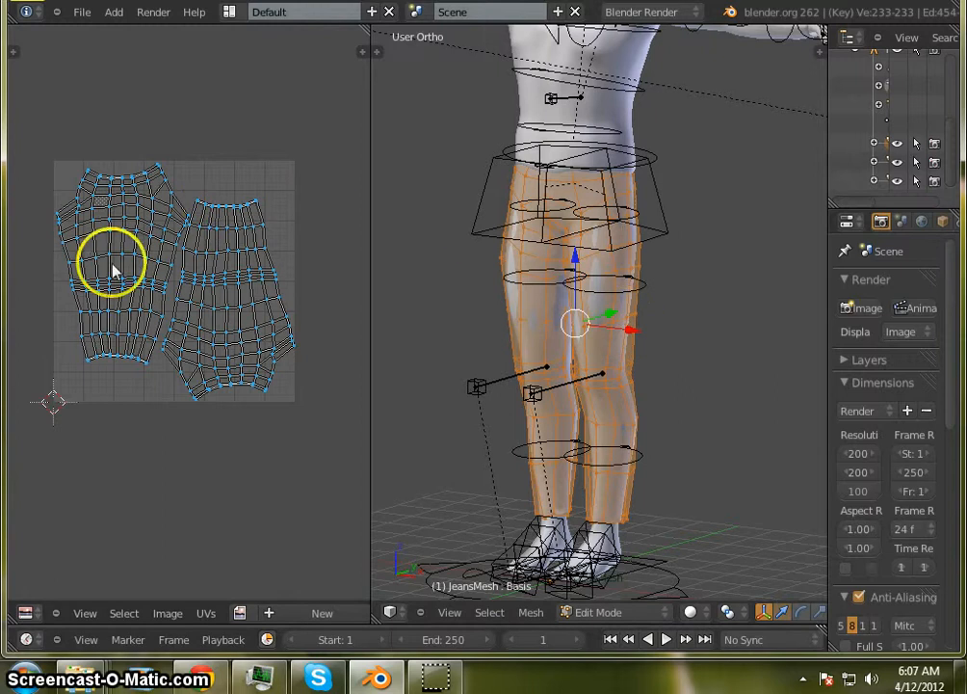
{"action": "scroll", "coordinate": [144, 261], "scroll_direction": "up", "scroll_amount": 2}
{"action": "scroll", "coordinate": [144, 261], "scroll_direction": "down", "scroll_amount": 2}
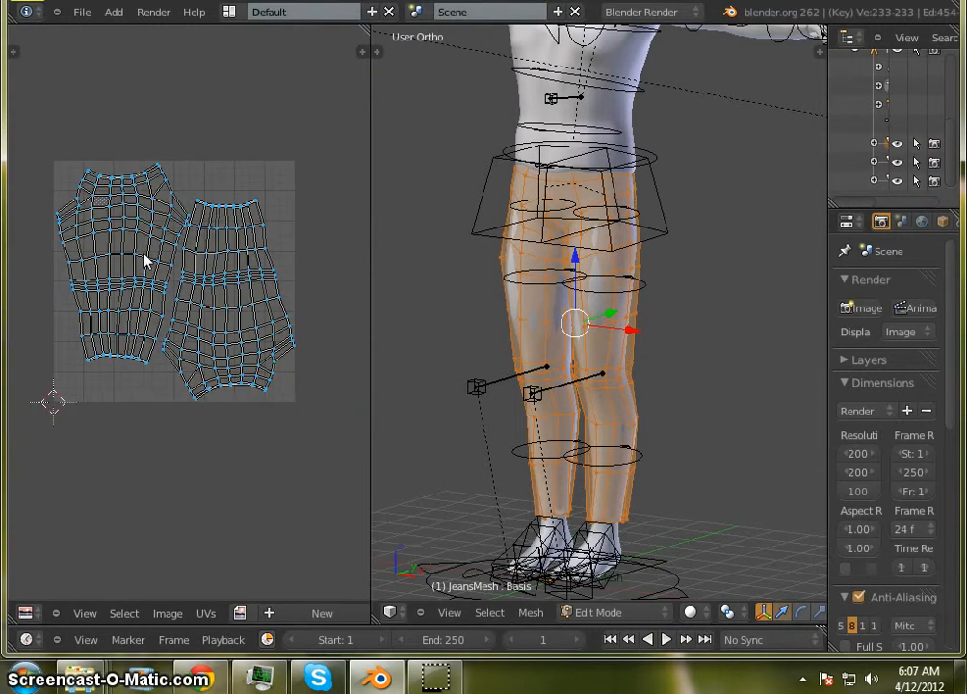
{"action": "scroll", "coordinate": [152, 253], "scroll_direction": "up", "scroll_amount": 1}
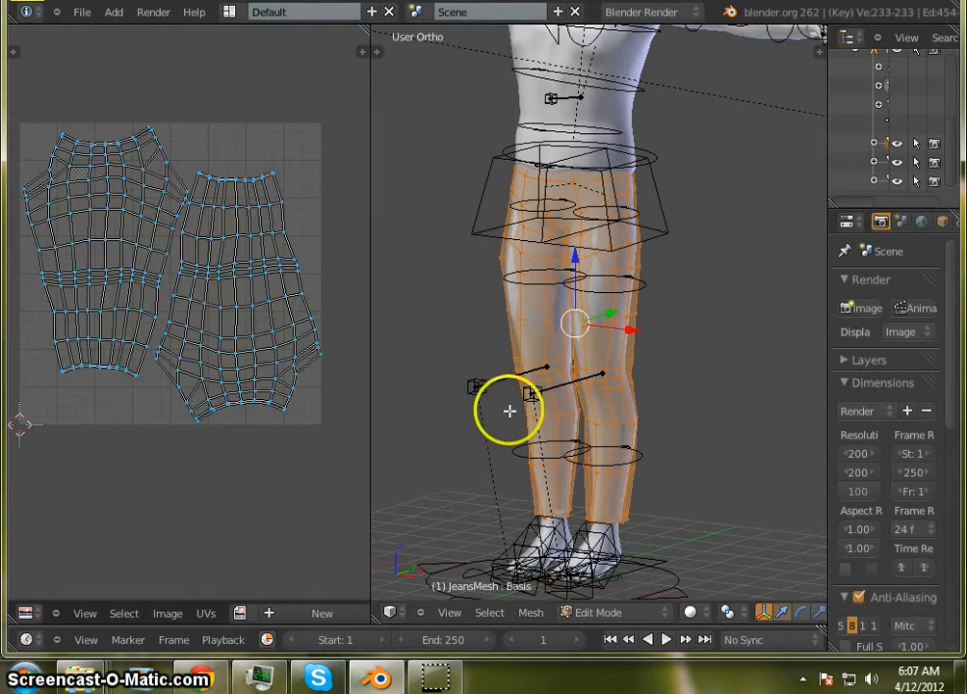
Show the tool shelf beside the 3D view and subdivide the whole jeans mesh with one cut.
{"action": "middle_click_drag", "start_coordinate": [479, 438], "coordinate": [367, 417]}
{"action": "scroll", "coordinate": [611, 410], "scroll_direction": "up", "scroll_amount": 4}
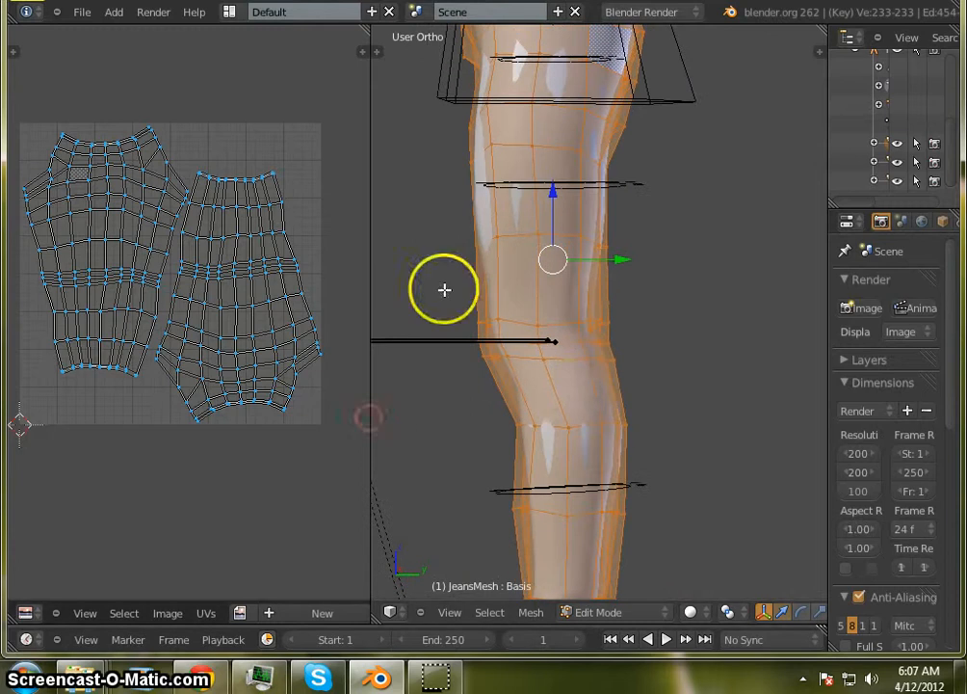
{"action": "middle_click_drag", "start_coordinate": [543, 474], "coordinate": [696, 494]}
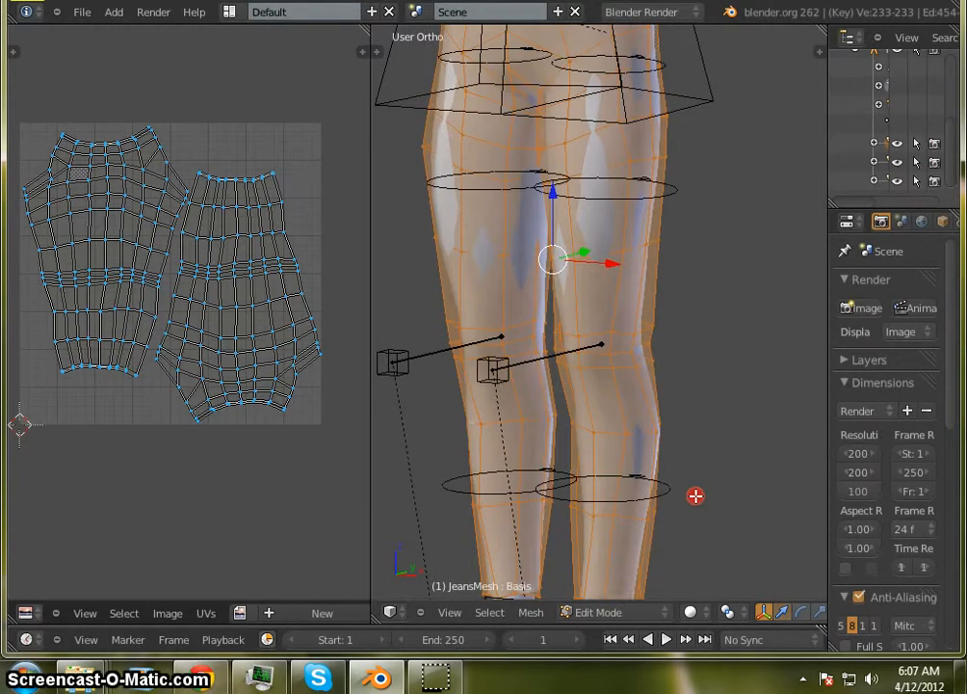
{"action": "scroll", "coordinate": [627, 357], "scroll_direction": "down", "scroll_amount": 3}
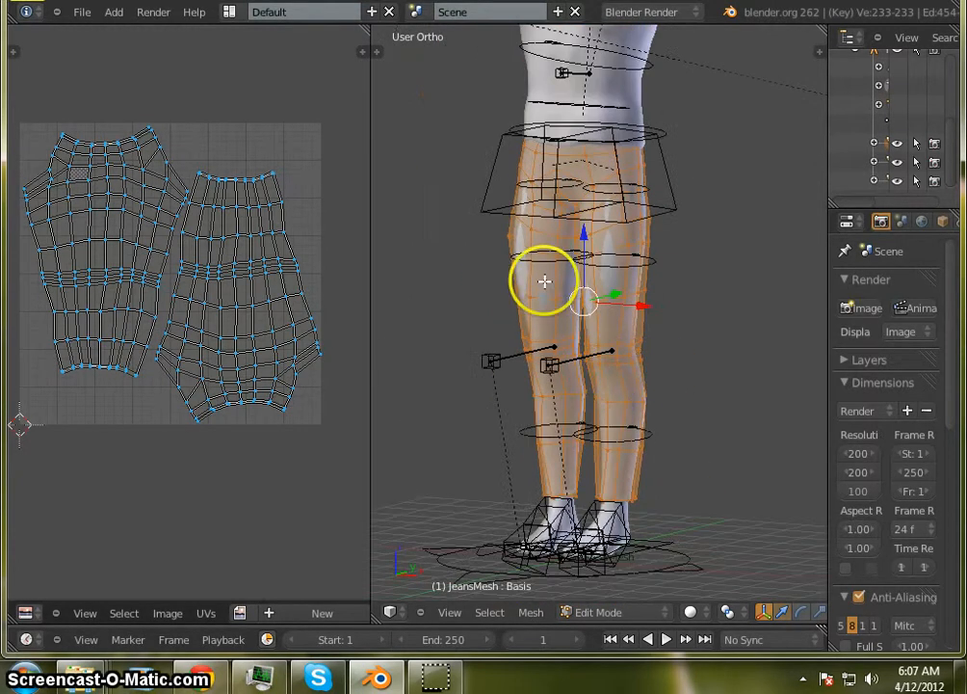
{"action": "left_click", "coordinate": [377, 43]}
{"action": "scroll", "coordinate": [472, 226], "scroll_direction": "down", "scroll_amount": 2}
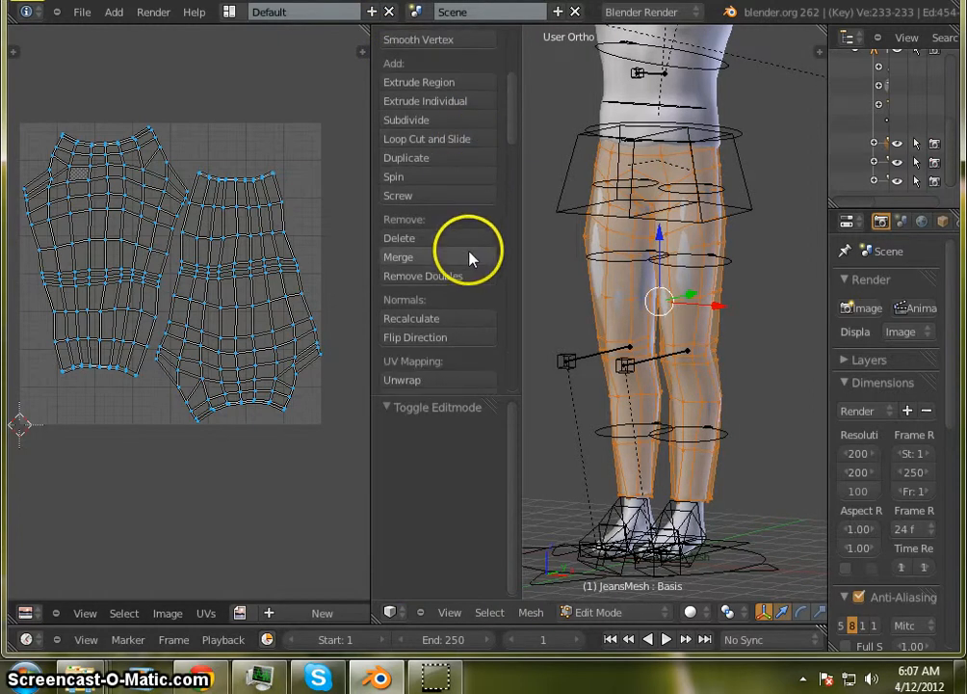
{"action": "left_click", "coordinate": [462, 119]}
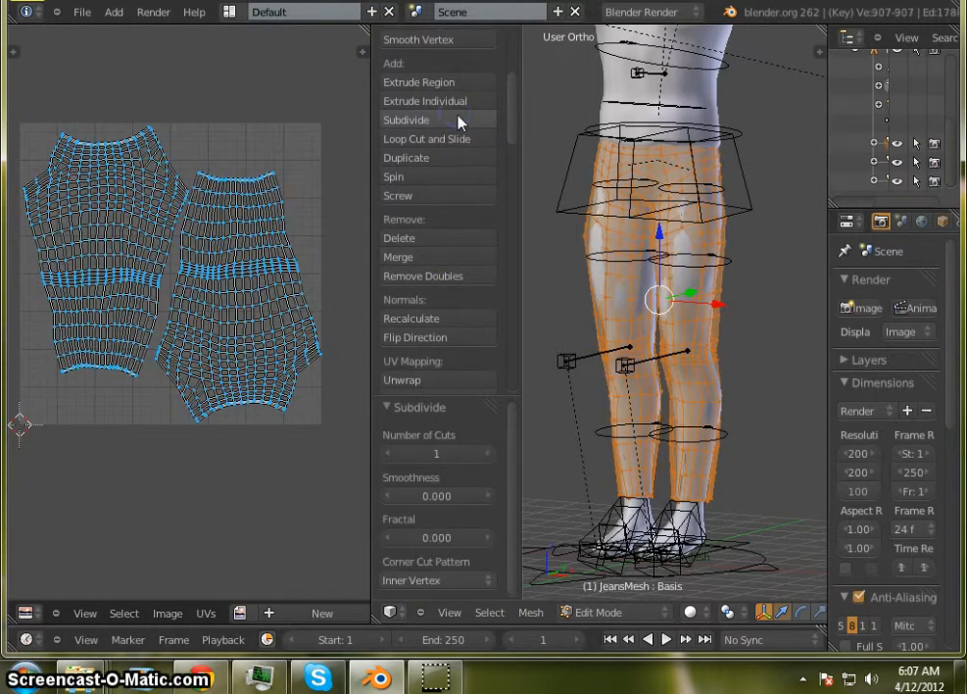
{"action": "scroll", "coordinate": [723, 303], "scroll_direction": "down", "scroll_amount": 1}
{"action": "scroll", "coordinate": [713, 304], "scroll_direction": "up", "scroll_amount": 3}
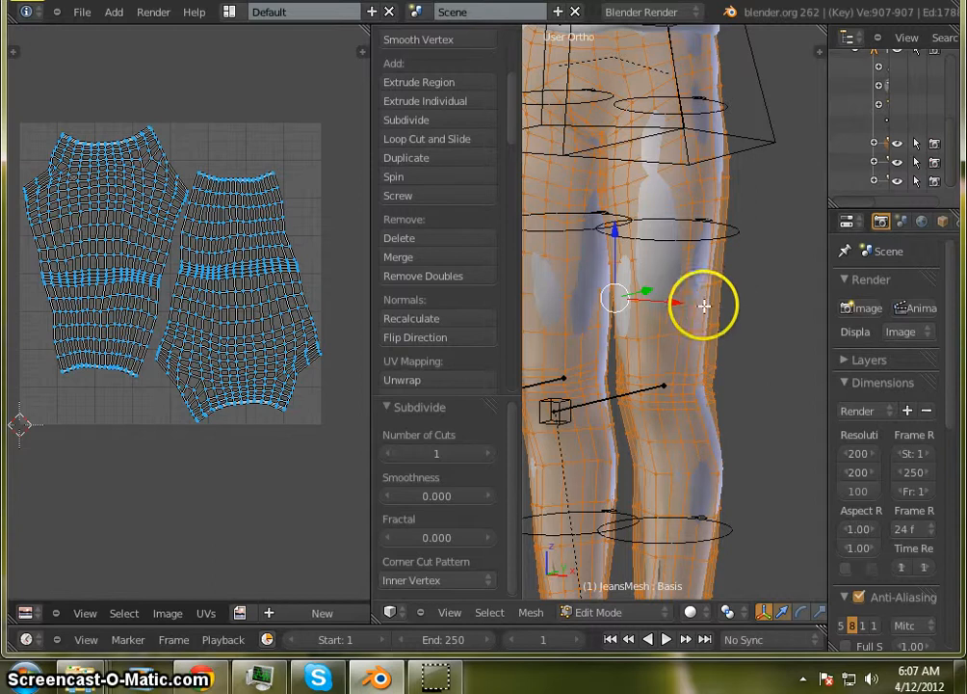
{"action": "scroll", "coordinate": [674, 308], "scroll_direction": "down", "scroll_amount": 3}
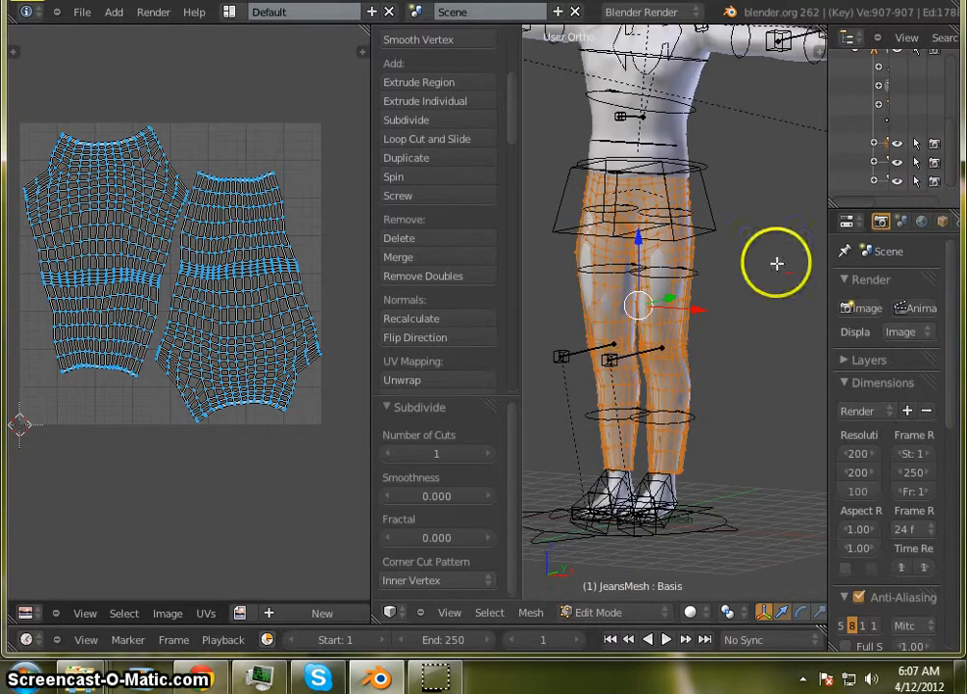
Render the current frame and examine the denim texture on the jeans up close and at full figure.
{"action": "left_click", "coordinate": [877, 316]}
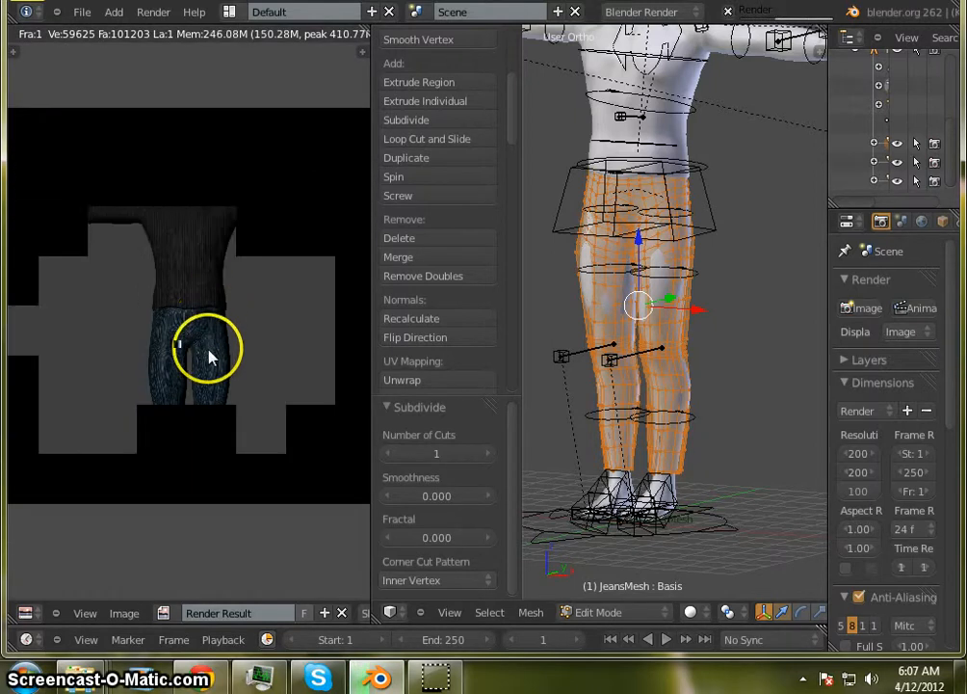
{"action": "scroll", "coordinate": [202, 400], "scroll_direction": "up", "scroll_amount": 5}
{"action": "middle_click_drag", "start_coordinate": [202, 400], "coordinate": [275, 443]}
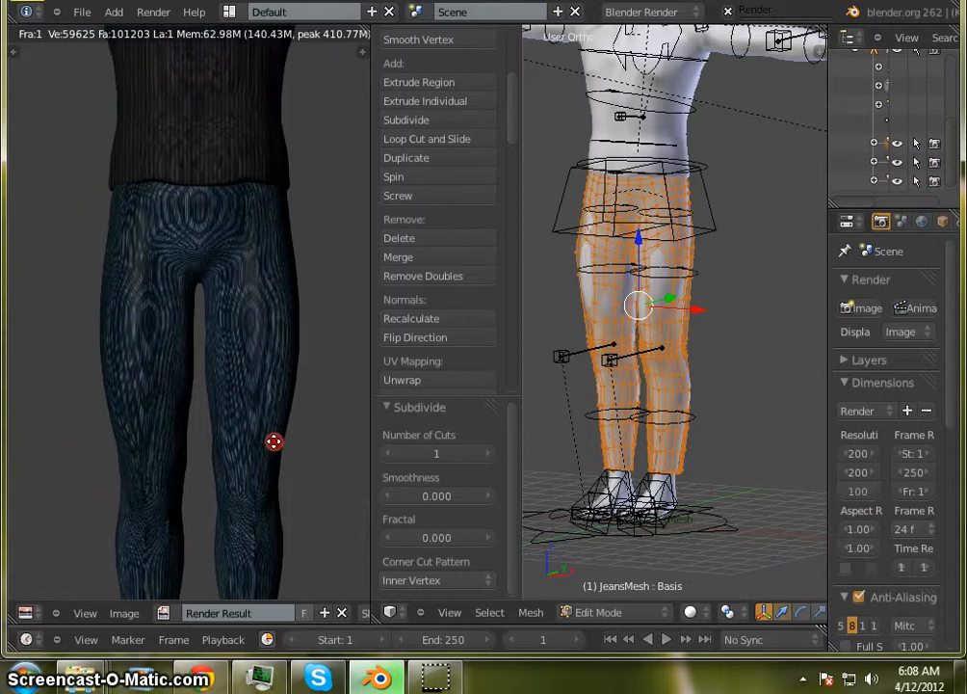
{"action": "scroll", "coordinate": [238, 334], "scroll_direction": "down", "scroll_amount": 4}
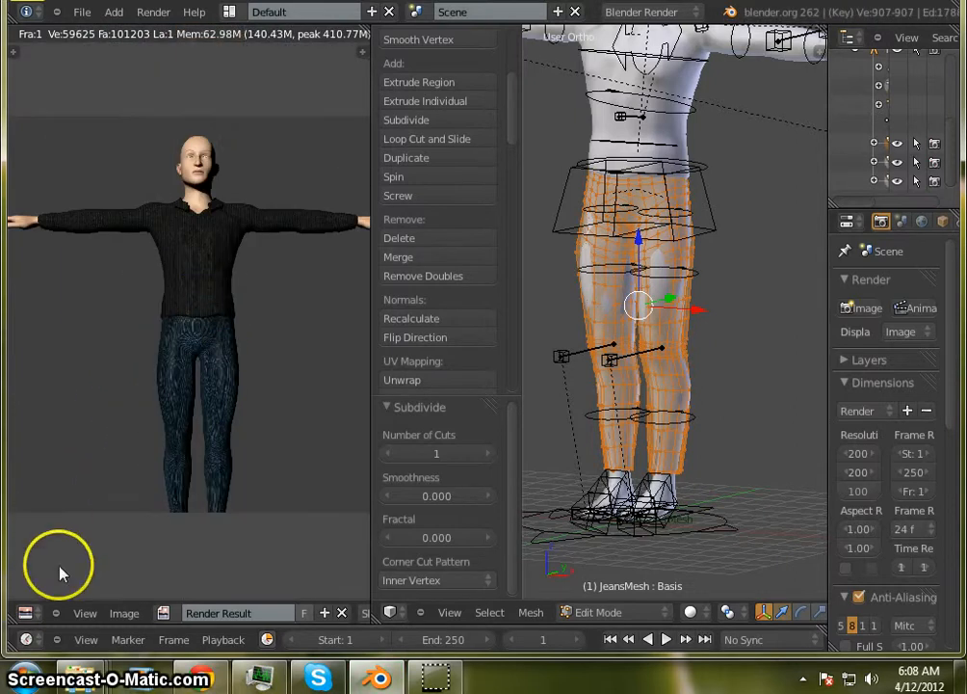
Unlink the Render Result image from the UV/Image Editor to bring back the jeans' UV layout.
{"action": "left_click", "coordinate": [28, 613]}
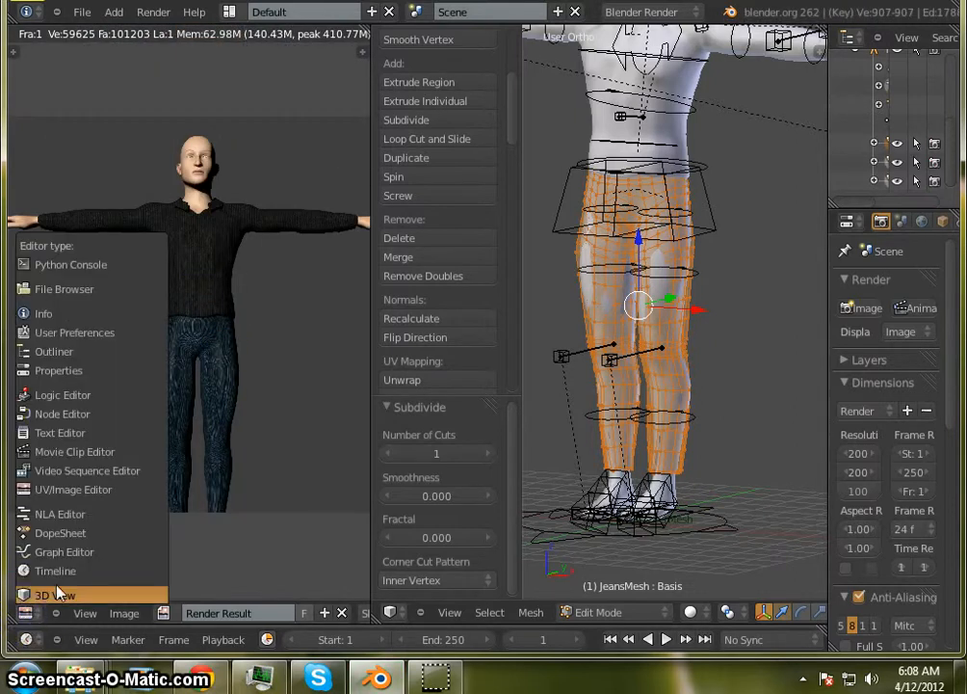
{"action": "left_click", "coordinate": [81, 490]}
{"action": "left_click", "coordinate": [265, 604]}
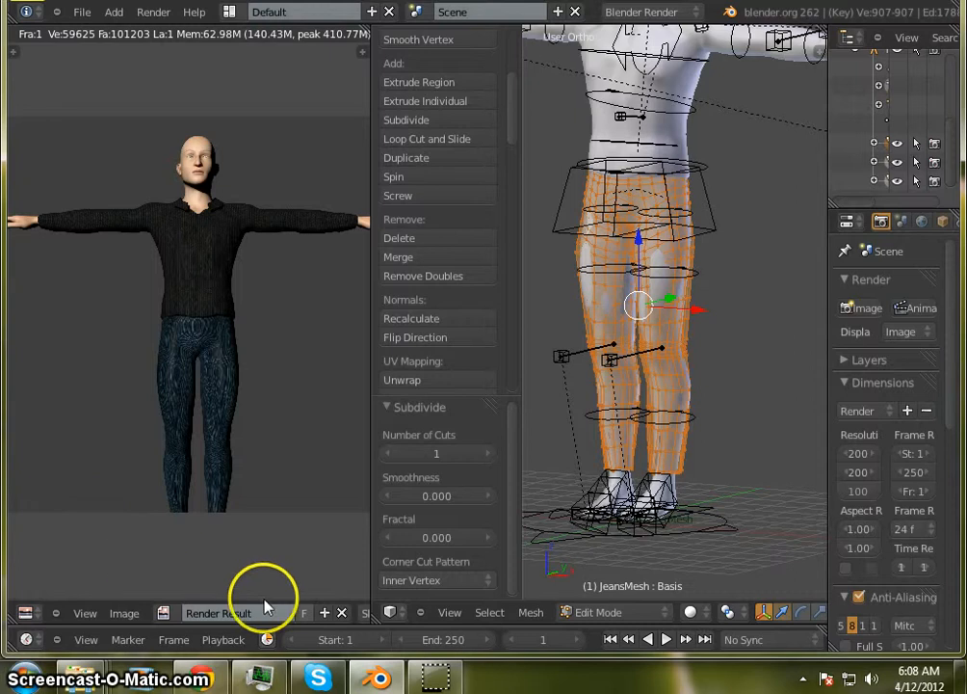
{"action": "left_click", "coordinate": [342, 612]}
Examine the two UV islands of the jeans and their orientation against the mesh seen from the front.
{"action": "scroll", "coordinate": [183, 298], "scroll_direction": "up", "scroll_amount": 8}
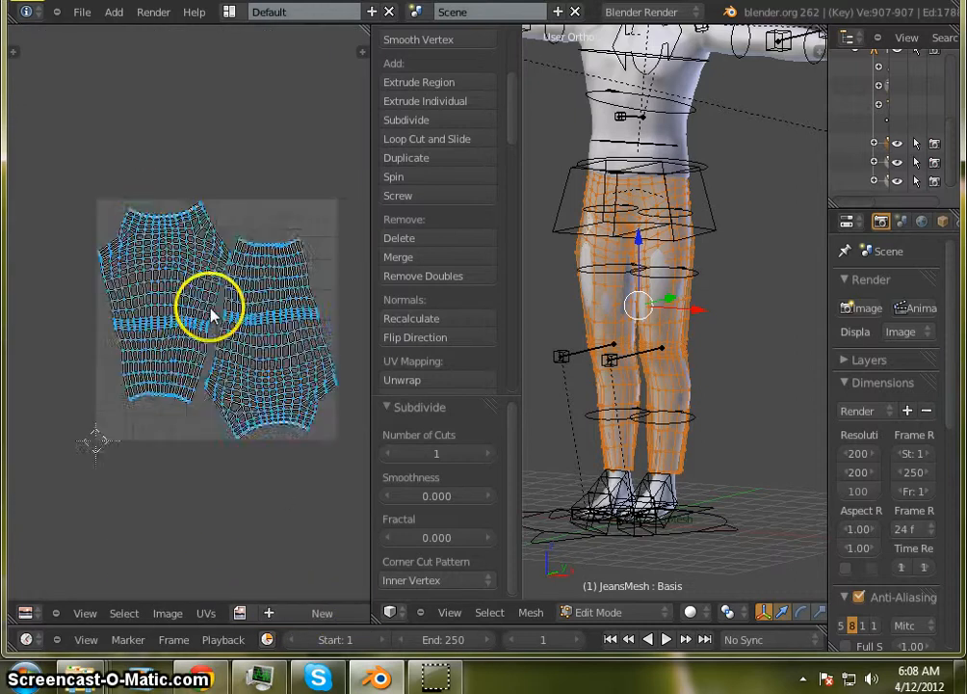
{"action": "scroll", "coordinate": [212, 315], "scroll_direction": "up", "scroll_amount": 1}
{"action": "middle_click_drag", "start_coordinate": [235, 324], "coordinate": [195, 306]}
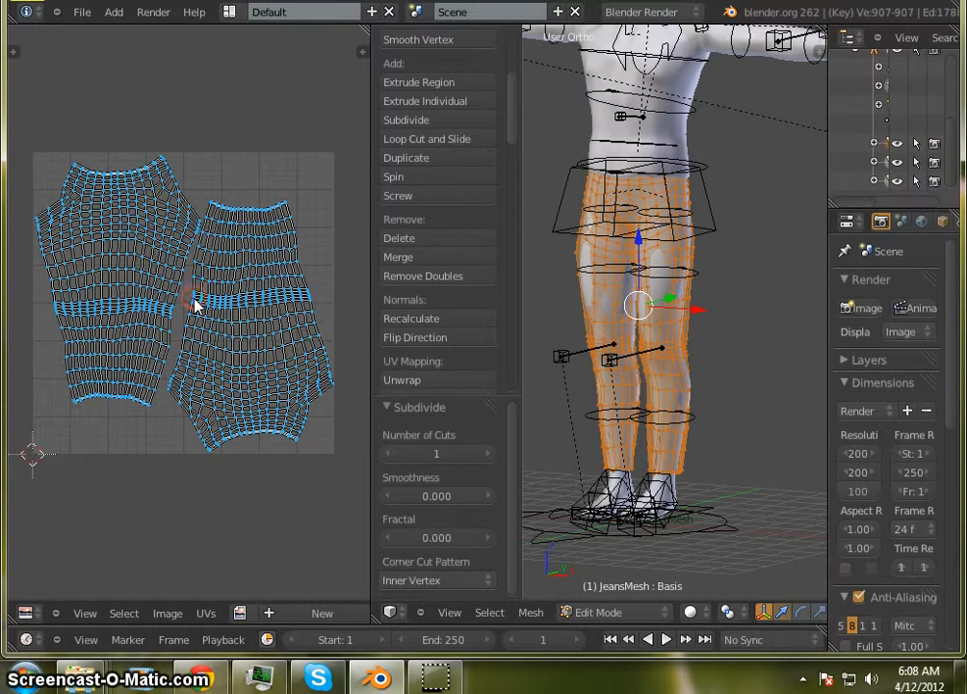
{"action": "scroll", "coordinate": [186, 302], "scroll_direction": "up", "scroll_amount": 1}
{"action": "scroll", "coordinate": [172, 303], "scroll_direction": "down", "scroll_amount": 2}
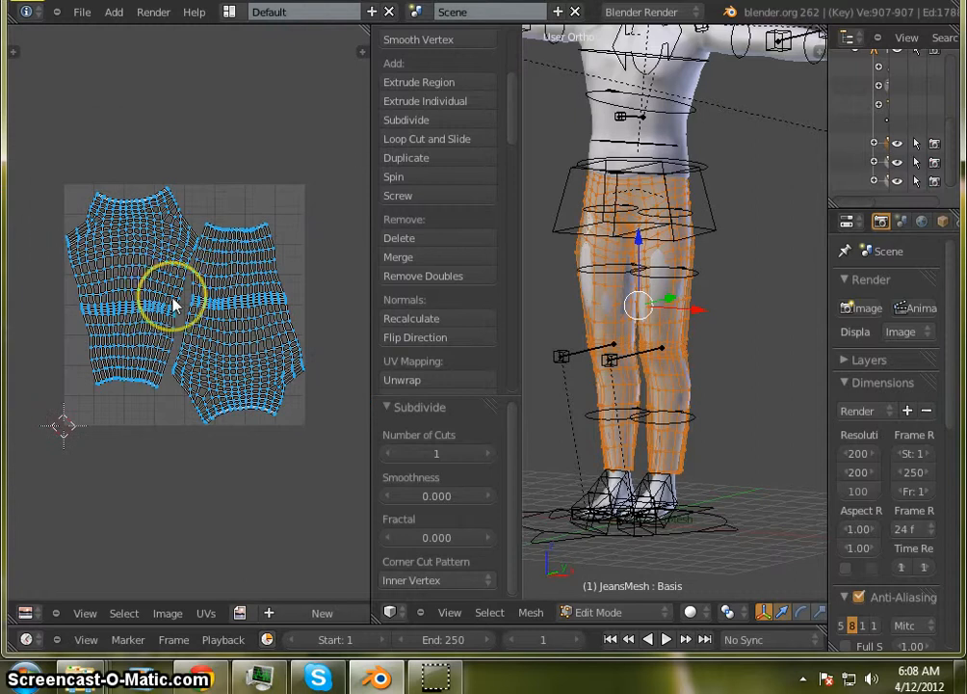
{"action": "scroll", "coordinate": [651, 310], "scroll_direction": "up", "scroll_amount": 2}
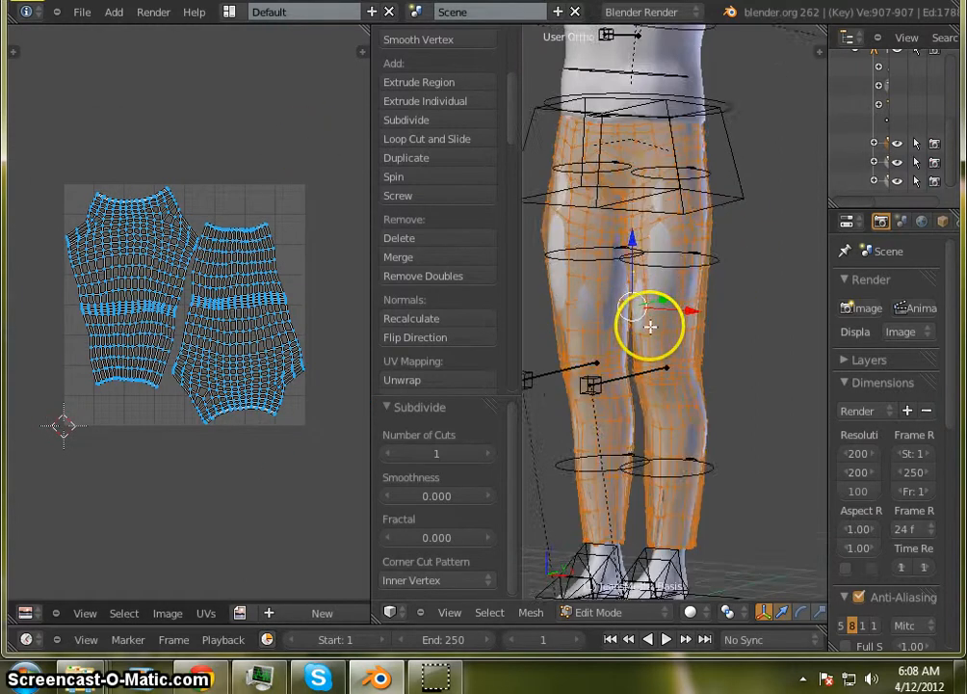
{"action": "scroll", "coordinate": [648, 323], "scroll_direction": "down", "scroll_amount": 1}
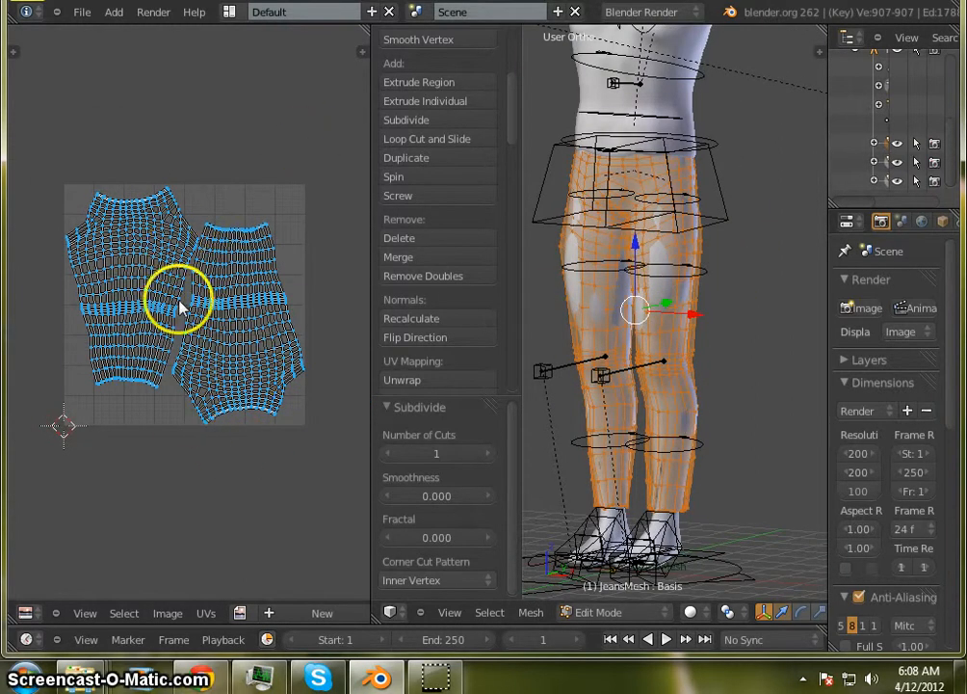
{"action": "scroll", "coordinate": [188, 310], "scroll_direction": "down", "scroll_amount": 2}
{"action": "scroll", "coordinate": [190, 314], "scroll_direction": "up", "scroll_amount": 4}
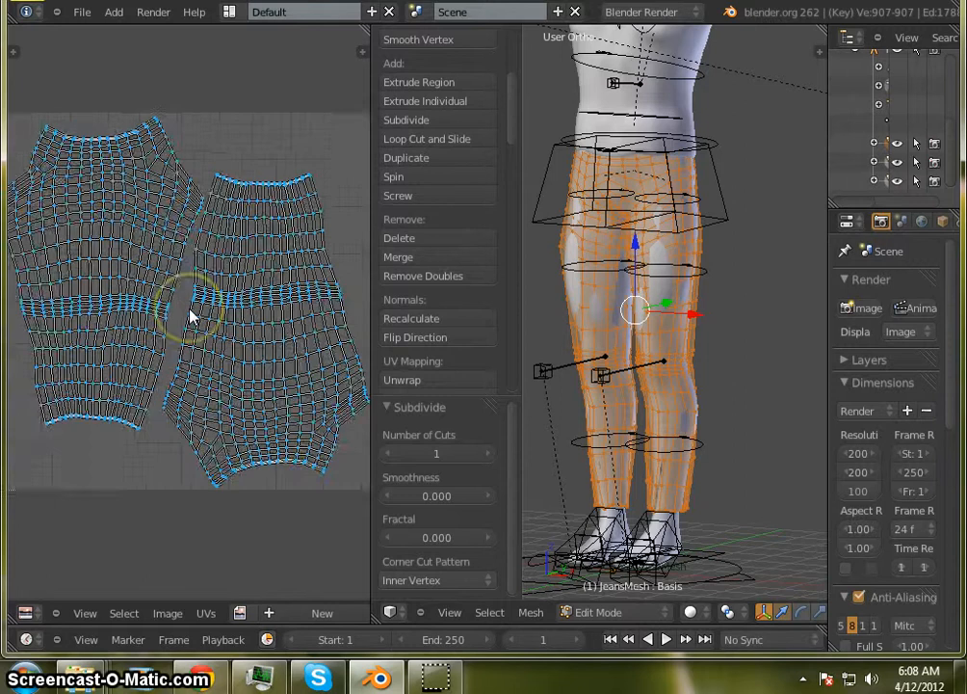
{"action": "scroll", "coordinate": [190, 315], "scroll_direction": "down", "scroll_amount": 1}
{"action": "middle_click_drag", "start_coordinate": [562, 426], "coordinate": [632, 411]}
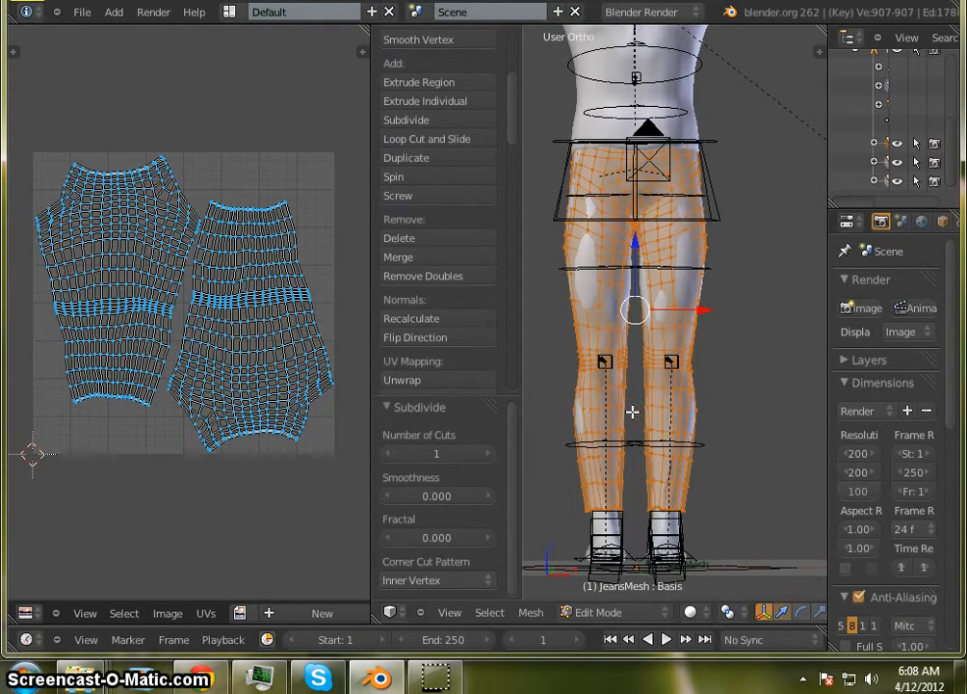
{"action": "scroll", "coordinate": [68, 299], "scroll_direction": "up", "scroll_amount": 1}
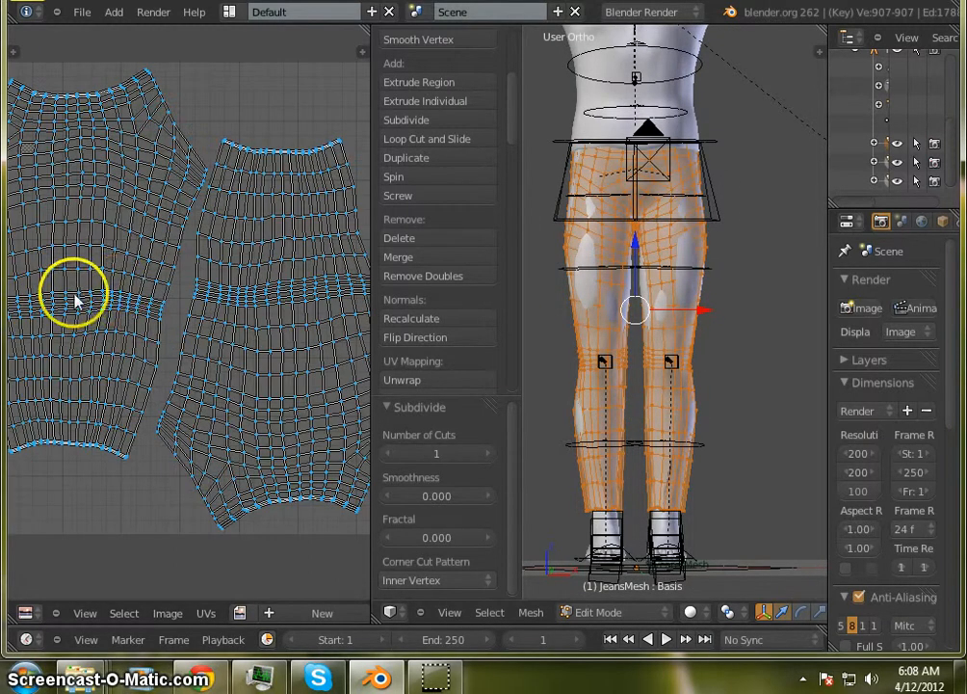
{"action": "scroll", "coordinate": [151, 259], "scroll_direction": "down", "scroll_amount": 2}
{"action": "scroll", "coordinate": [222, 281], "scroll_direction": "up", "scroll_amount": 1}
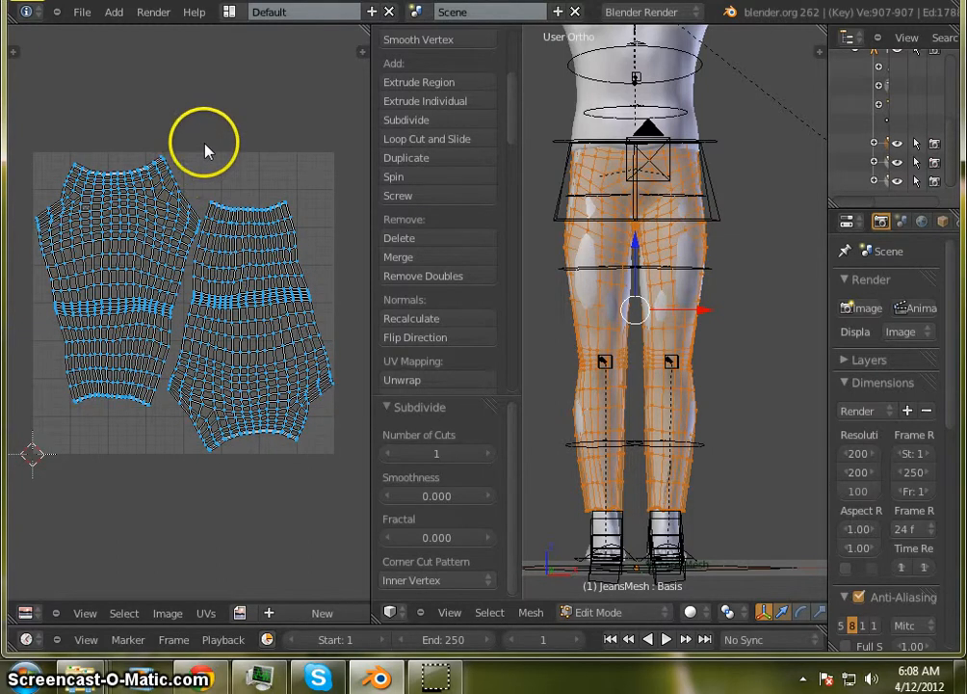
{"action": "scroll", "coordinate": [96, 232], "scroll_direction": "up", "scroll_amount": 2}
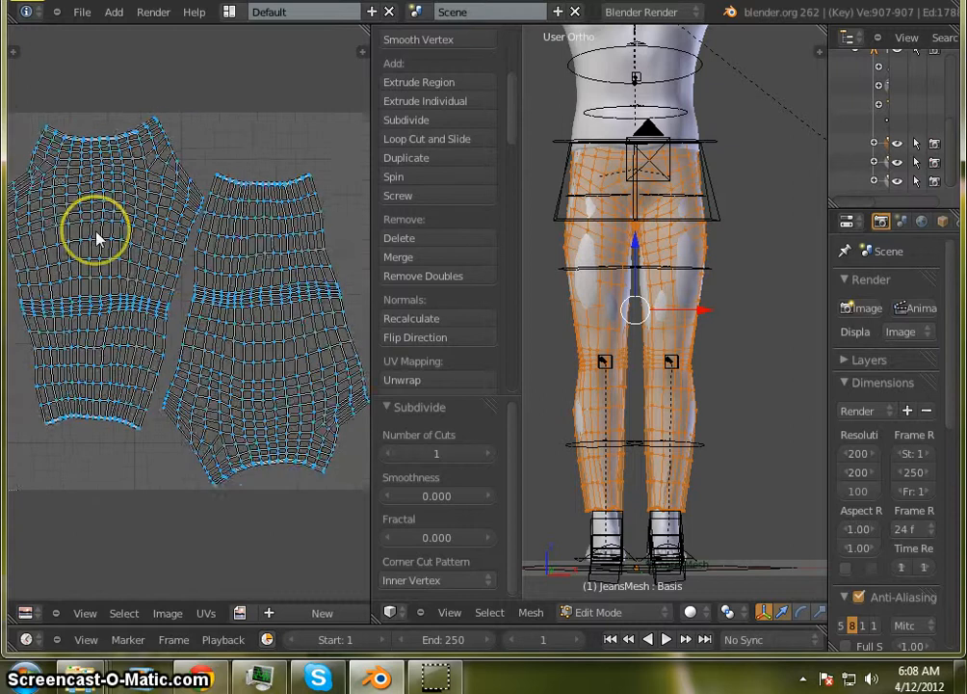
{"action": "middle_click_drag", "start_coordinate": [159, 260], "coordinate": [90, 244]}
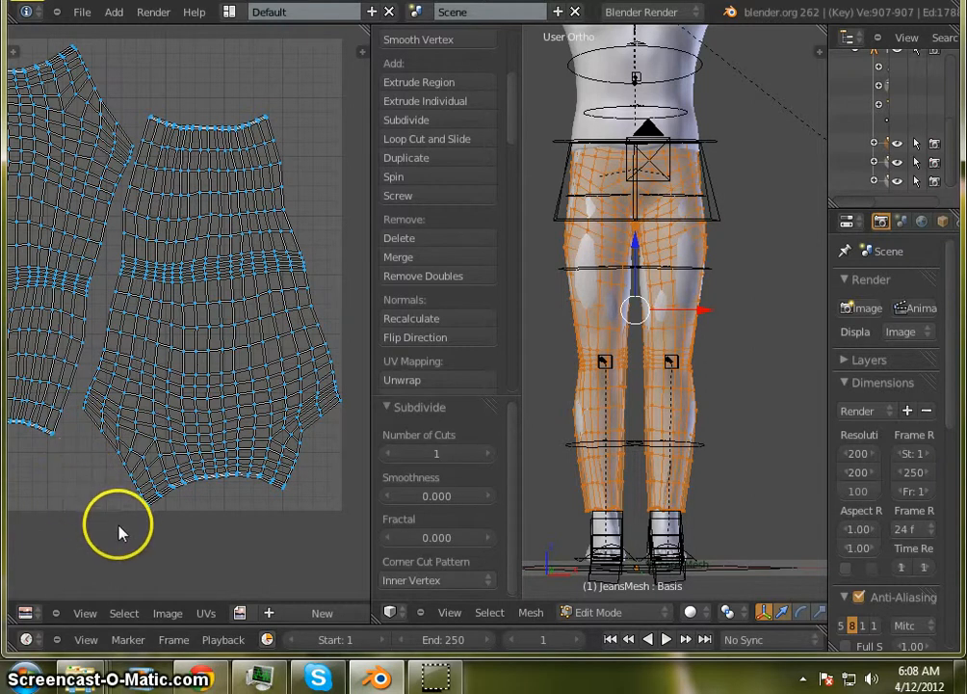
{"action": "mouse_move", "coordinate": [119, 527]}
{"action": "left_mouse_down"}
{"action": "mouse_move", "coordinate": [80, 463]}
{"action": "mouse_move", "coordinate": [77, 435]}
{"action": "left_mouse_up"}
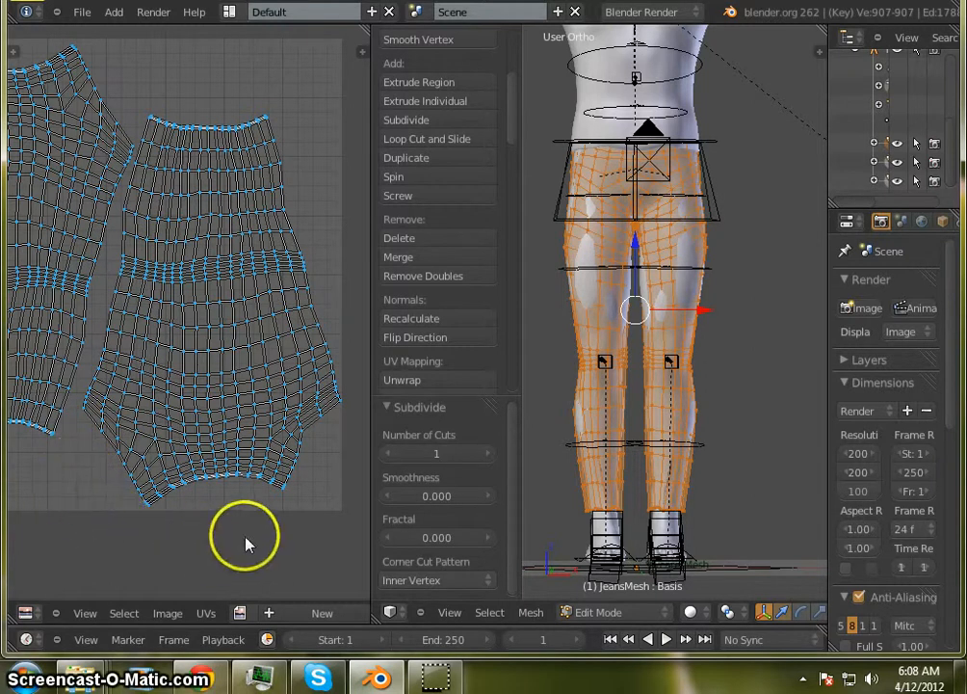
{"action": "mouse_move", "coordinate": [165, 545]}
{"action": "left_mouse_down"}
{"action": "mouse_move", "coordinate": [87, 446]}
{"action": "mouse_move", "coordinate": [74, 404]}
{"action": "left_mouse_up"}
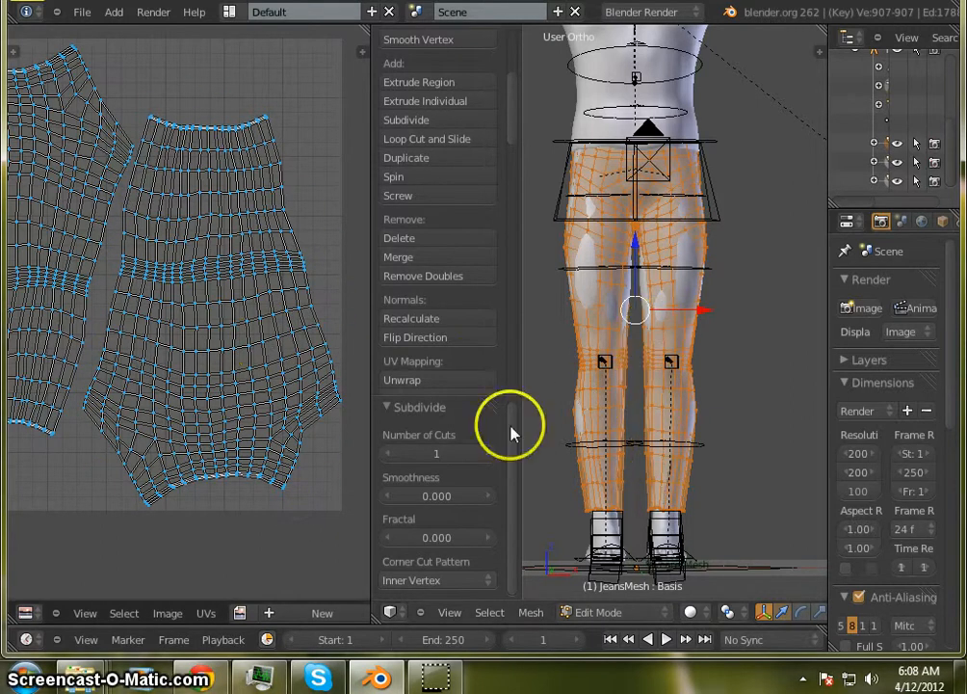
Select individual UV vertices around the knee area of the upside-down jeans island.
{"action": "scroll", "coordinate": [176, 330], "scroll_direction": "down", "scroll_amount": 1}
{"action": "scroll", "coordinate": [176, 331], "scroll_direction": "down", "scroll_amount": 1}
{"action": "right_click", "coordinate": [261, 305]}
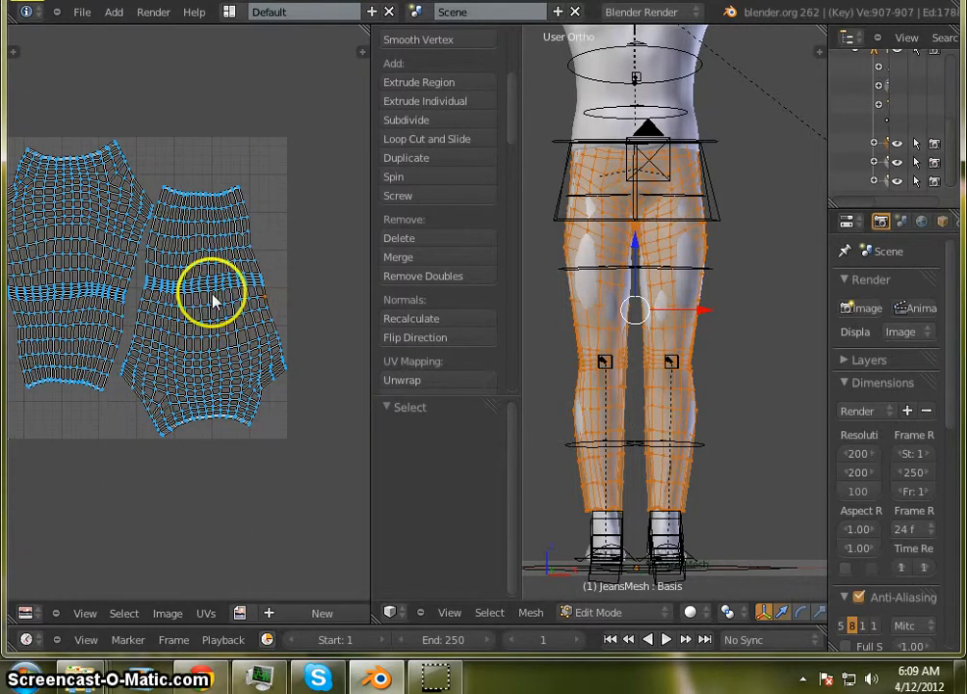
{"action": "scroll", "coordinate": [252, 183], "scroll_direction": "up", "scroll_amount": 1}
{"action": "left_click", "coordinate": [233, 174]}
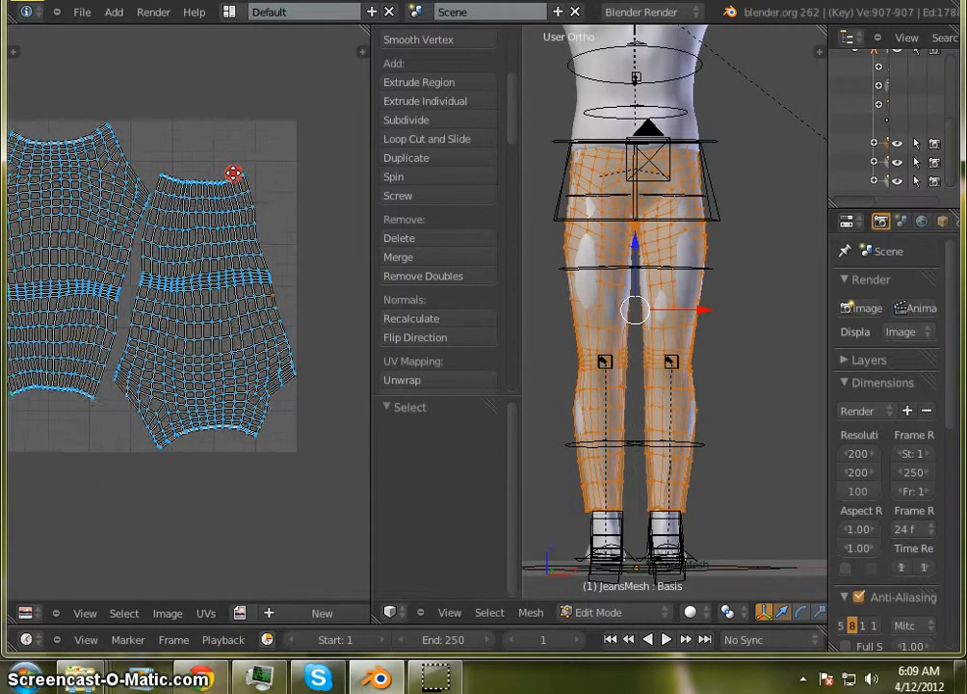
{"action": "middle_click_drag", "start_coordinate": [233, 173], "coordinate": [229, 160], "text": "ctrl"}
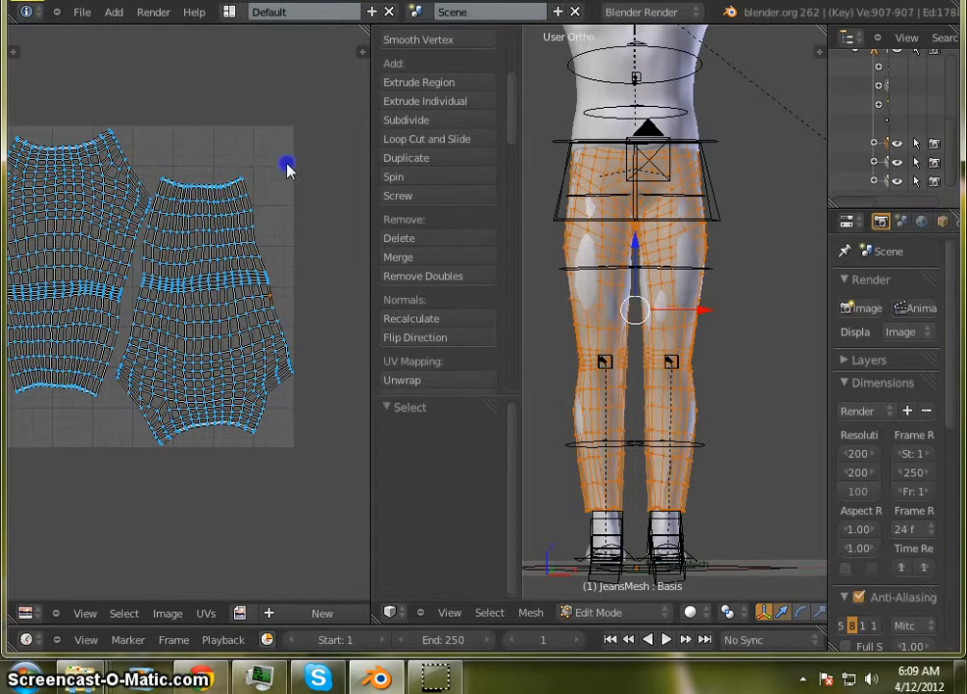
{"action": "left_click", "coordinate": [236, 179]}
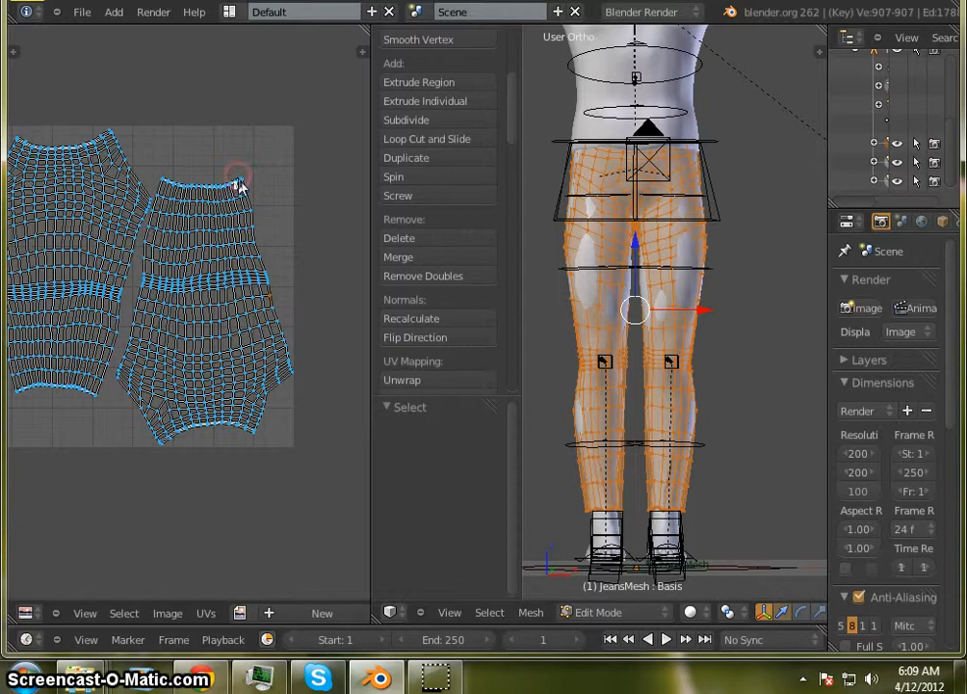
{"action": "right_click", "coordinate": [260, 303]}
{"action": "left_click", "coordinate": [264, 322]}
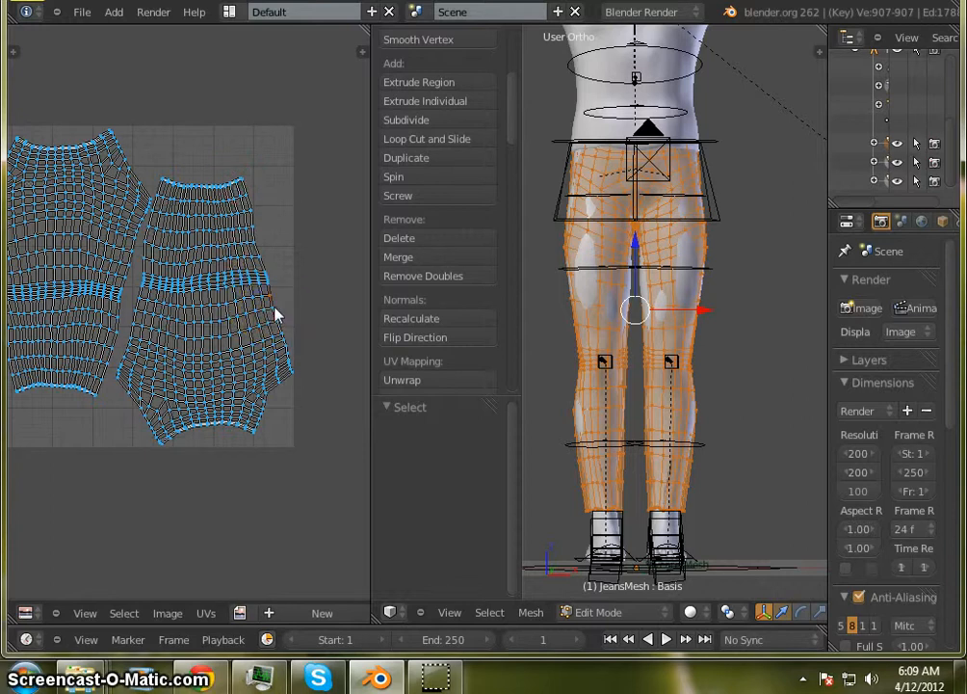
{"action": "left_click", "coordinate": [277, 320]}
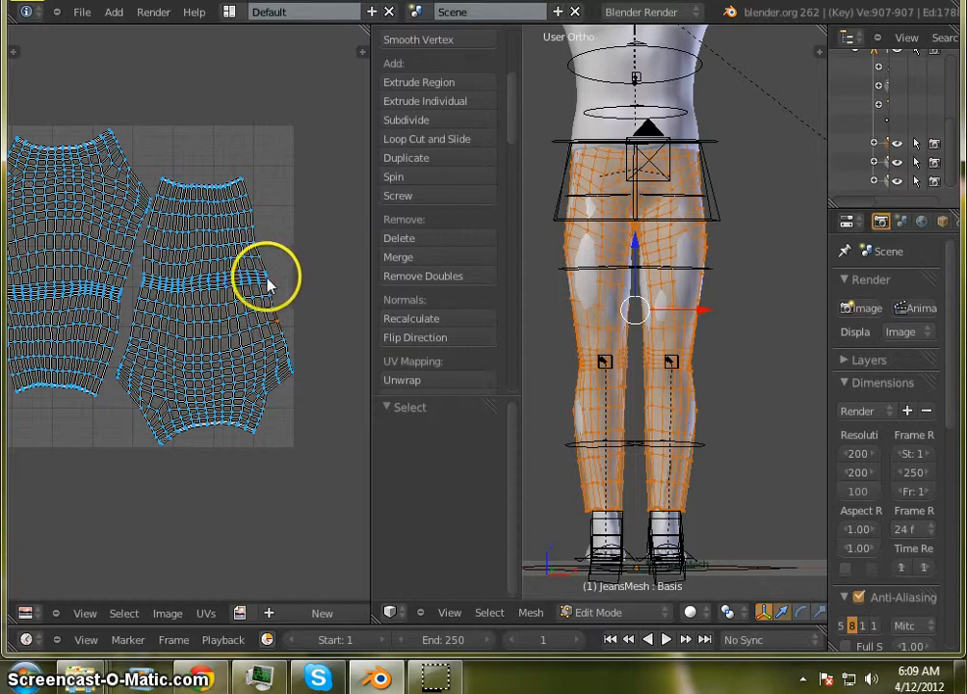
{"action": "left_click", "coordinate": [233, 293]}
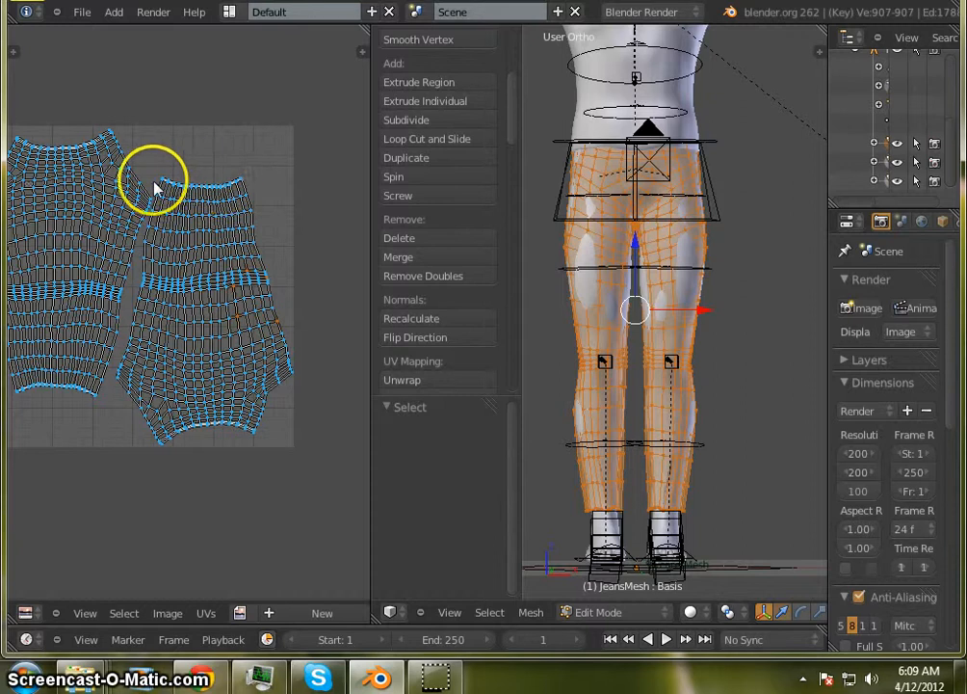
Extend the selection from the hem edge and centre vertices to the whole upside-down UV island.
{"action": "scroll", "coordinate": [153, 187], "scroll_direction": "up", "scroll_amount": 3}
{"action": "left_click", "coordinate": [149, 104]}
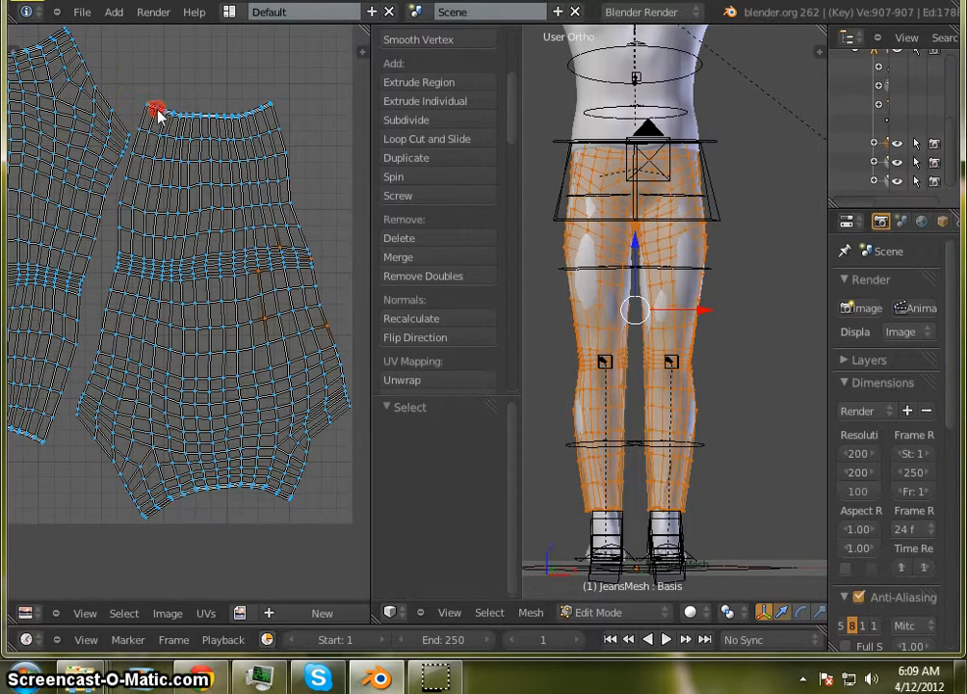
{"action": "left_click", "coordinate": [247, 115], "text": "shift"}
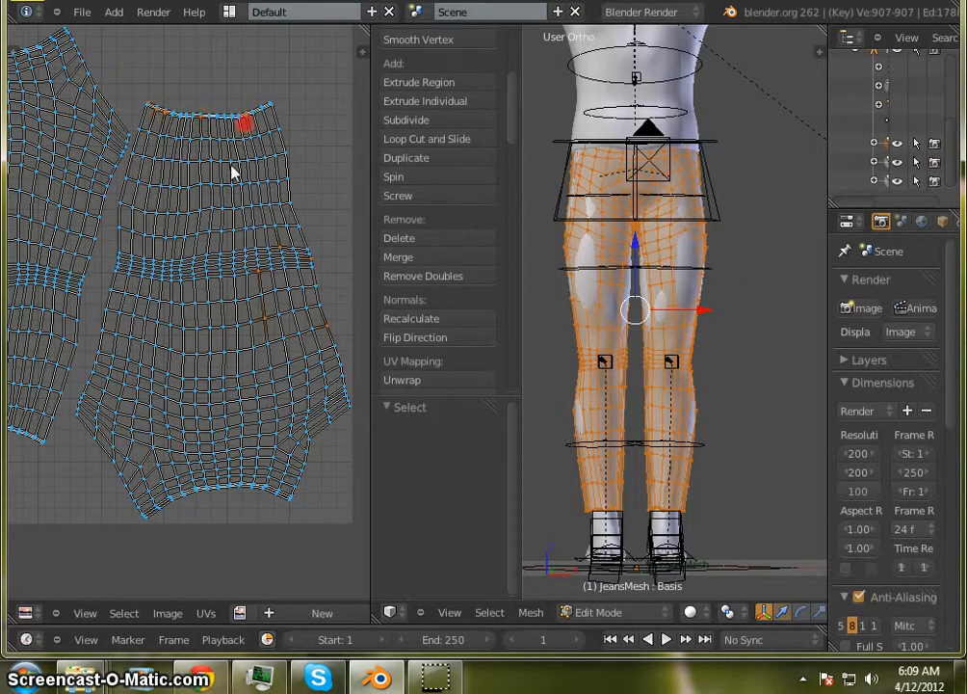
{"action": "left_click", "coordinate": [230, 161], "text": "shift"}
{"action": "left_click", "coordinate": [221, 183], "text": "shift"}
{"action": "left_click", "coordinate": [214, 202], "text": "shift"}
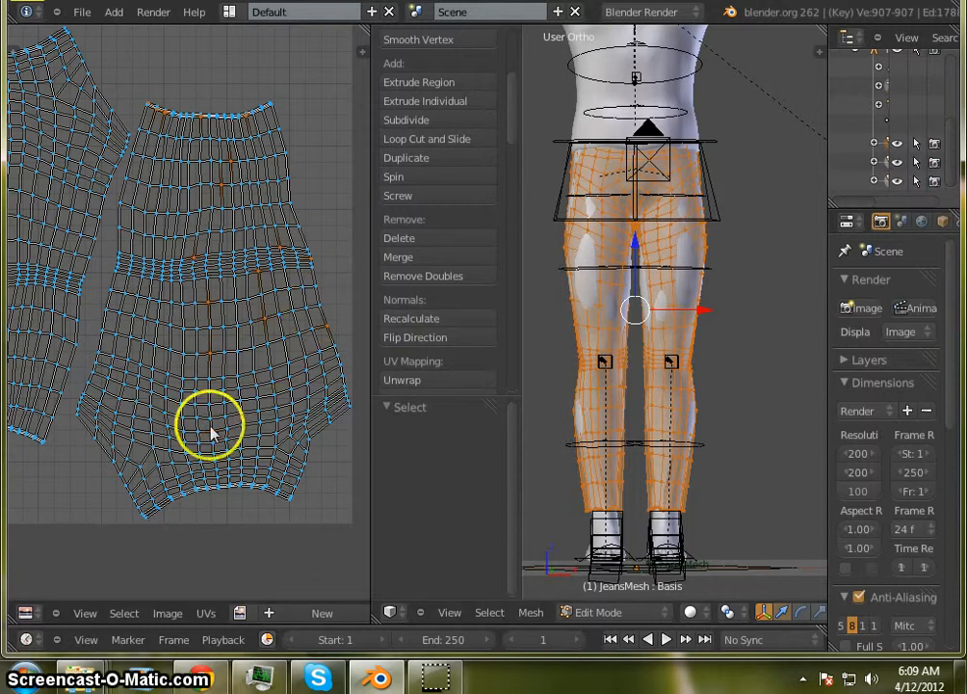
{"action": "scroll", "coordinate": [246, 190], "scroll_direction": "down", "scroll_amount": 3}
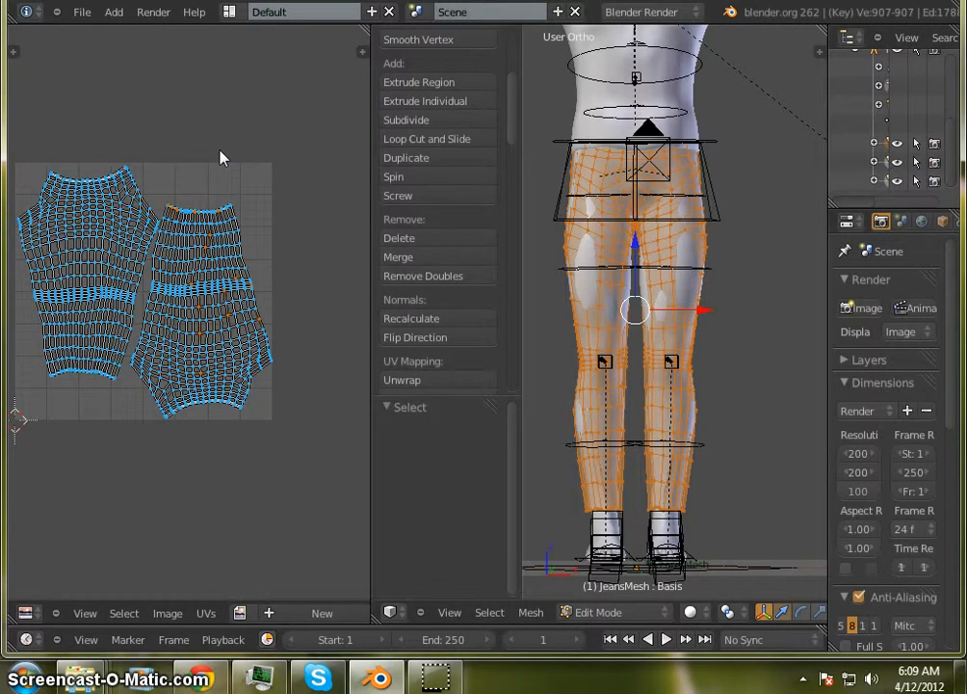
{"action": "left_click", "coordinate": [410, 278]}
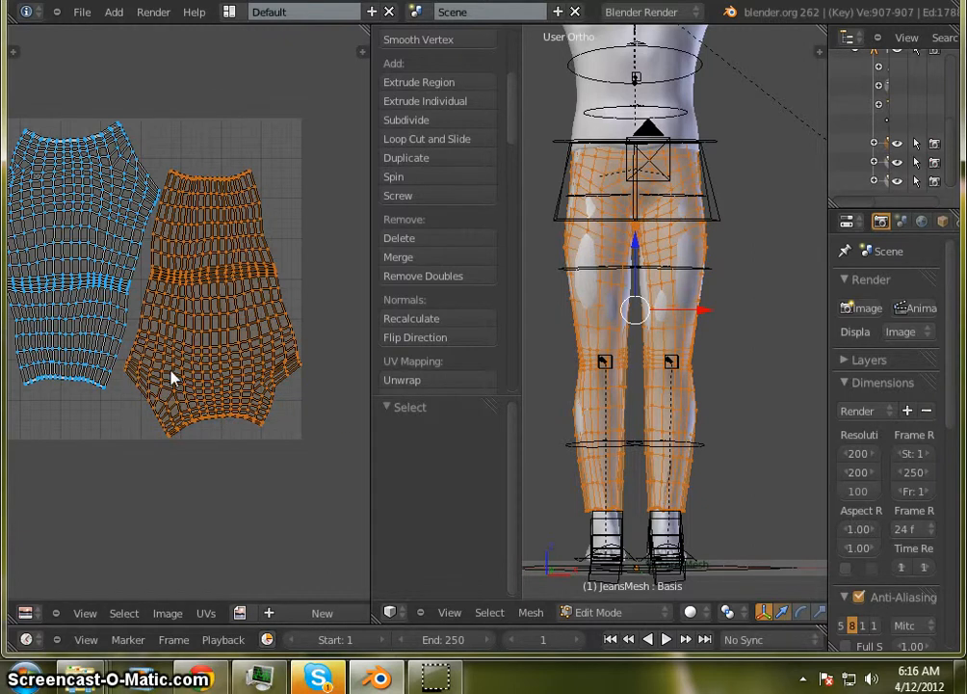
Try to rotate the selected UV island by 180 degrees with smooth proportional editing active.
{"action": "key", "text": "r"}
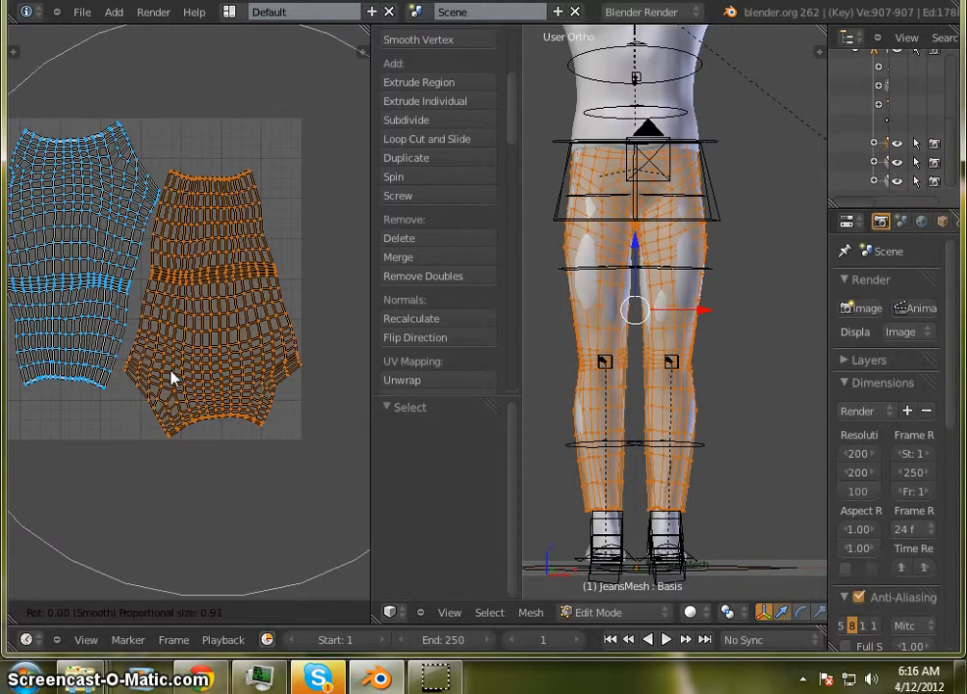
{"action": "type", "text": "1"}
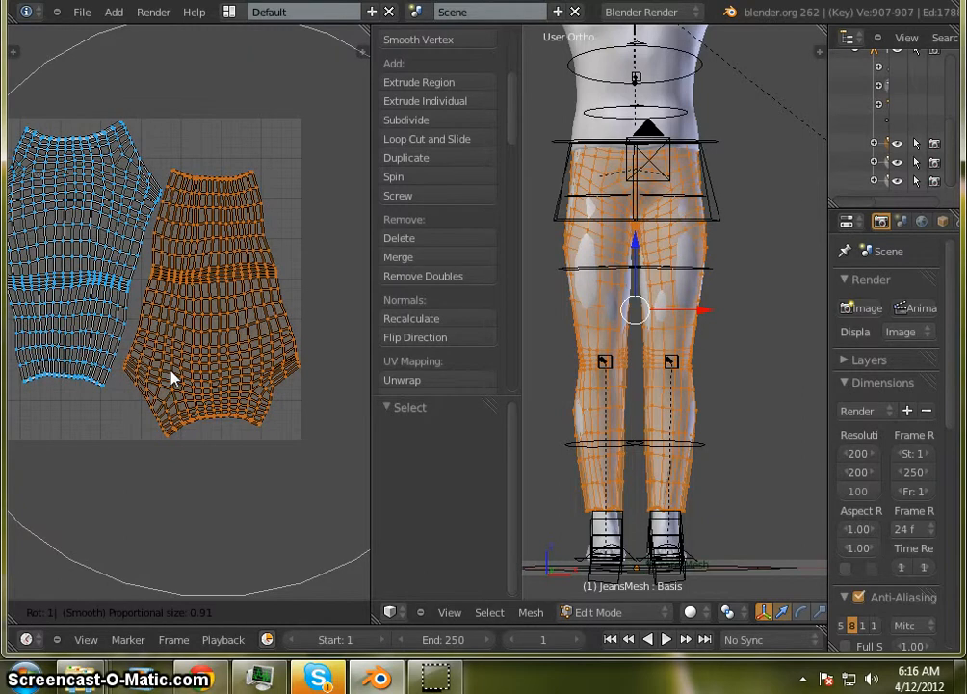
{"action": "type", "text": "80"}
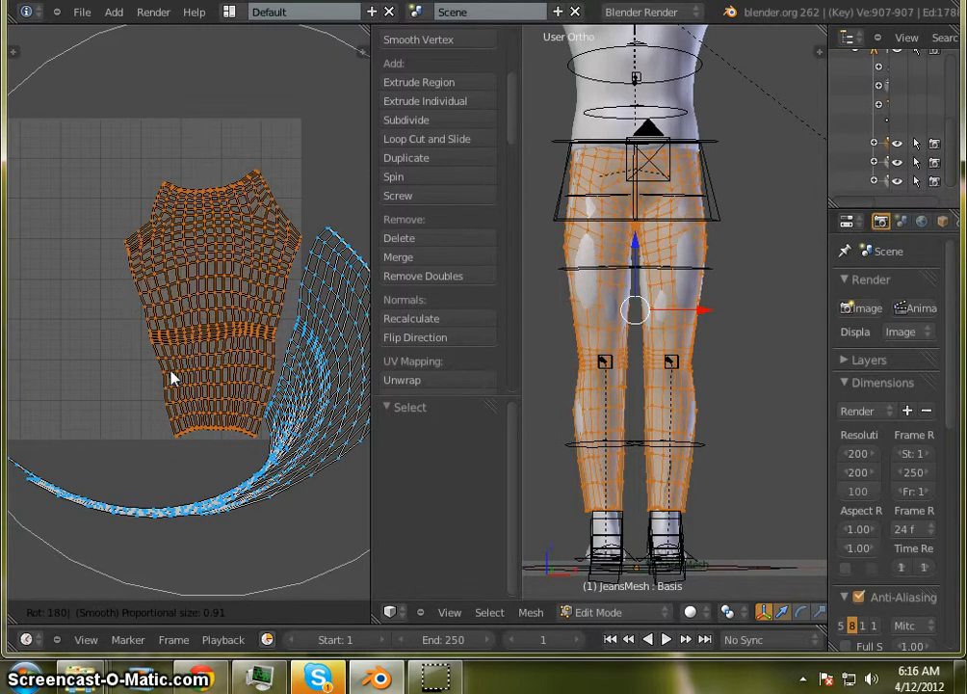
{"action": "key", "text": "BackSpace"}
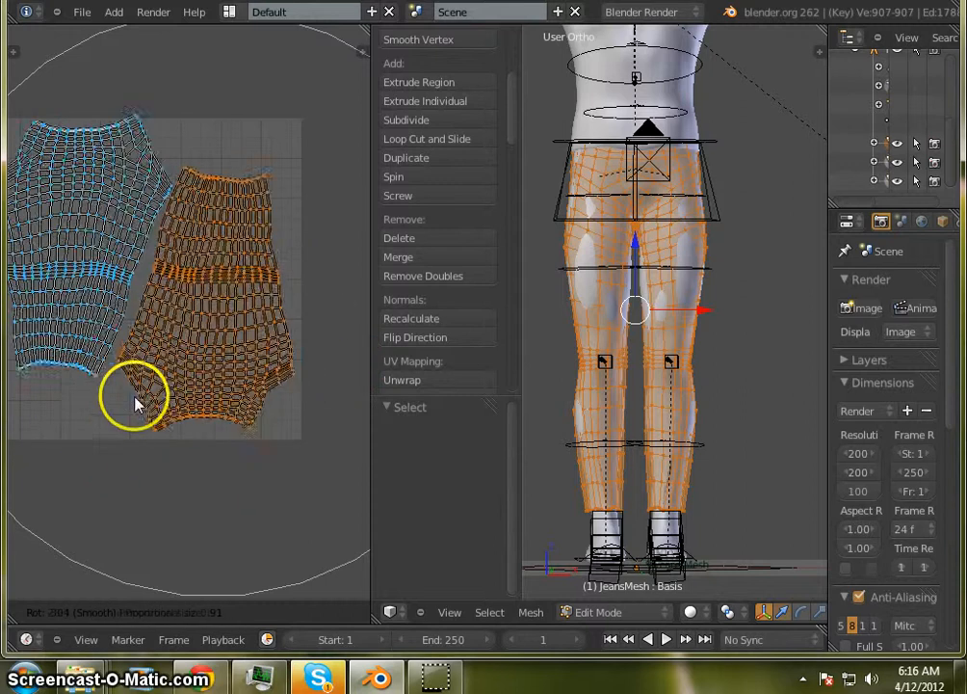
{"action": "right_click", "coordinate": [287, 267]}
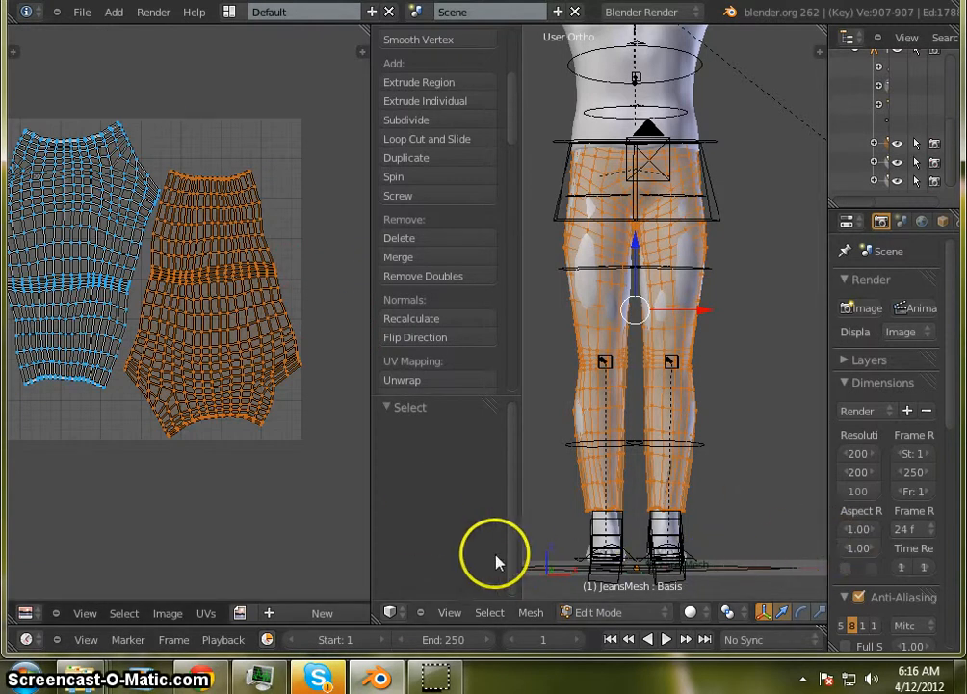
Hide the 3D viewport's tool shelf and disable proportional editing for the jeans mesh.
{"action": "left_click_drag", "start_coordinate": [516, 512], "coordinate": [223, 497]}
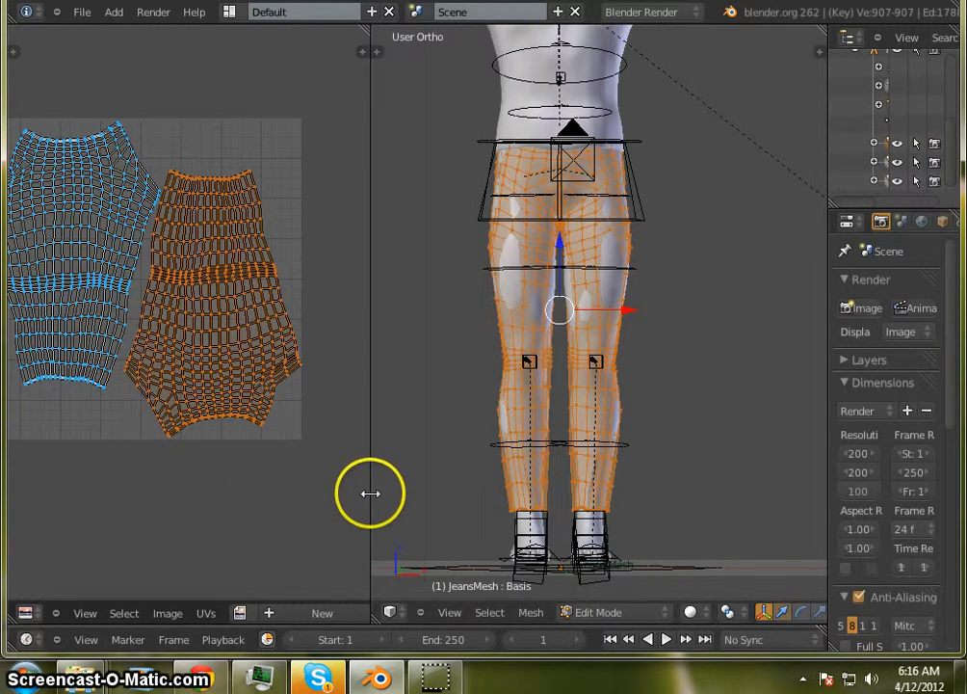
{"action": "left_click", "coordinate": [531, 612]}
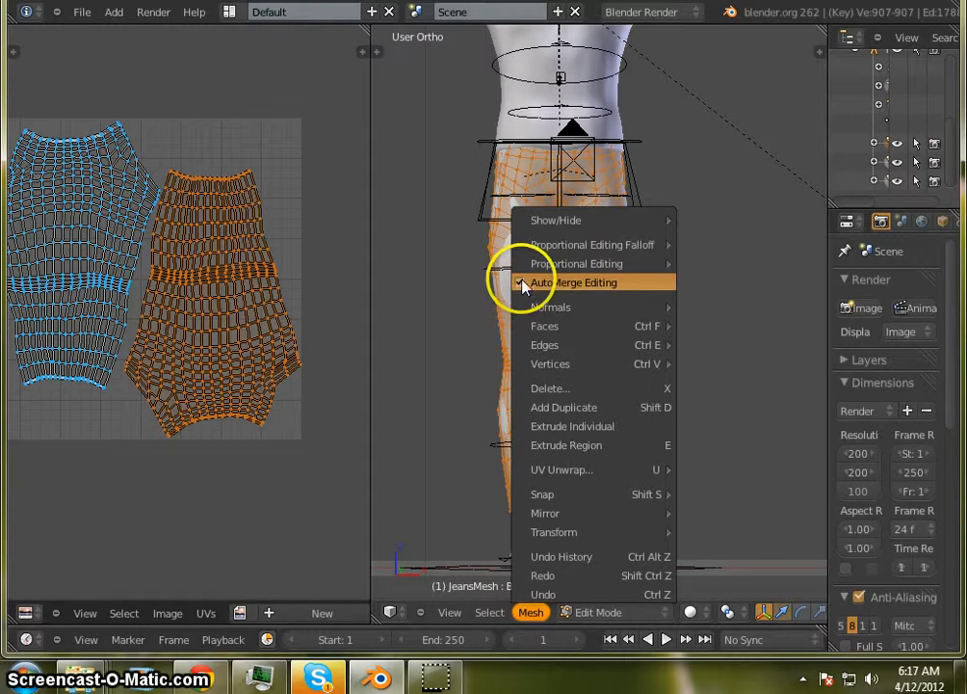
{"action": "mouse_move", "coordinate": [600, 262]}
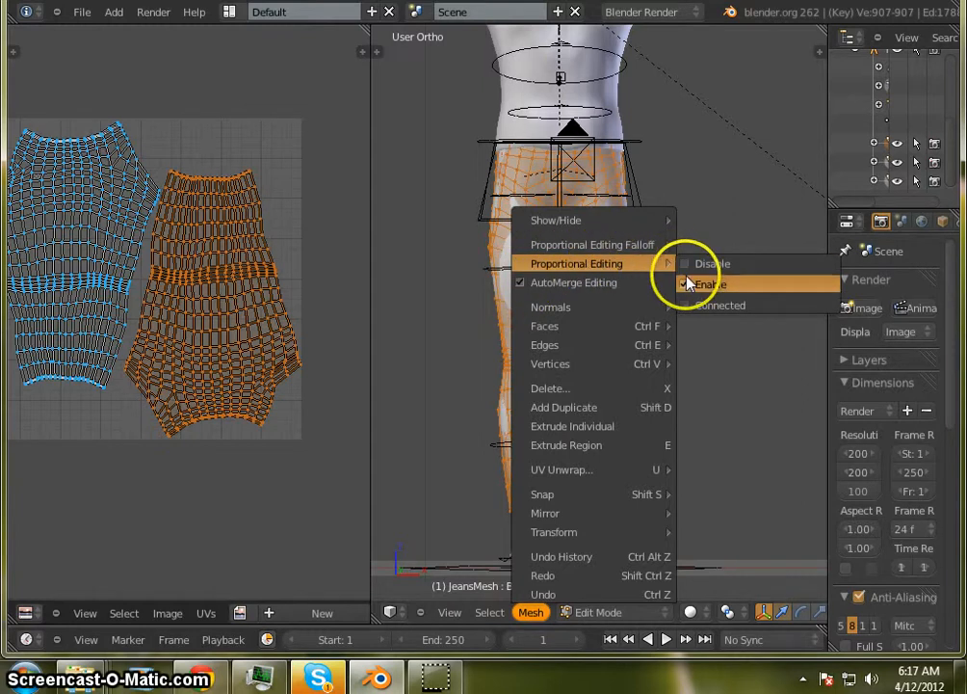
{"action": "left_click", "coordinate": [687, 263]}
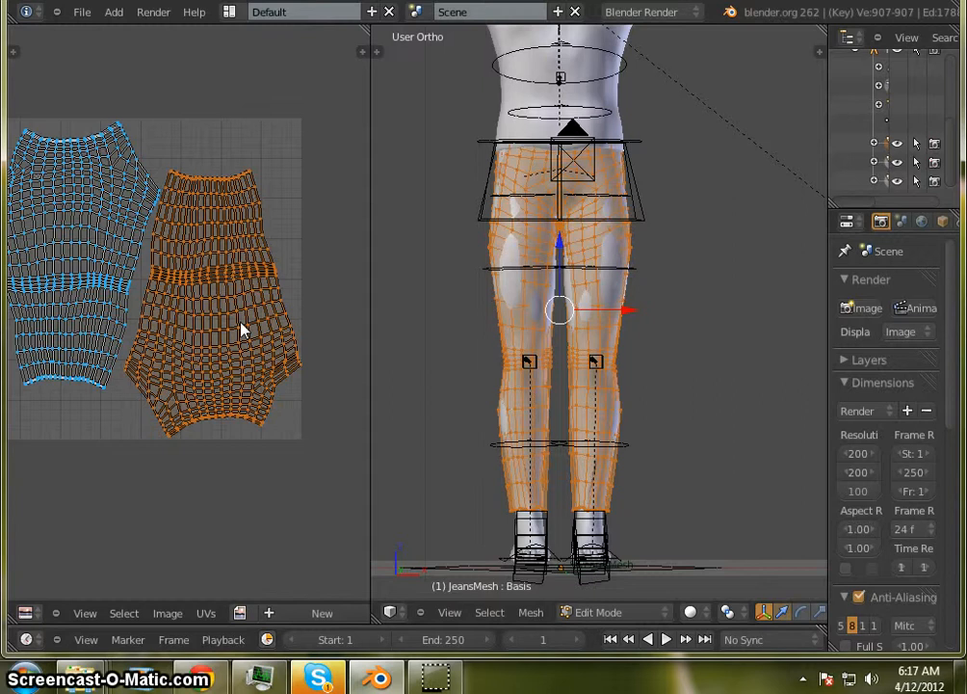
Rotate the selected upside-down UV island by about 180 degrees and move it level beside the other island without overlap.
{"action": "key", "text": "r"}
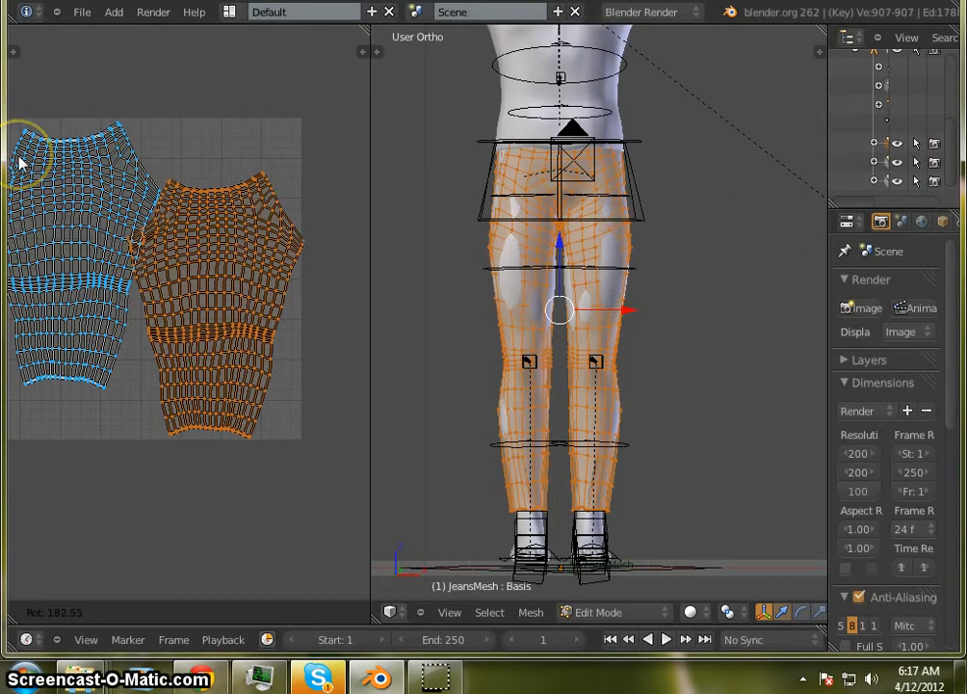
{"action": "left_click", "coordinate": [86, 195]}
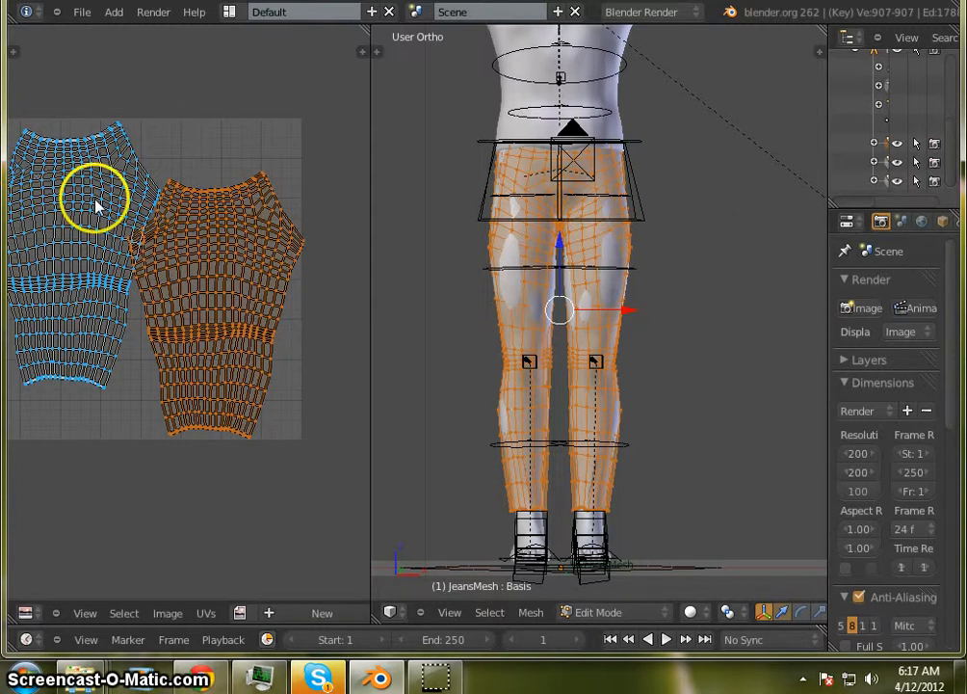
{"action": "key", "text": "g"}
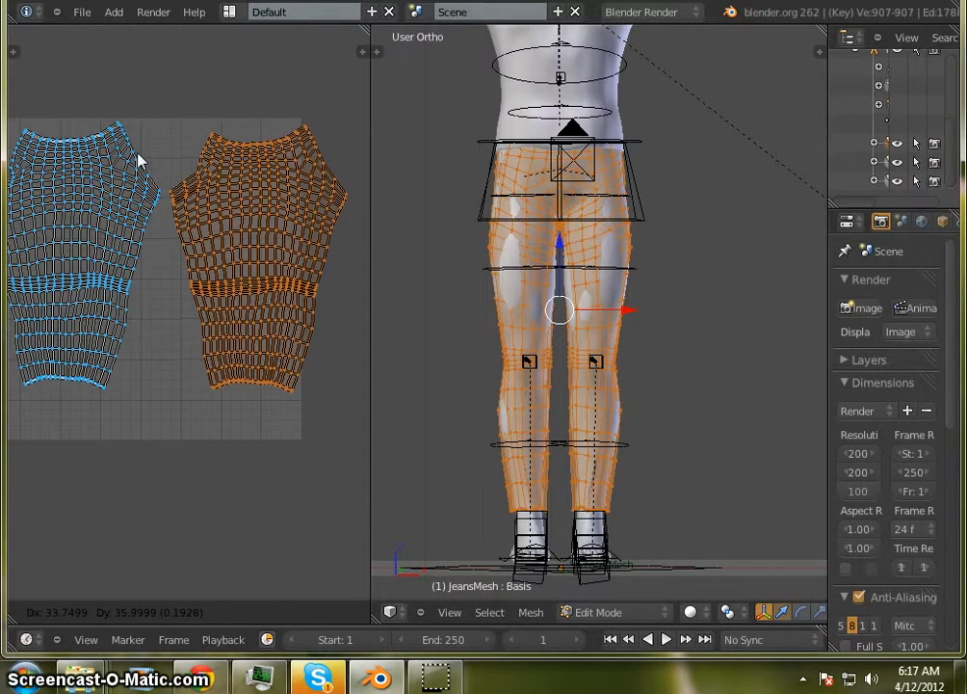
{"action": "left_click", "coordinate": [138, 161]}
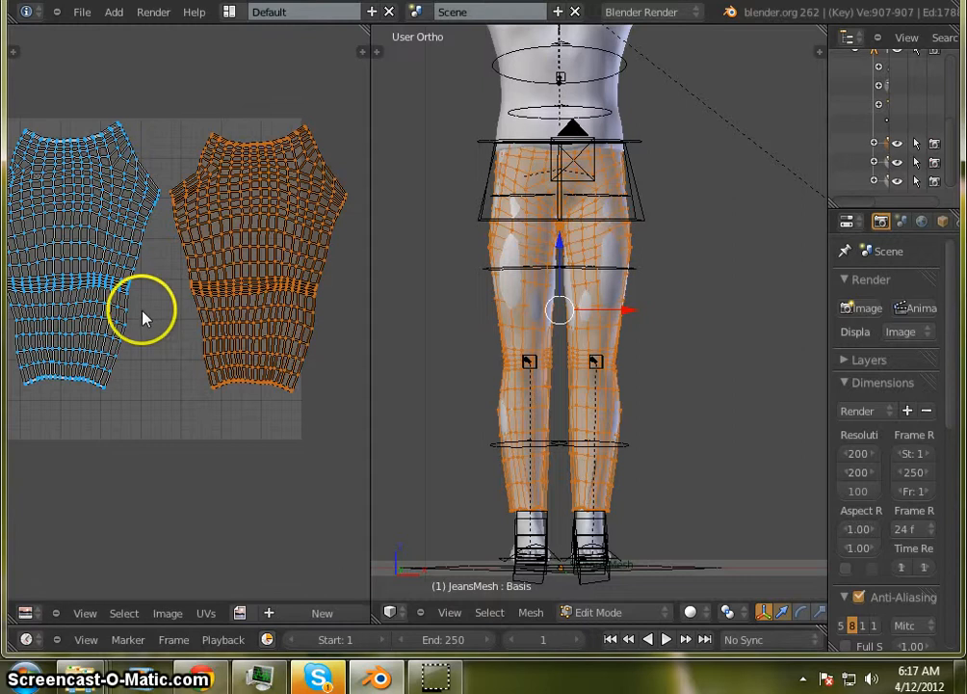
Widen the UV editor and open denimdark.png from the clothingtextures folder as the jeans' image.
{"action": "mouse_move", "coordinate": [149, 309]}
{"action": "middle_mouse_down"}
{"action": "mouse_move", "coordinate": [179, 307]}
{"action": "mouse_move", "coordinate": [198, 325]}
{"action": "mouse_move", "coordinate": [158, 322]}
{"action": "middle_mouse_up"}
{"action": "scroll", "coordinate": [165, 316], "scroll_direction": "down", "scroll_amount": 3}
{"action": "scroll", "coordinate": [143, 275], "scroll_direction": "up", "scroll_amount": 2}
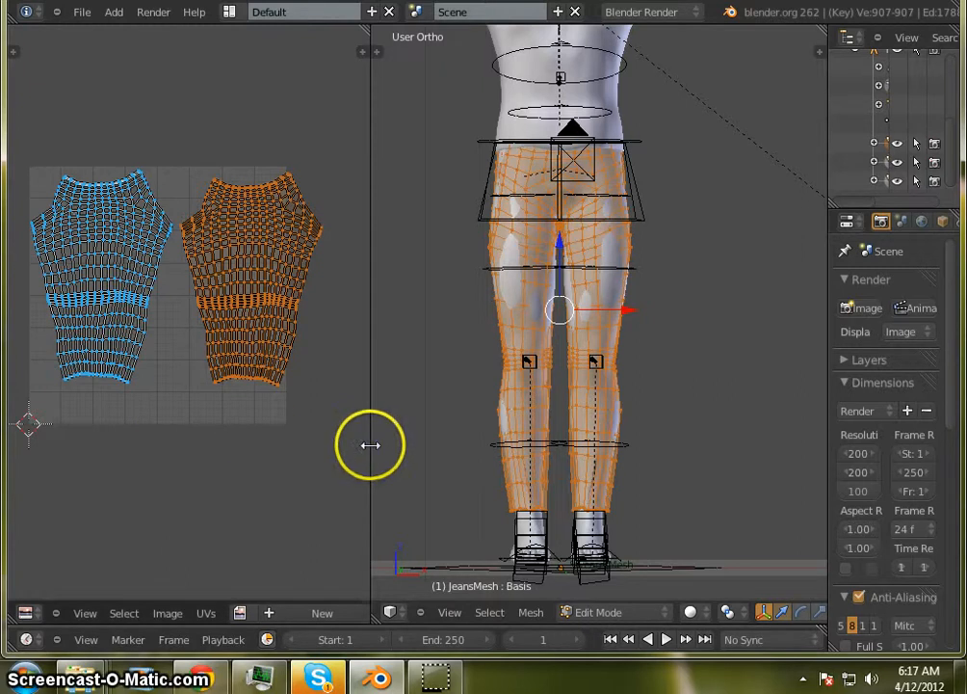
{"action": "left_click_drag", "start_coordinate": [369, 445], "coordinate": [485, 451]}
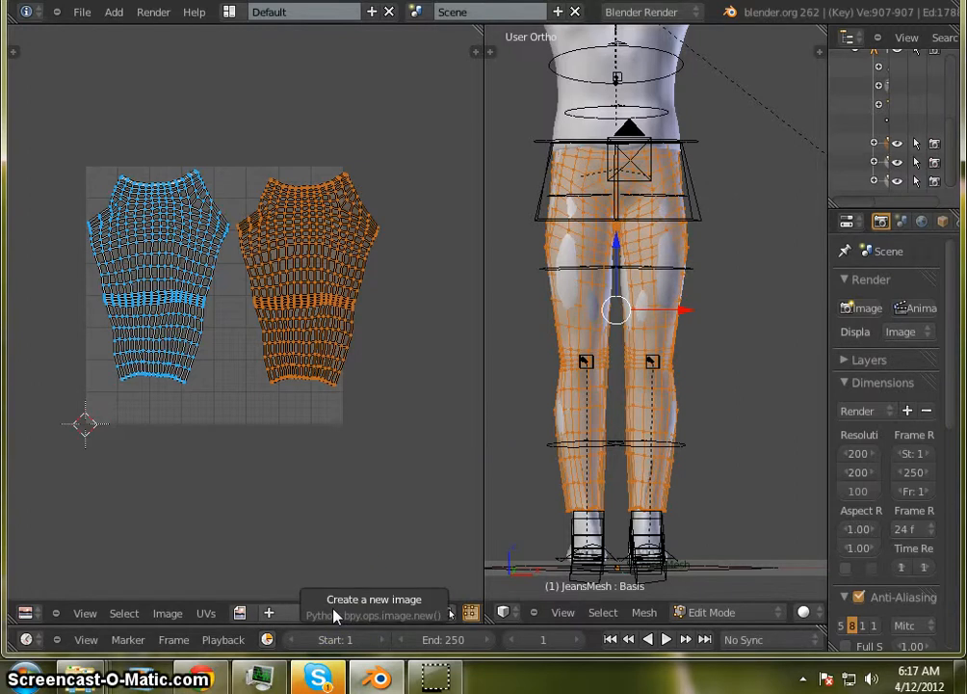
{"action": "left_click", "coordinate": [329, 505]}
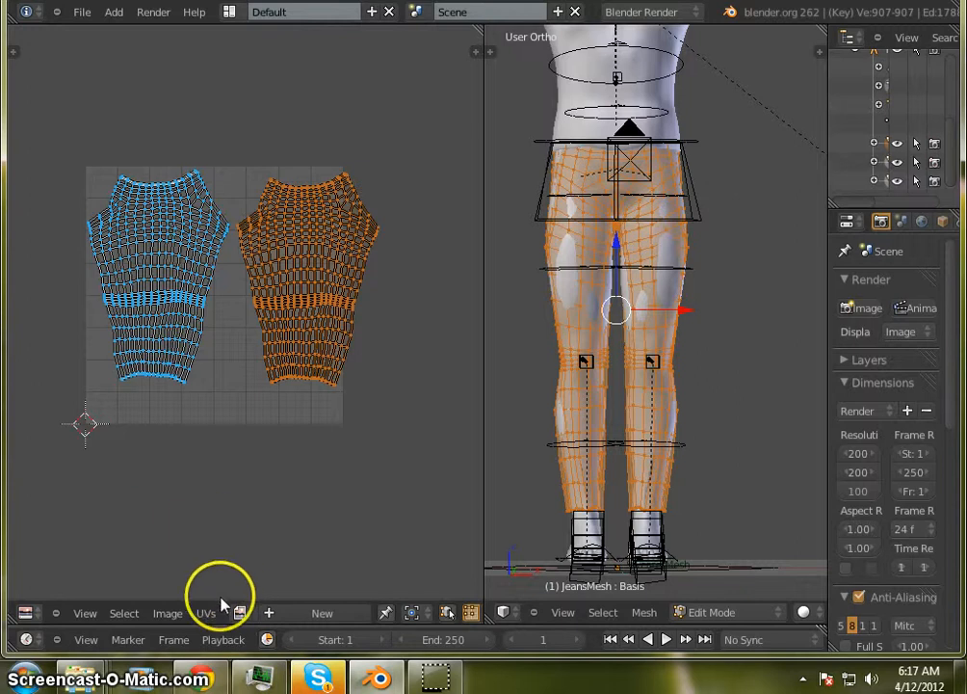
{"action": "left_click", "coordinate": [176, 615]}
{"action": "left_click", "coordinate": [189, 578]}
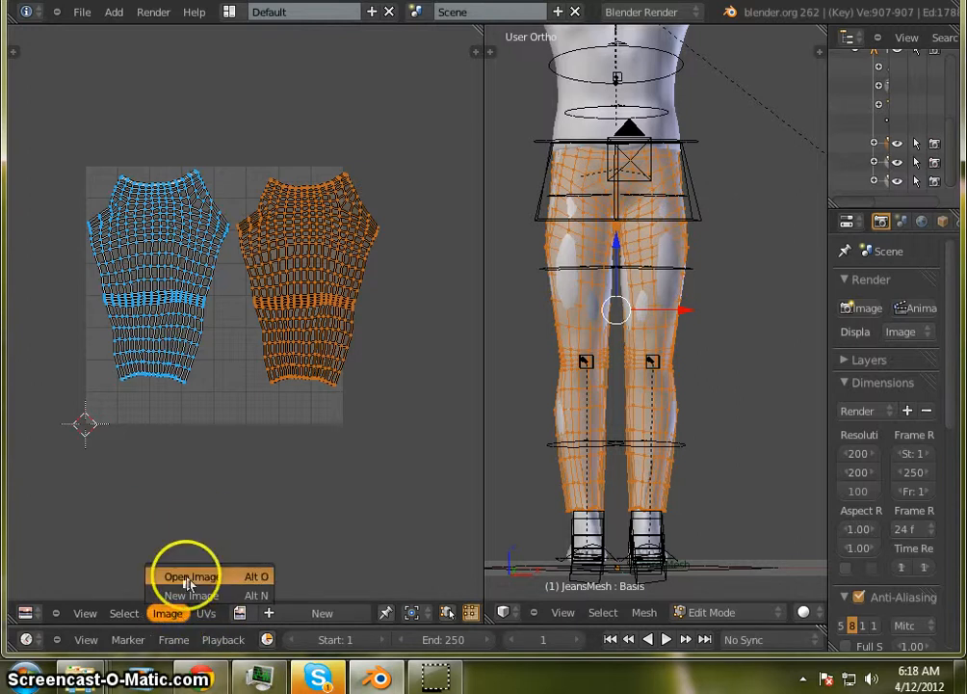
{"action": "left_click", "coordinate": [189, 578]}
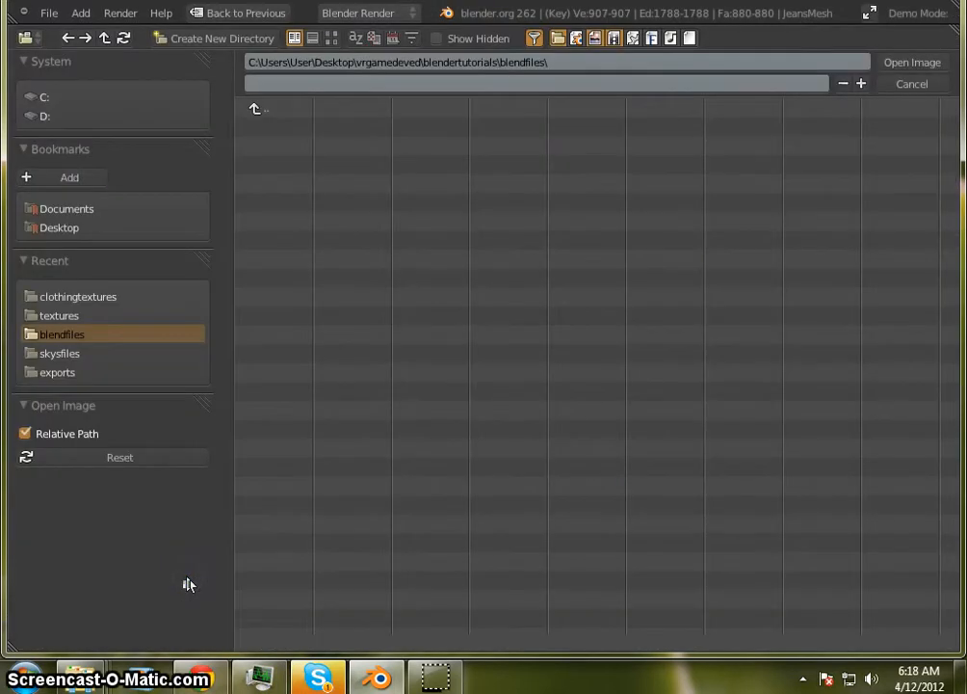
{"action": "left_click", "coordinate": [133, 296]}
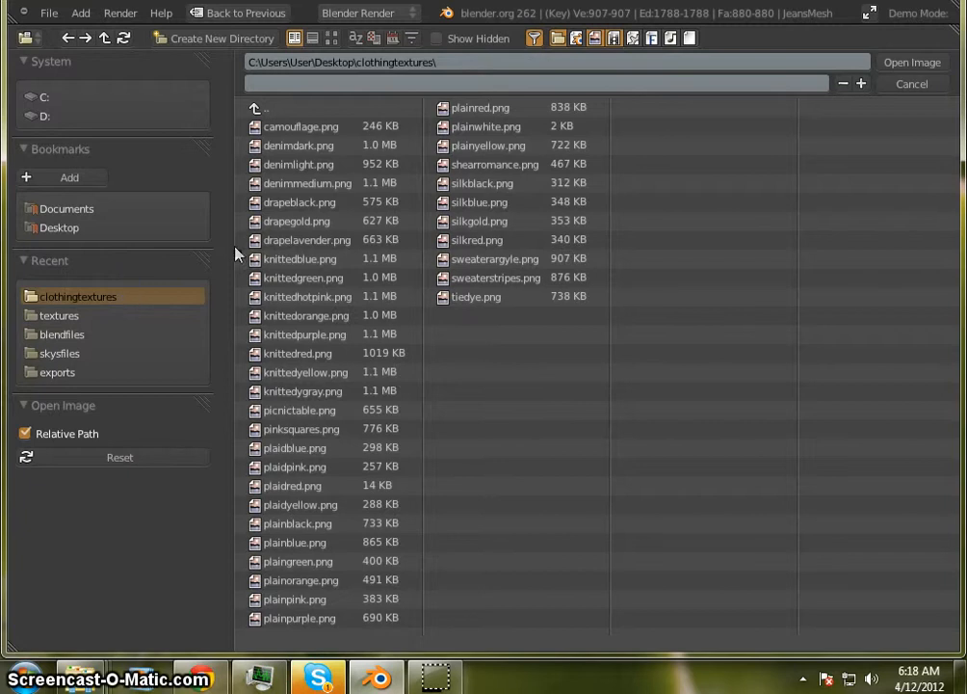
{"action": "double_click", "coordinate": [333, 145]}
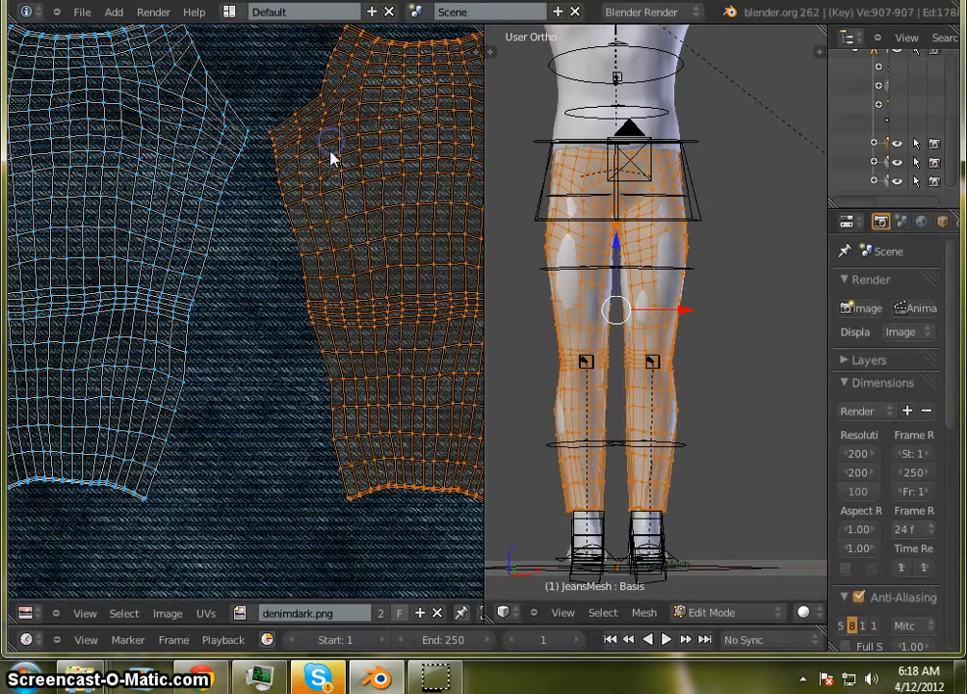
Enlarge the 3D viewport and switch it to textured shading to display the denim on the jeans.
{"action": "scroll", "coordinate": [237, 280], "scroll_direction": "down", "scroll_amount": 3}
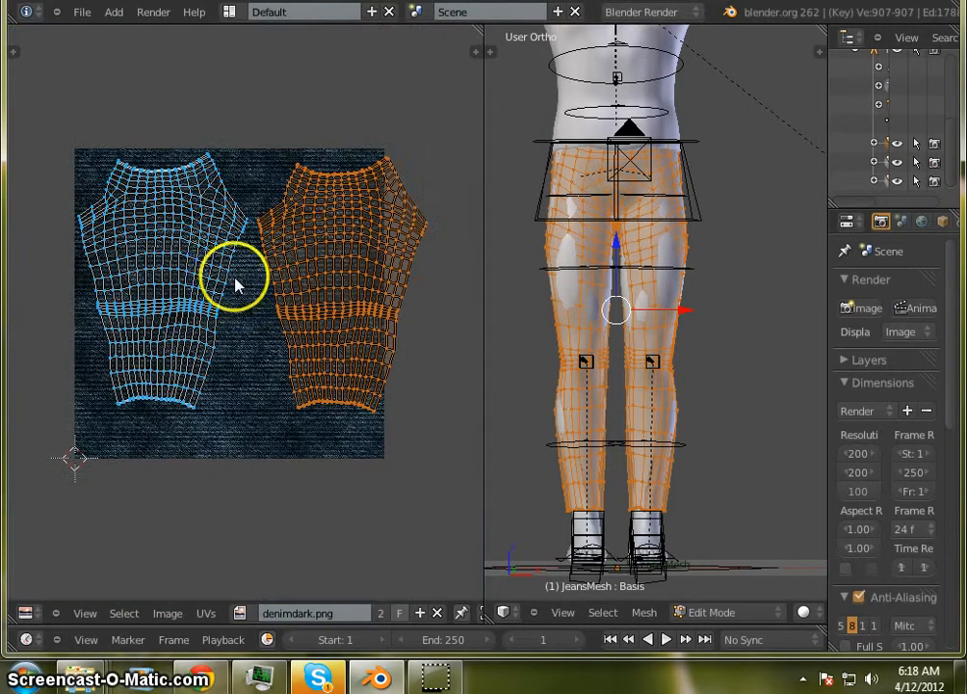
{"action": "scroll", "coordinate": [236, 282], "scroll_direction": "up", "scroll_amount": 2}
{"action": "scroll", "coordinate": [237, 286], "scroll_direction": "down", "scroll_amount": 1}
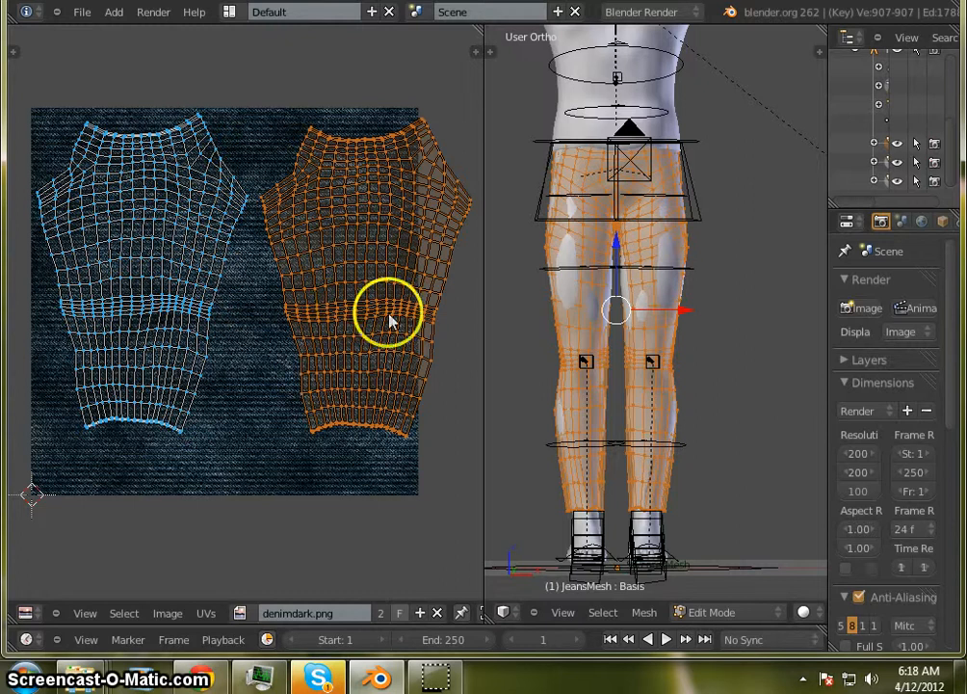
{"action": "left_click_drag", "start_coordinate": [485, 359], "coordinate": [346, 347]}
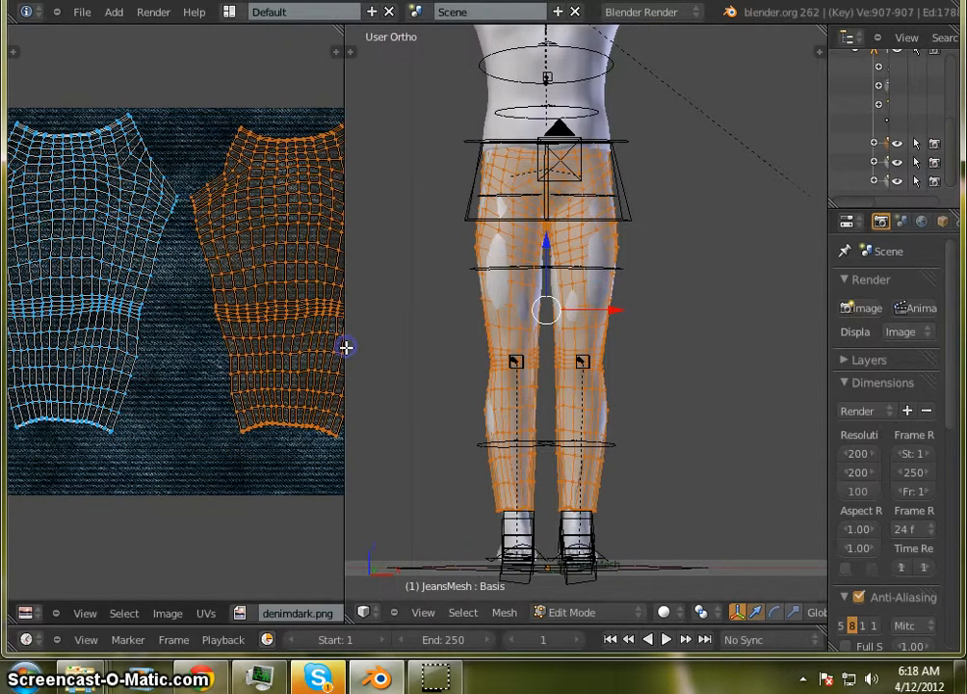
{"action": "left_click", "coordinate": [671, 613]}
{"action": "left_click", "coordinate": [687, 532]}
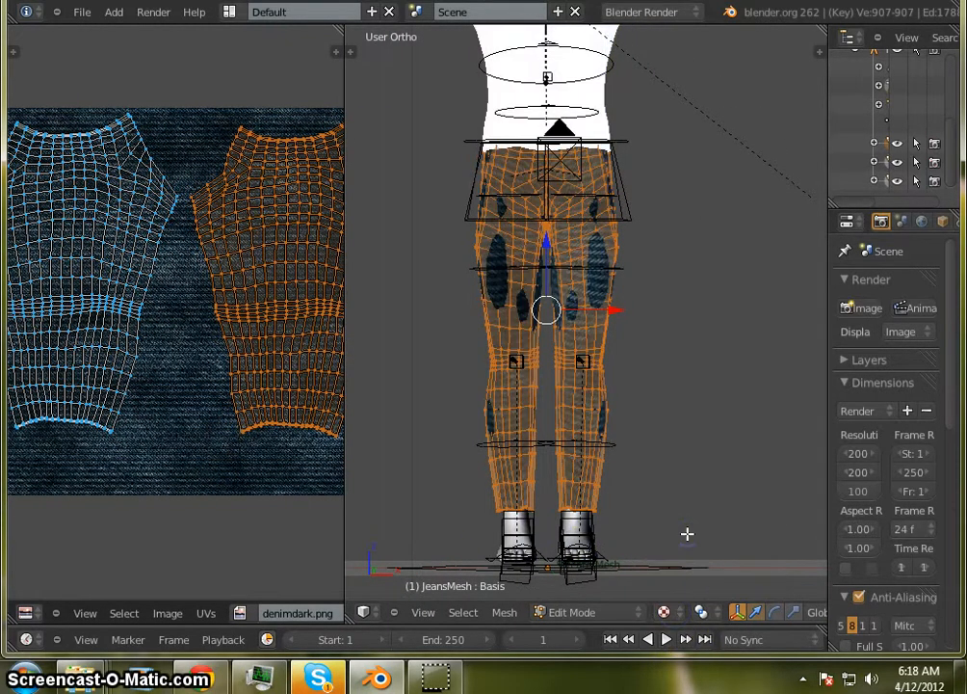
Examine the size and direction of the denim weave on the legs against the layout of the UV islands.
{"action": "scroll", "coordinate": [545, 254], "scroll_direction": "up", "scroll_amount": 5}
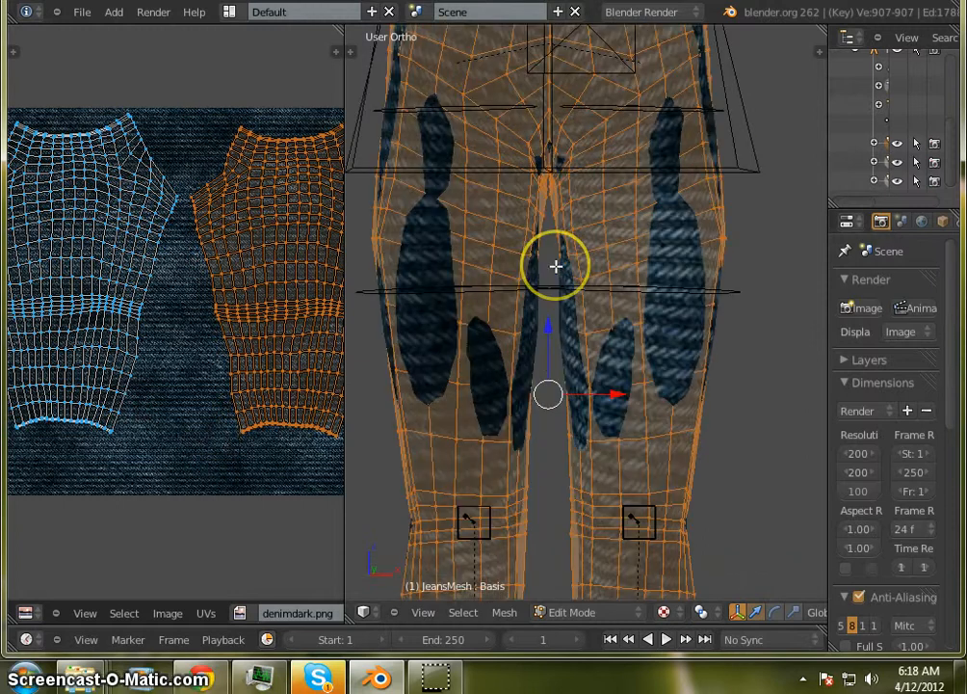
{"action": "scroll", "coordinate": [555, 271], "scroll_direction": "down", "scroll_amount": 3}
{"action": "scroll", "coordinate": [538, 328], "scroll_direction": "up", "scroll_amount": 3}
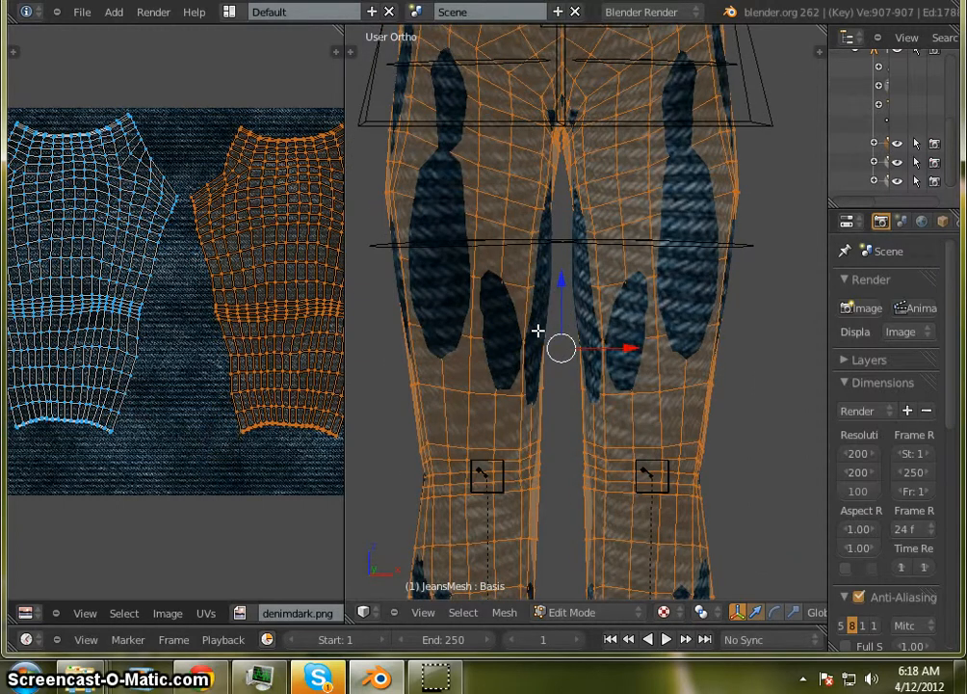
{"action": "scroll", "coordinate": [539, 330], "scroll_direction": "down", "scroll_amount": 2}
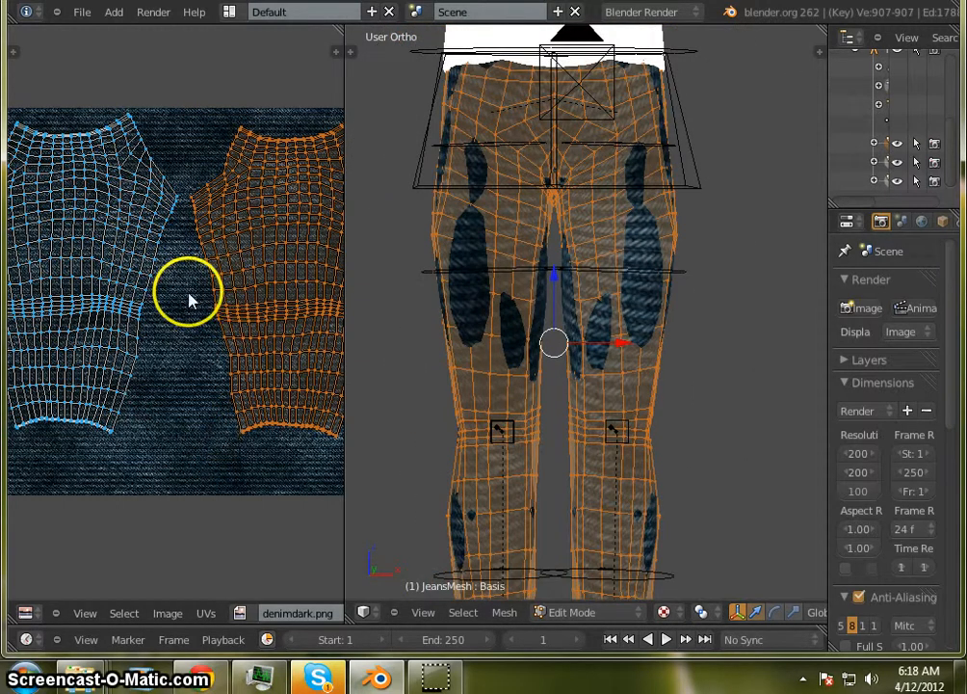
{"action": "scroll", "coordinate": [189, 300], "scroll_direction": "down", "scroll_amount": 2}
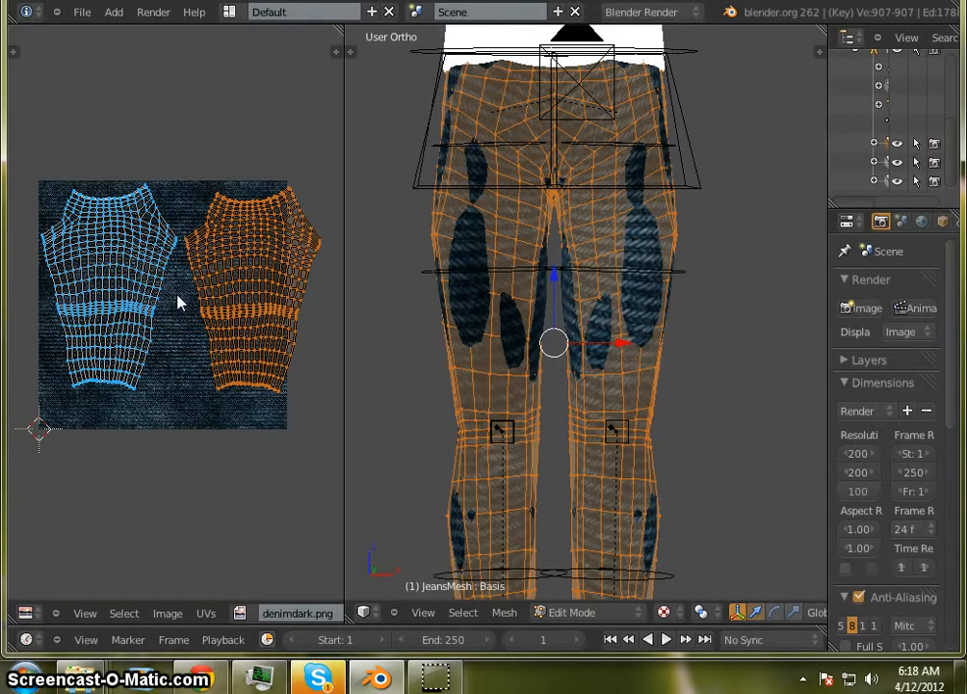
{"action": "scroll", "coordinate": [177, 301], "scroll_direction": "down", "scroll_amount": 1}
{"action": "scroll", "coordinate": [180, 302], "scroll_direction": "up", "scroll_amount": 2}
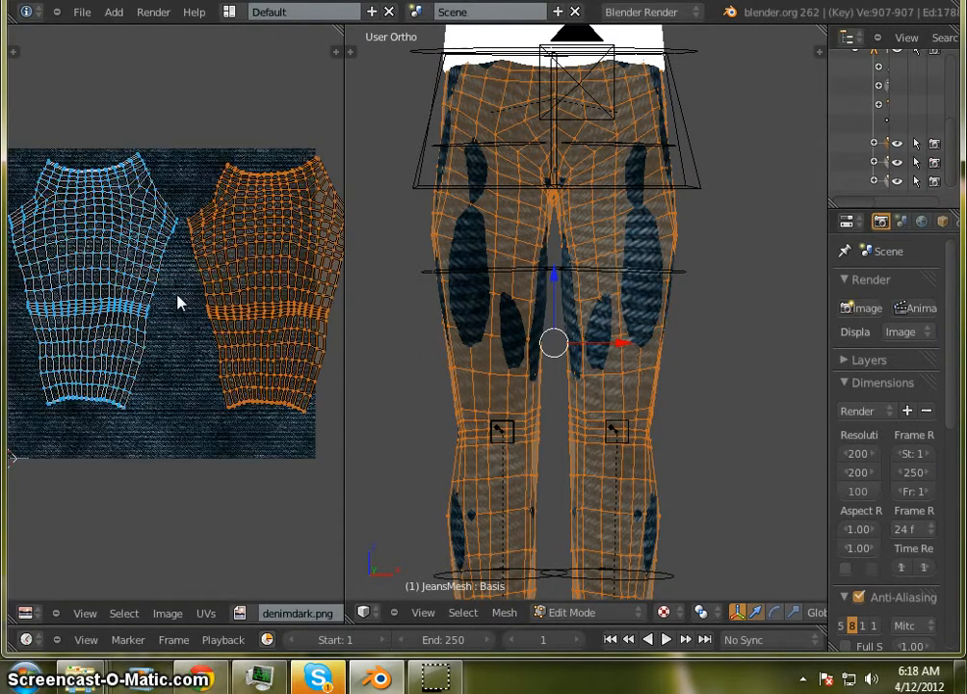
{"action": "scroll", "coordinate": [180, 302], "scroll_direction": "down", "scroll_amount": 1}
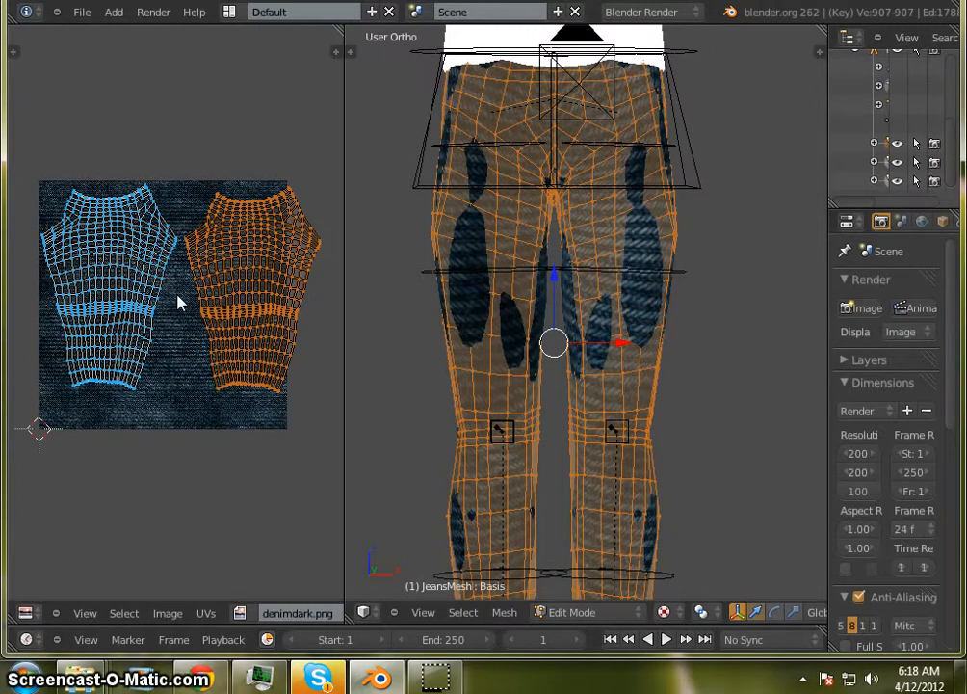
{"action": "scroll", "coordinate": [574, 266], "scroll_direction": "down", "scroll_amount": 3}
{"action": "scroll", "coordinate": [562, 289], "scroll_direction": "up", "scroll_amount": 2}
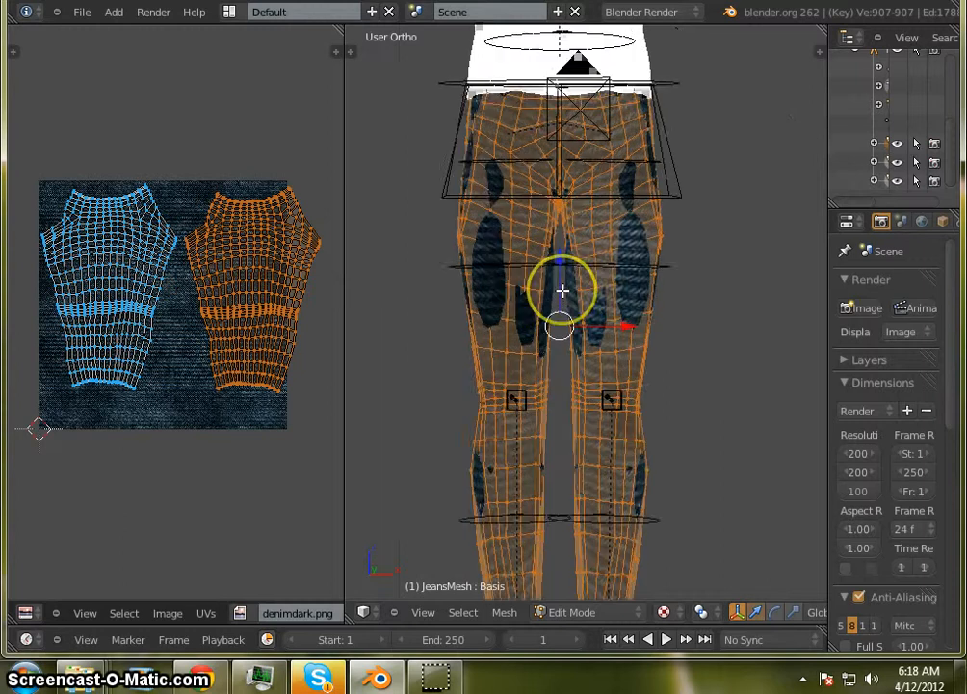
{"action": "scroll", "coordinate": [561, 289], "scroll_direction": "up", "scroll_amount": 4}
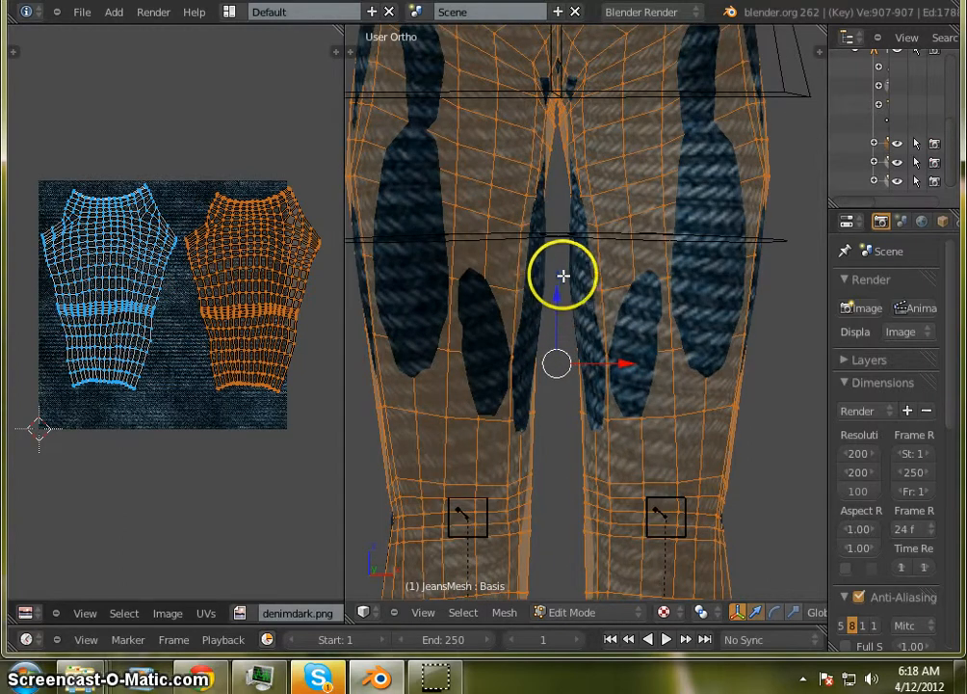
{"action": "mouse_move", "coordinate": [557, 83]}
{"action": "middle_mouse_down"}
{"action": "mouse_move", "coordinate": [553, 188]}
{"action": "mouse_move", "coordinate": [570, 134]}
{"action": "mouse_move", "coordinate": [555, 61]}
{"action": "mouse_move", "coordinate": [156, 87]}
{"action": "mouse_move", "coordinate": [115, 80]}
{"action": "mouse_move", "coordinate": [544, 115]}
{"action": "mouse_move", "coordinate": [552, 83]}
{"action": "middle_mouse_up"}
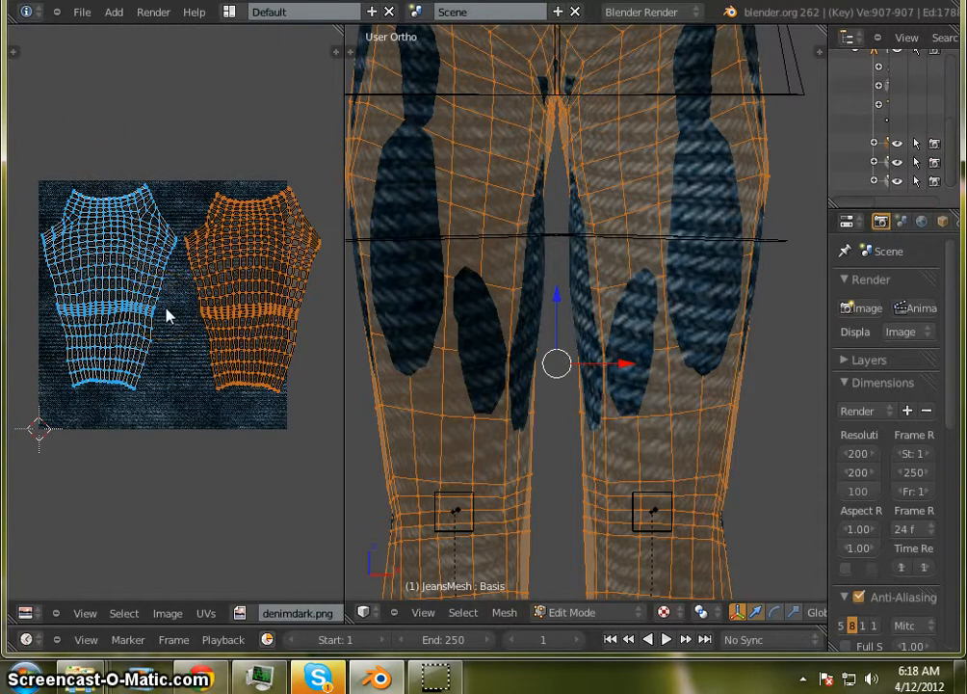
Select all UVs of both jeans islands and scale them up by a factor of about 2.62.
{"action": "right_click", "coordinate": [180, 478]}
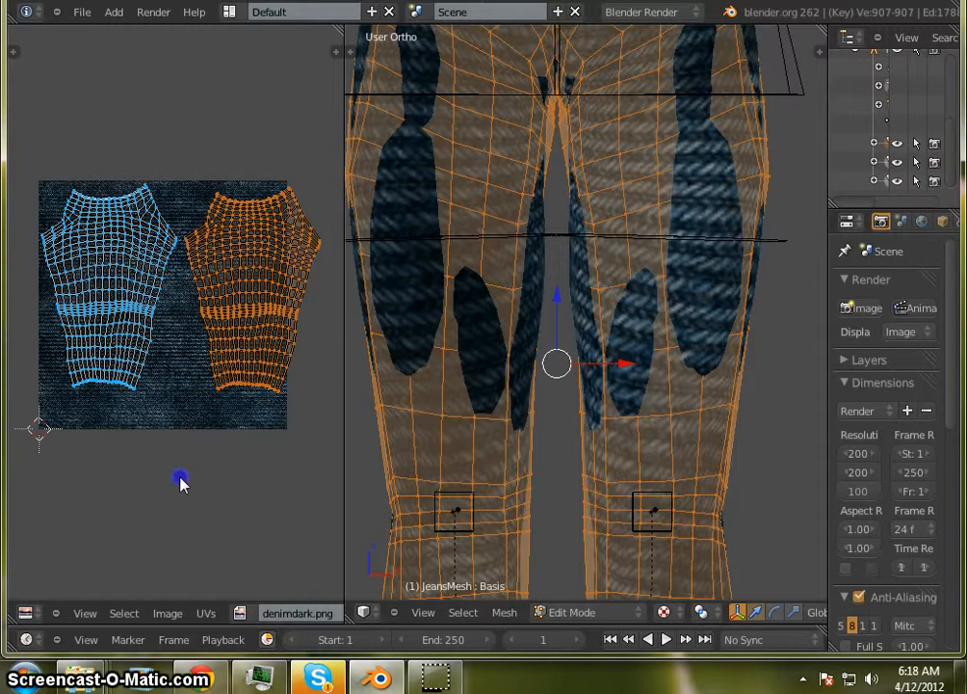
{"action": "left_click", "coordinate": [212, 72]}
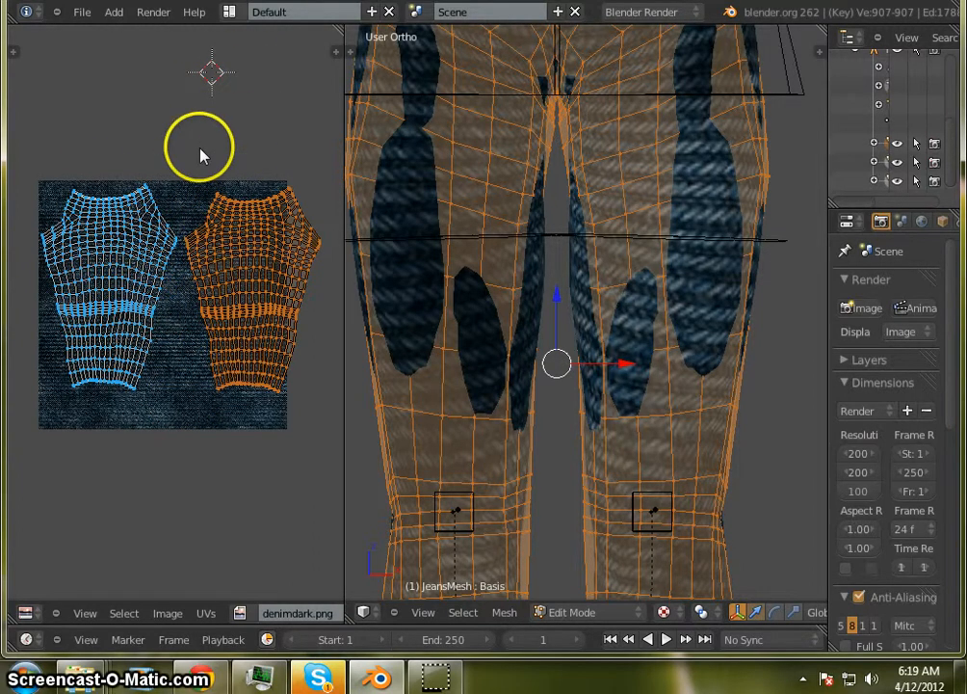
{"action": "key", "text": "a"}
{"action": "key", "text": "a"}
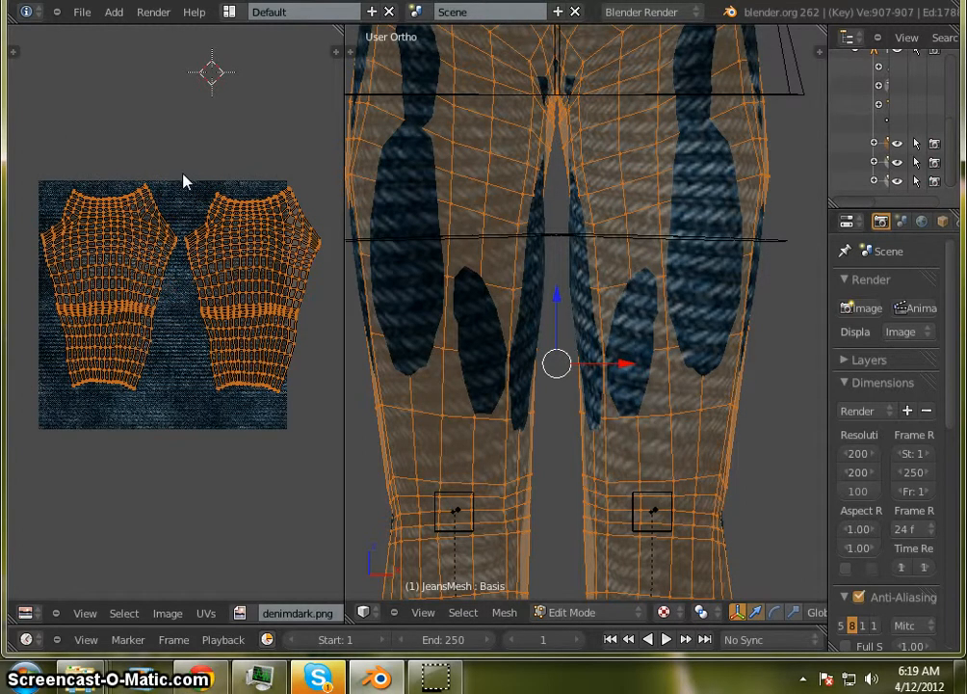
{"action": "key", "text": "s"}
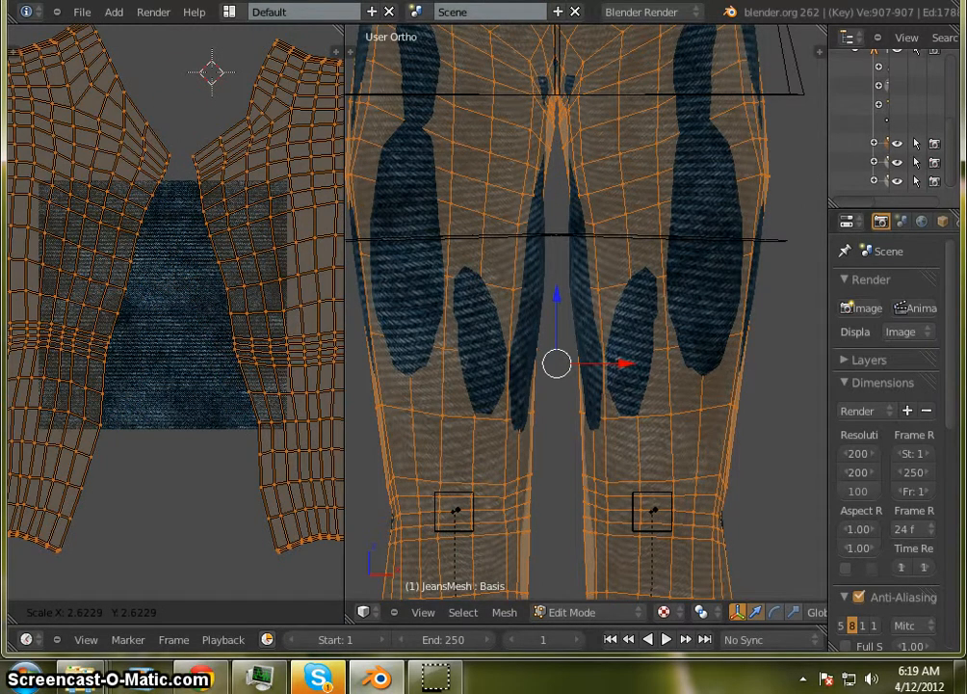
{"action": "key", "text": "Return"}
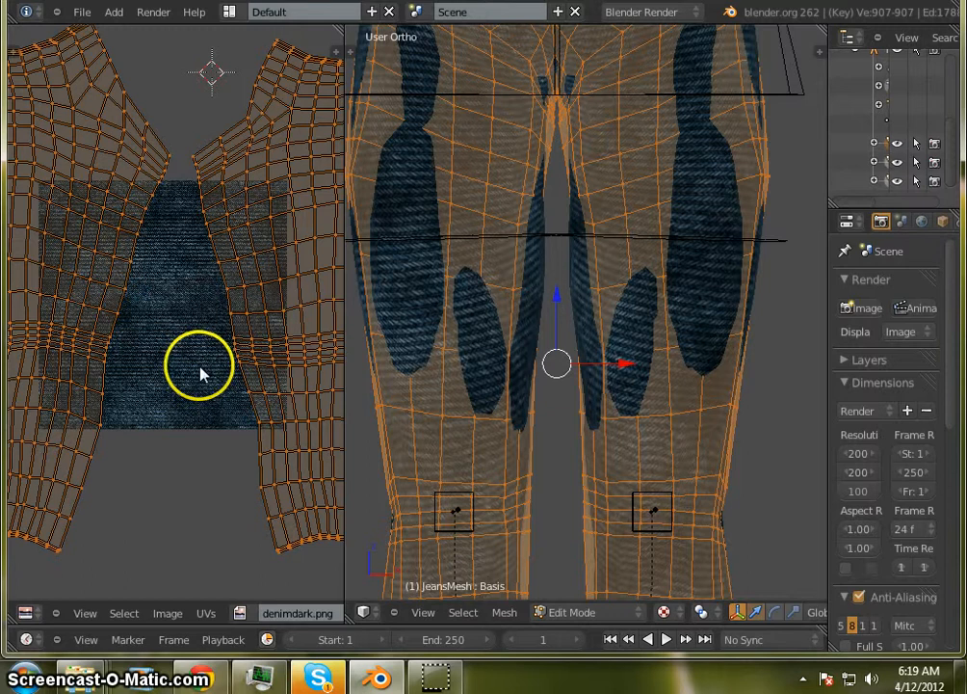
Scale all the jeans' UVs up again by about 2.85 to make the denim weave finer.
{"action": "key", "text": "s"}
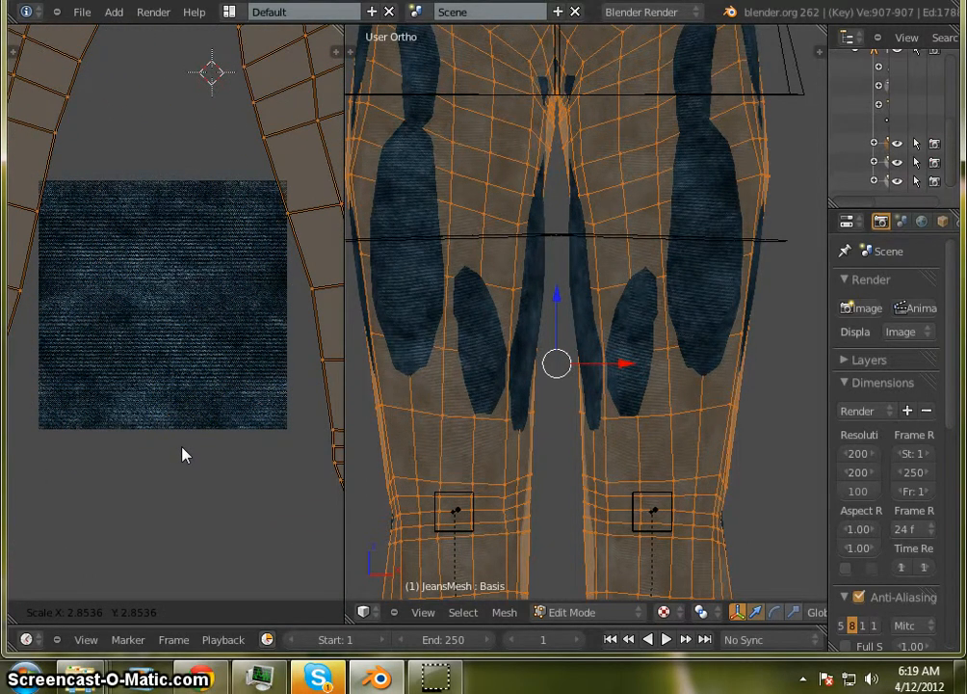
{"action": "left_click", "coordinate": [182, 447]}
{"action": "scroll", "coordinate": [615, 265], "scroll_direction": "down", "scroll_amount": 4}
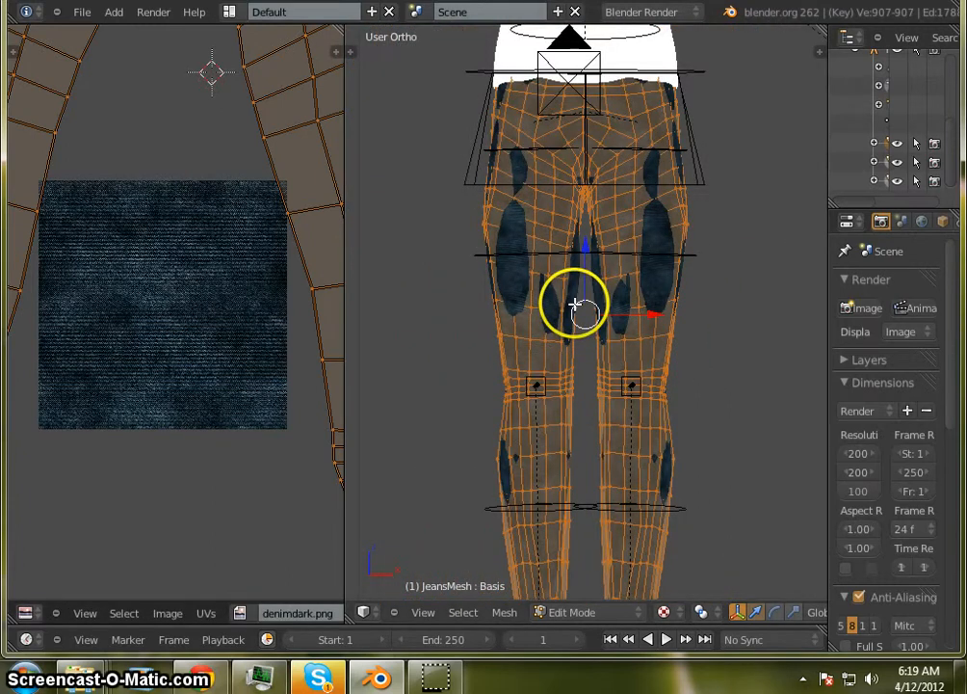
Render the scene as a still image and bring the jeans into close view.
{"action": "scroll", "coordinate": [667, 244], "scroll_direction": "up", "scroll_amount": 4}
{"action": "scroll", "coordinate": [492, 340], "scroll_direction": "down", "scroll_amount": 3}
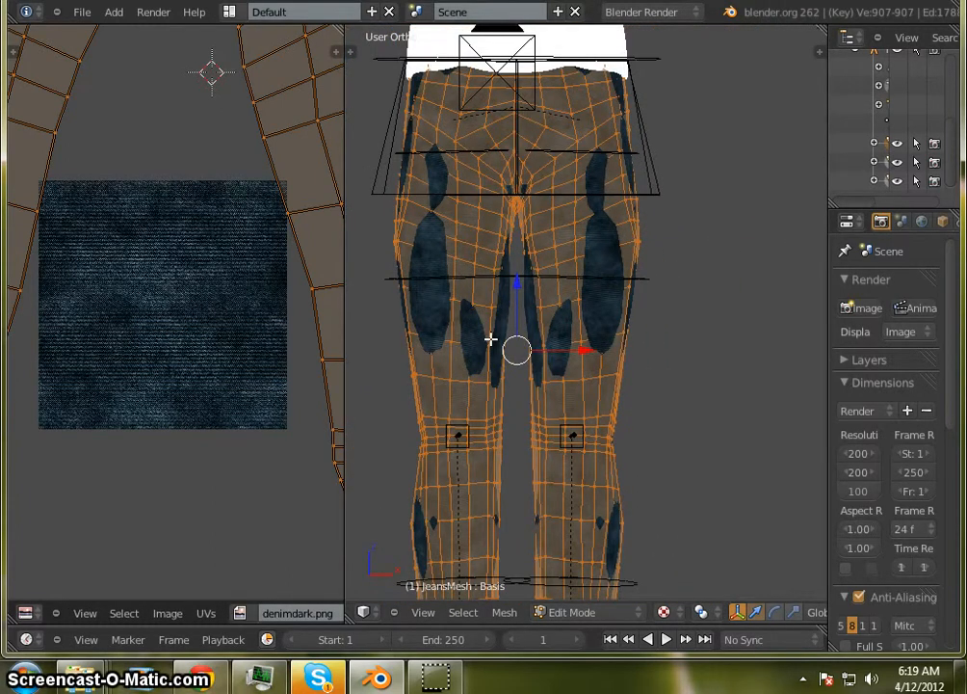
{"action": "scroll", "coordinate": [490, 339], "scroll_direction": "down", "scroll_amount": 2}
{"action": "scroll", "coordinate": [490, 340], "scroll_direction": "up", "scroll_amount": 1}
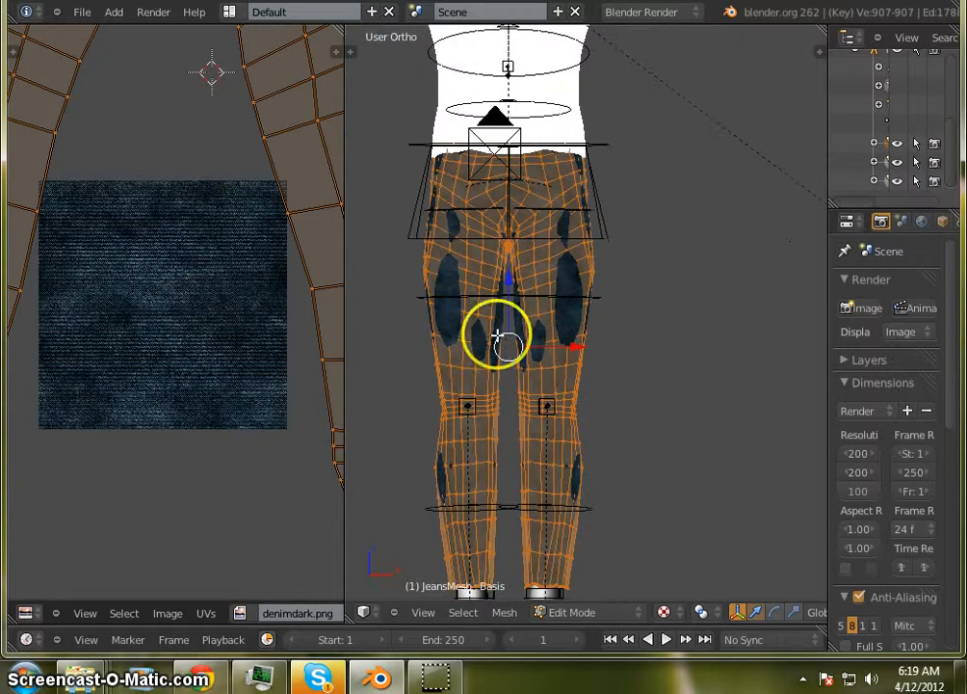
{"action": "left_click", "coordinate": [872, 312]}
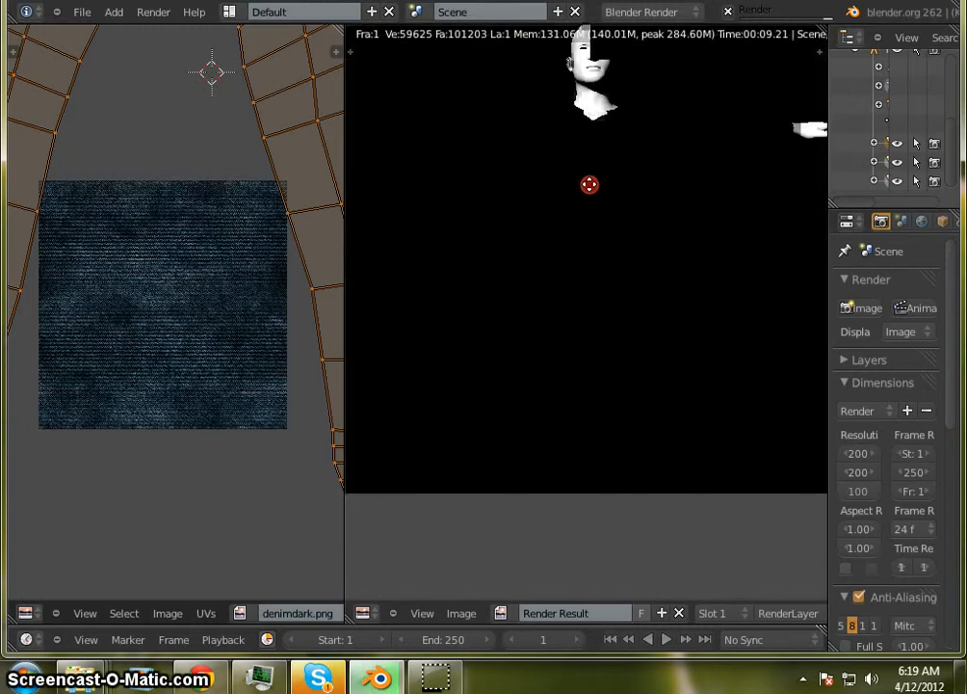
{"action": "scroll", "coordinate": [564, 267], "scroll_direction": "up", "scroll_amount": 5}
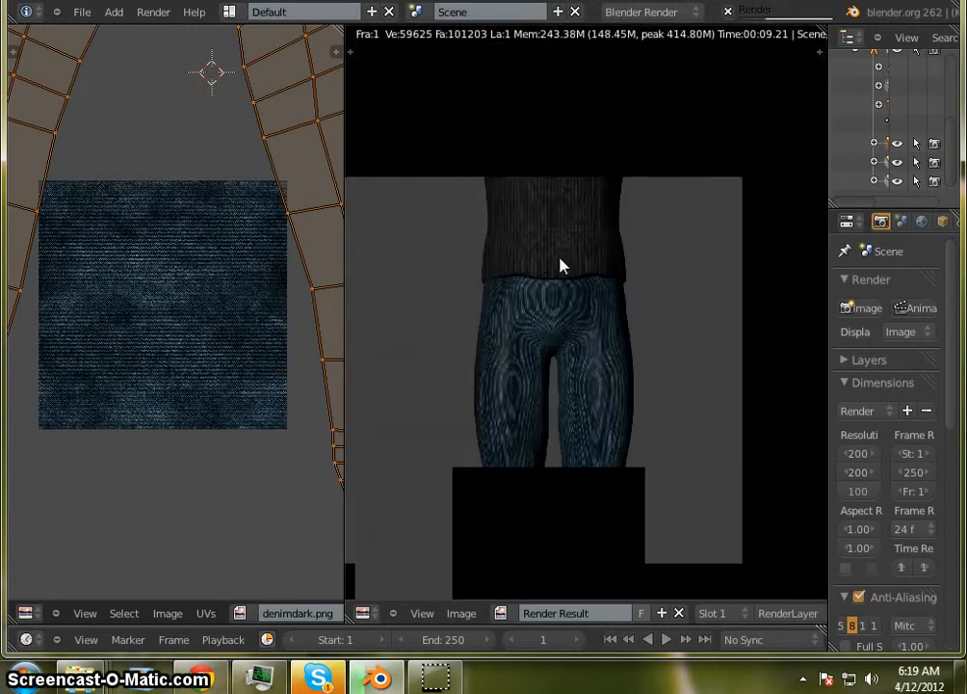
{"action": "middle_click_drag", "start_coordinate": [549, 283], "coordinate": [609, 115]}
{"action": "scroll", "coordinate": [588, 160], "scroll_direction": "down", "scroll_amount": 3}
{"action": "scroll", "coordinate": [593, 248], "scroll_direction": "up", "scroll_amount": 4}
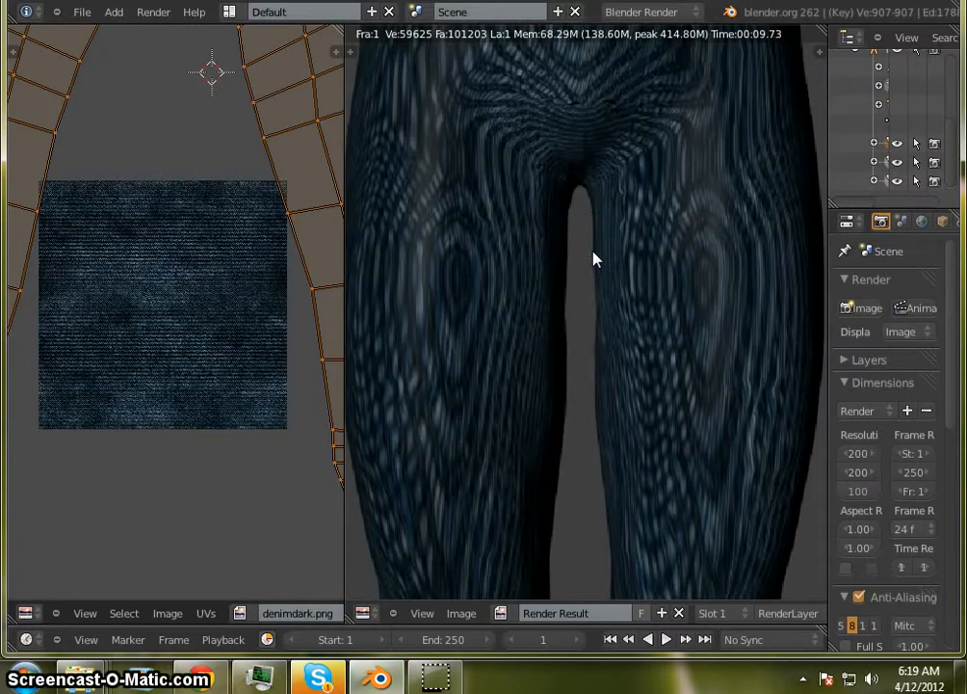
Examine the denim weave on the rendered jeans, both close up on the thighs and across the full legs.
{"action": "scroll", "coordinate": [593, 258], "scroll_direction": "down", "scroll_amount": 3}
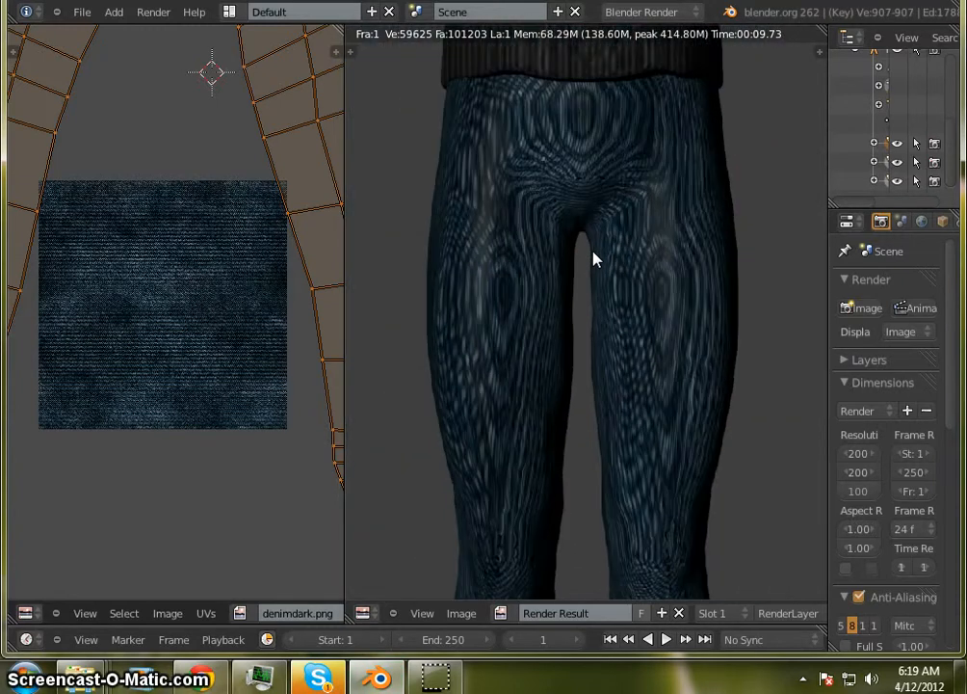
{"action": "scroll", "coordinate": [614, 198], "scroll_direction": "up", "scroll_amount": 4}
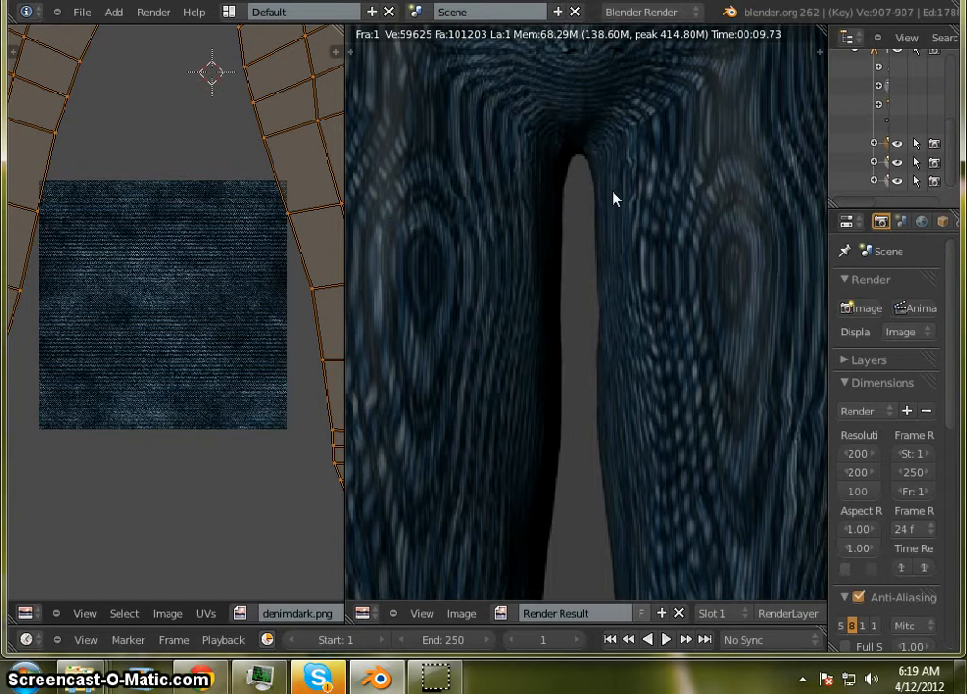
{"action": "scroll", "coordinate": [614, 198], "scroll_direction": "down", "scroll_amount": 3}
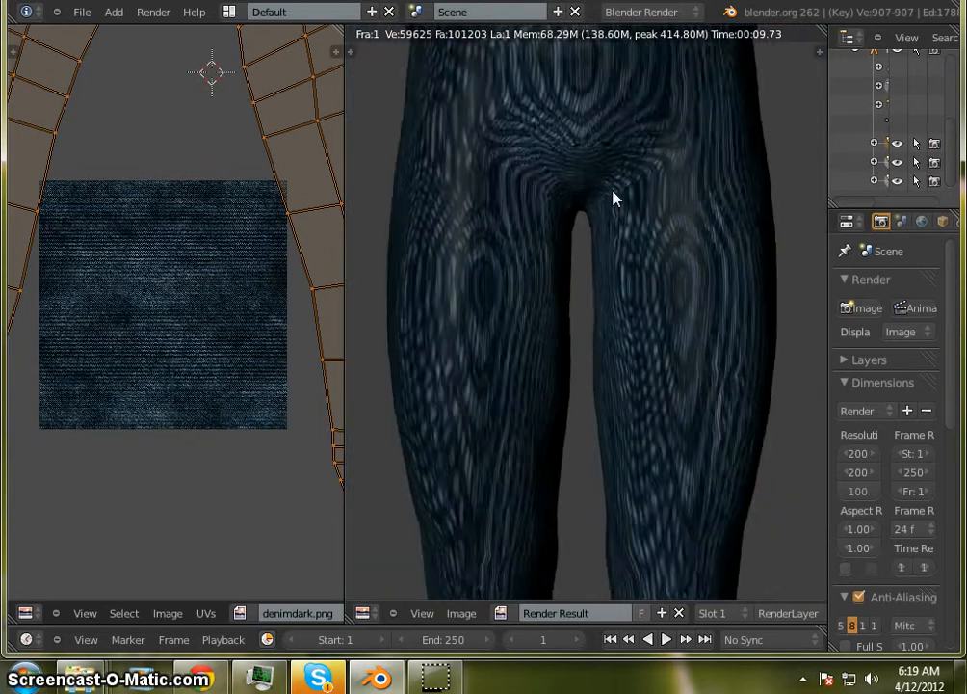
{"action": "scroll", "coordinate": [613, 198], "scroll_direction": "down", "scroll_amount": 3}
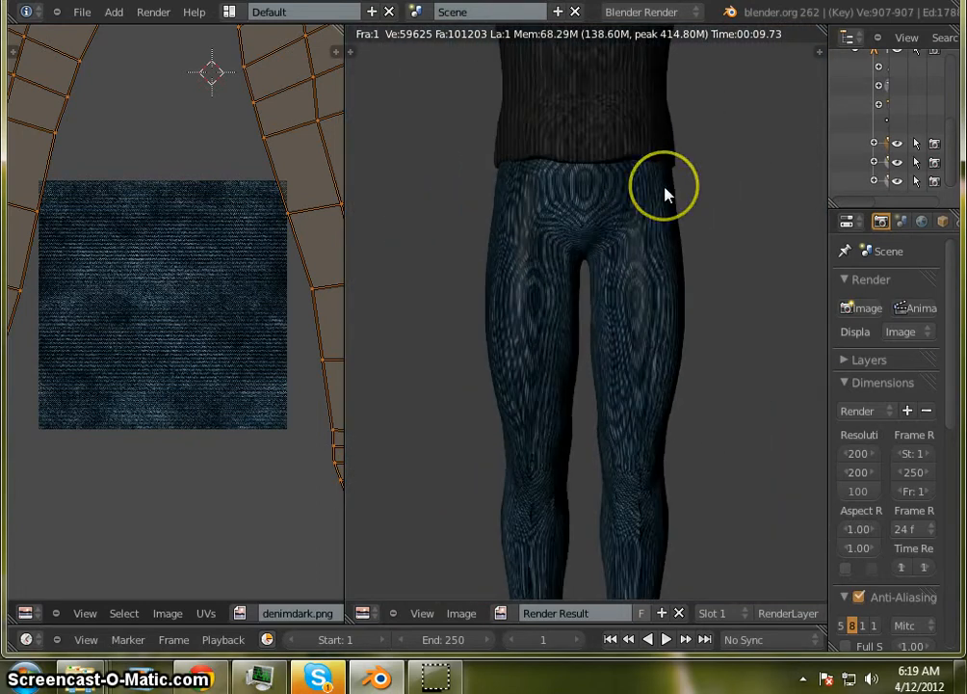
{"action": "scroll", "coordinate": [663, 195], "scroll_direction": "up", "scroll_amount": 3}
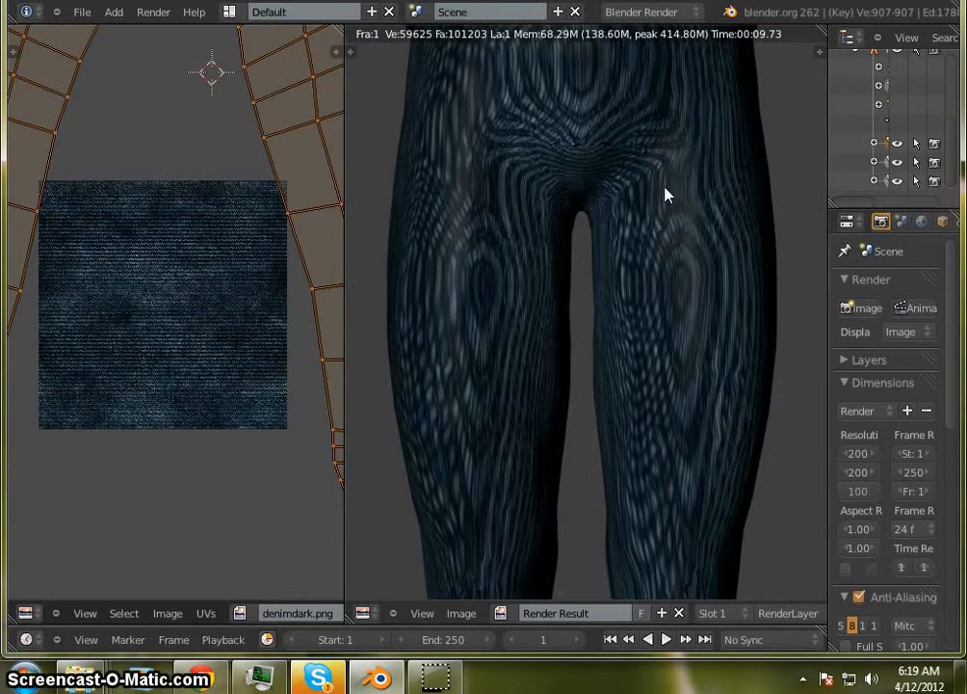
{"action": "scroll", "coordinate": [665, 194], "scroll_direction": "down", "scroll_amount": 2}
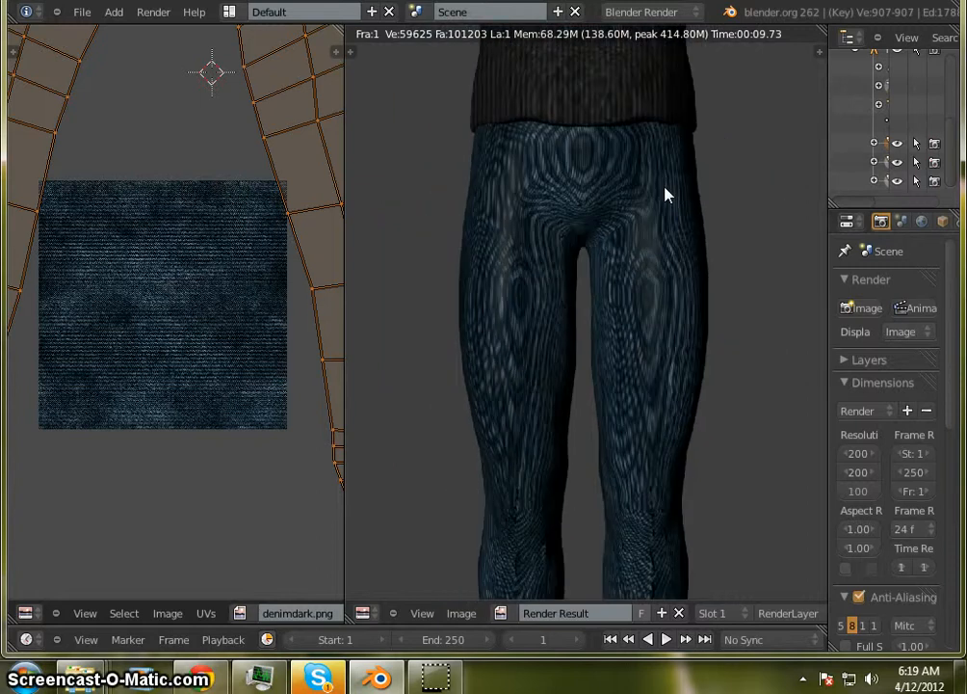
{"action": "scroll", "coordinate": [655, 251], "scroll_direction": "down", "scroll_amount": 2}
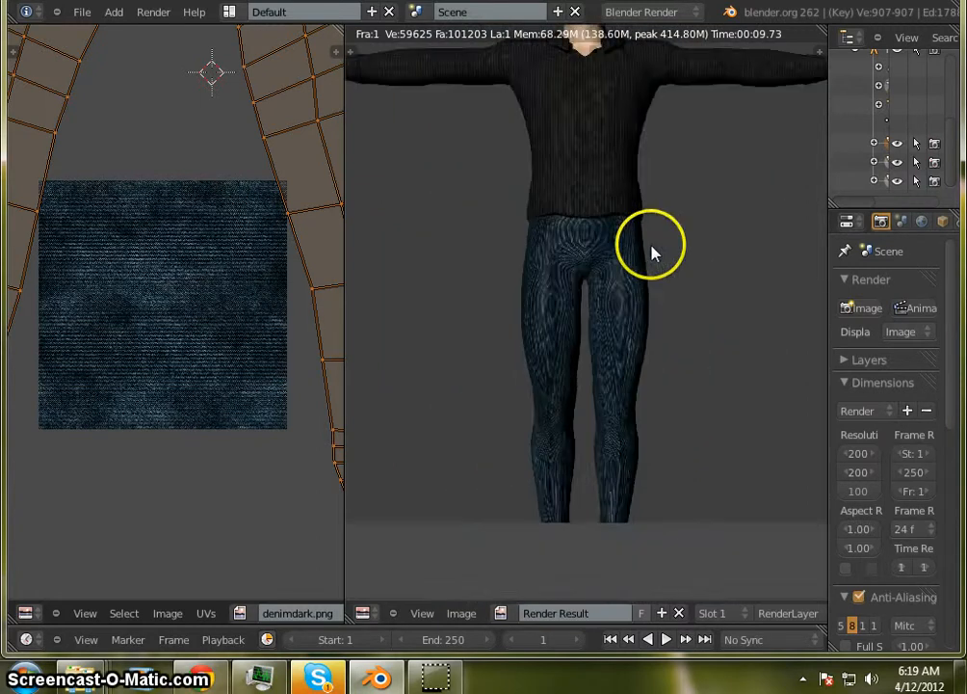
{"action": "scroll", "coordinate": [648, 283], "scroll_direction": "up", "scroll_amount": 6}
{"action": "scroll", "coordinate": [651, 297], "scroll_direction": "down", "scroll_amount": 4}
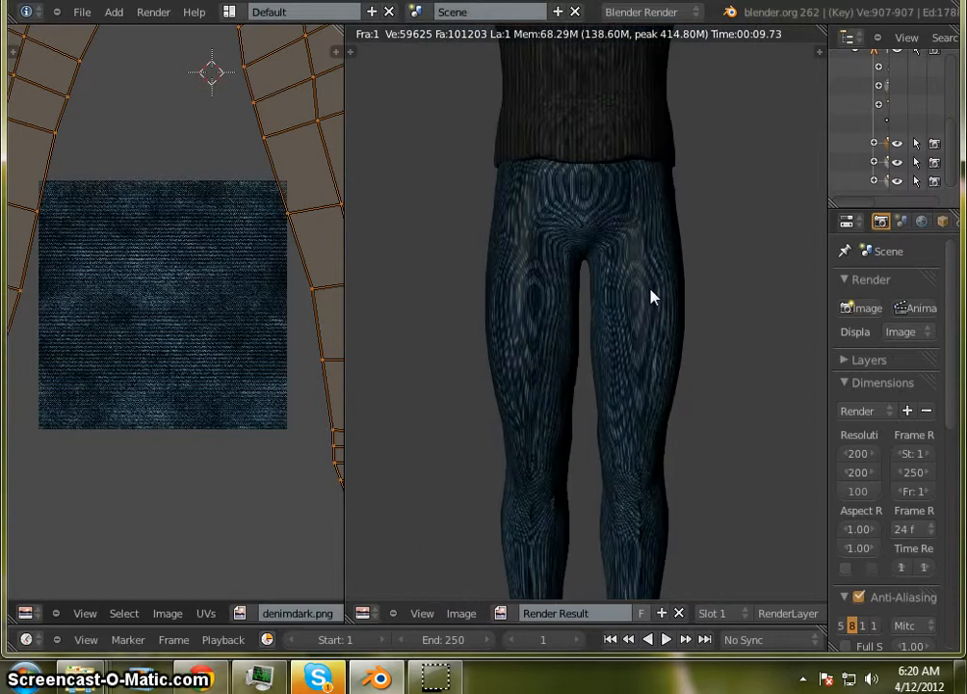
{"action": "scroll", "coordinate": [644, 306], "scroll_direction": "down", "scroll_amount": 2}
{"action": "scroll", "coordinate": [607, 327], "scroll_direction": "up", "scroll_amount": 4}
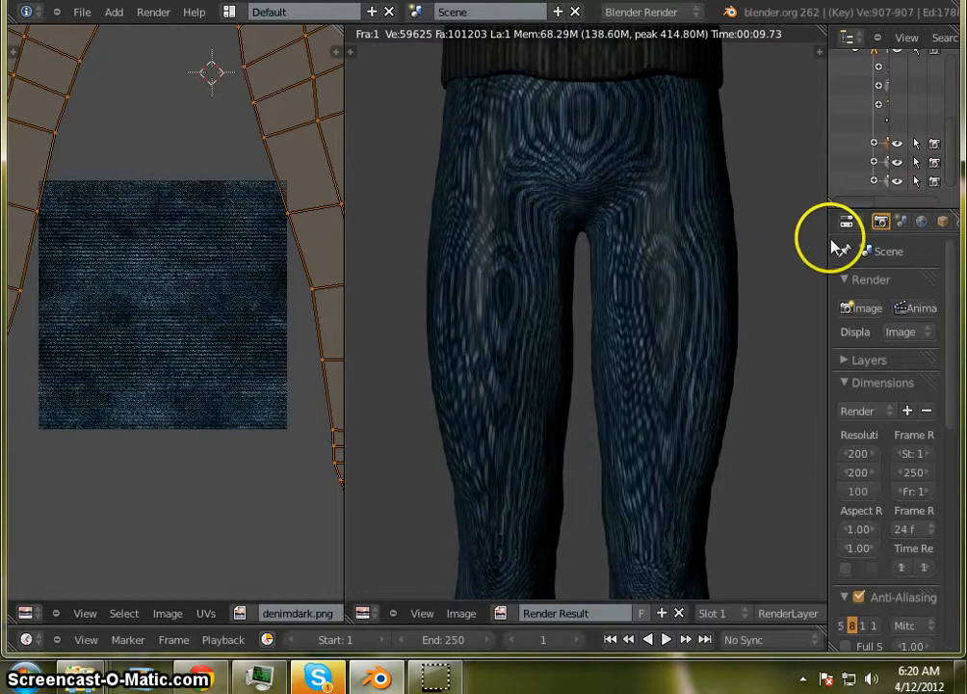
Widen the properties area and review the jeans mesh's vertex groups, shape keys and UV maps.
{"action": "left_click_drag", "start_coordinate": [828, 239], "coordinate": [591, 231]}
{"action": "left_click", "coordinate": [768, 222]}
{"action": "scroll", "coordinate": [833, 405], "scroll_direction": "down", "scroll_amount": 2}
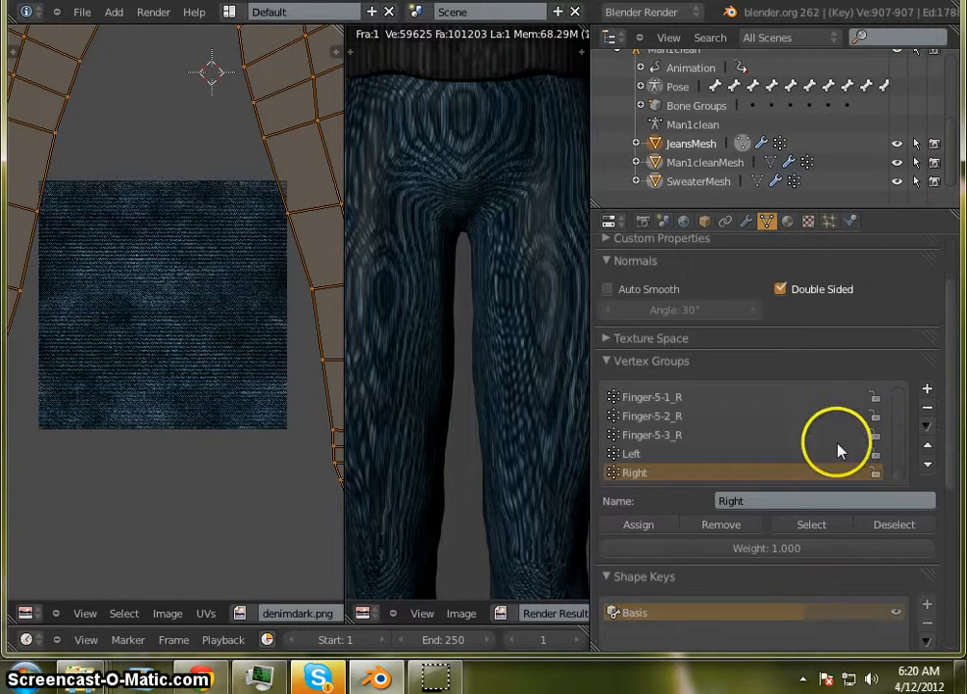
{"action": "scroll", "coordinate": [809, 588], "scroll_direction": "down", "scroll_amount": 5}
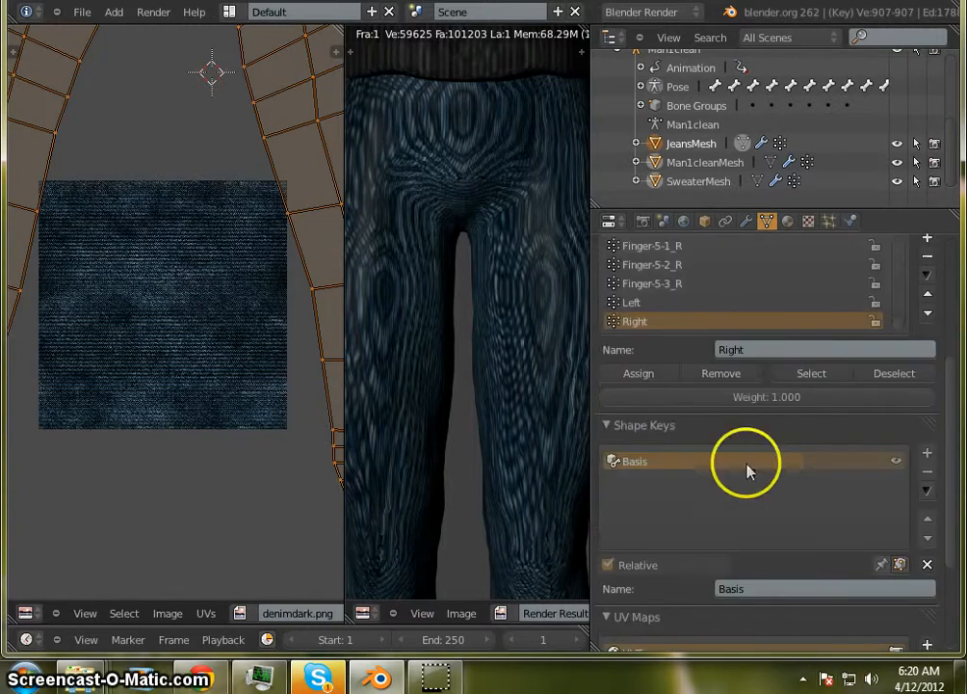
{"action": "scroll", "coordinate": [729, 410], "scroll_direction": "down", "scroll_amount": 4}
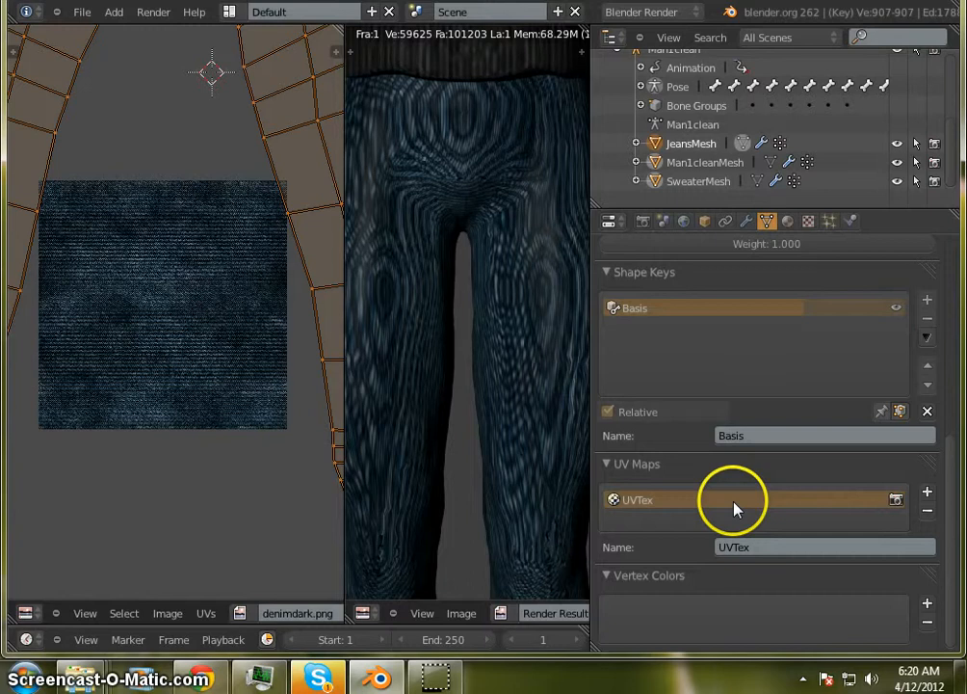
Show the jeans' denim texture settings and set the preview to display both texture and material.
{"action": "left_click", "coordinate": [809, 221]}
{"action": "scroll", "coordinate": [855, 393], "scroll_direction": "down", "scroll_amount": 3}
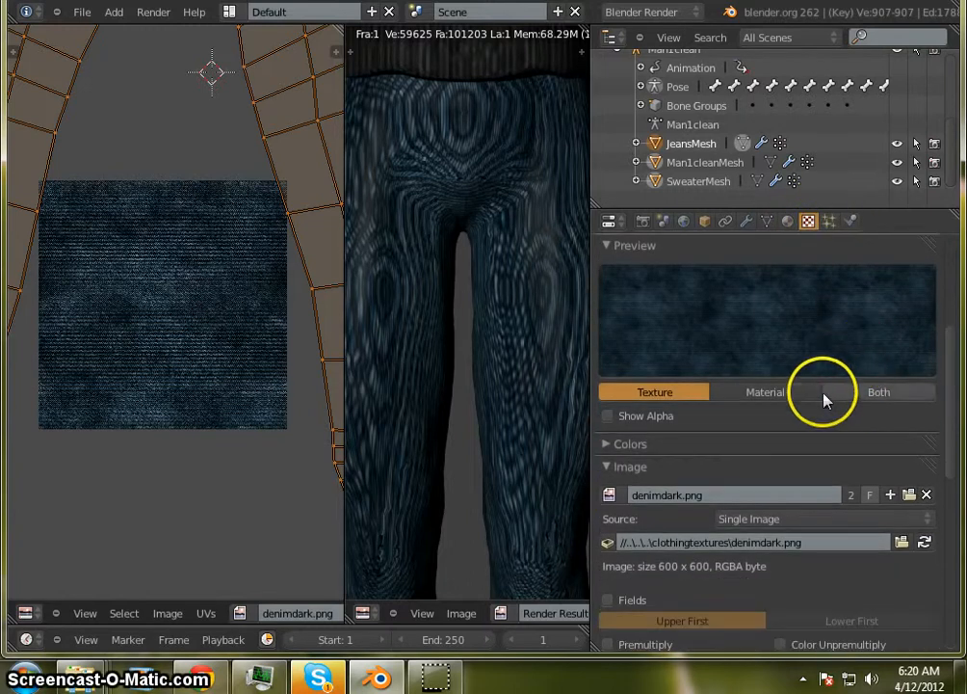
{"action": "left_click", "coordinate": [873, 395]}
{"action": "scroll", "coordinate": [817, 328], "scroll_direction": "up", "scroll_amount": 3}
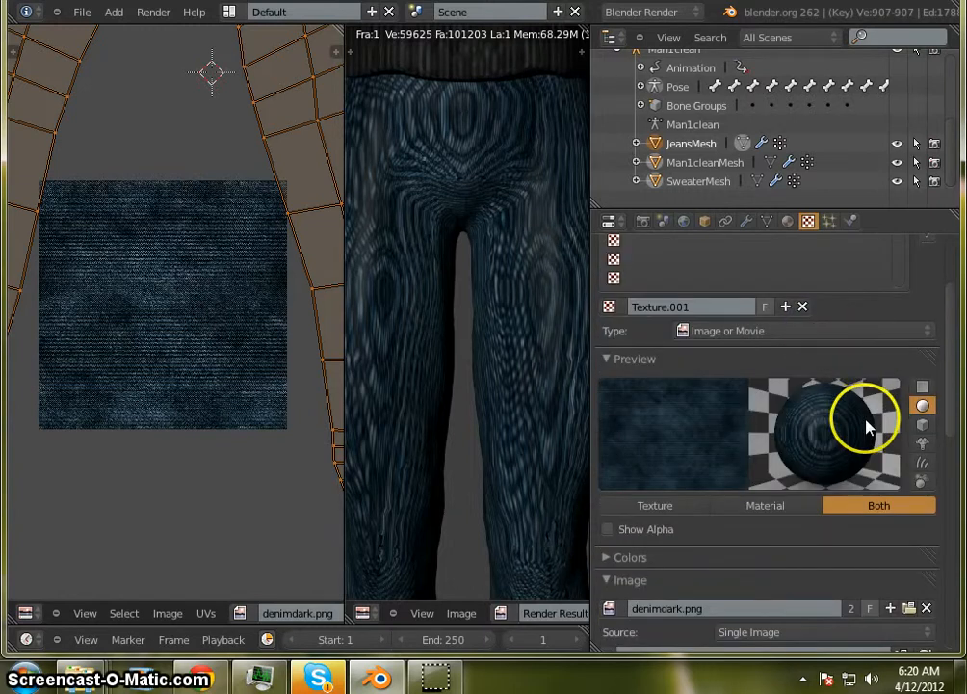
{"action": "scroll", "coordinate": [866, 425], "scroll_direction": "down", "scroll_amount": 3}
{"action": "scroll", "coordinate": [801, 424], "scroll_direction": "up", "scroll_amount": 2}
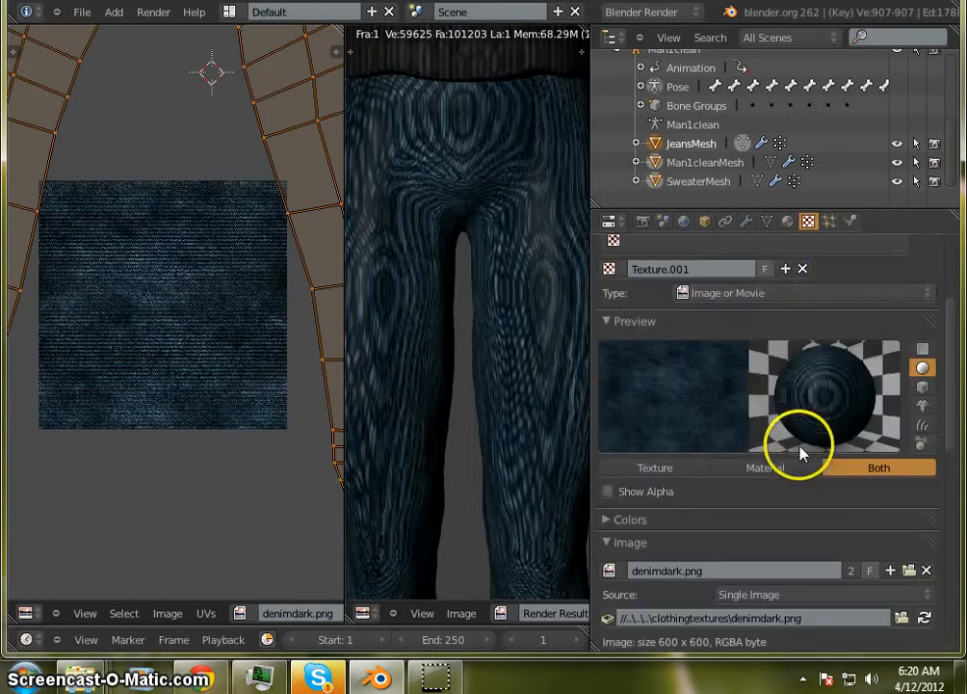
Set the Jeans material's specular intensity to 0.
{"action": "left_click", "coordinate": [790, 222]}
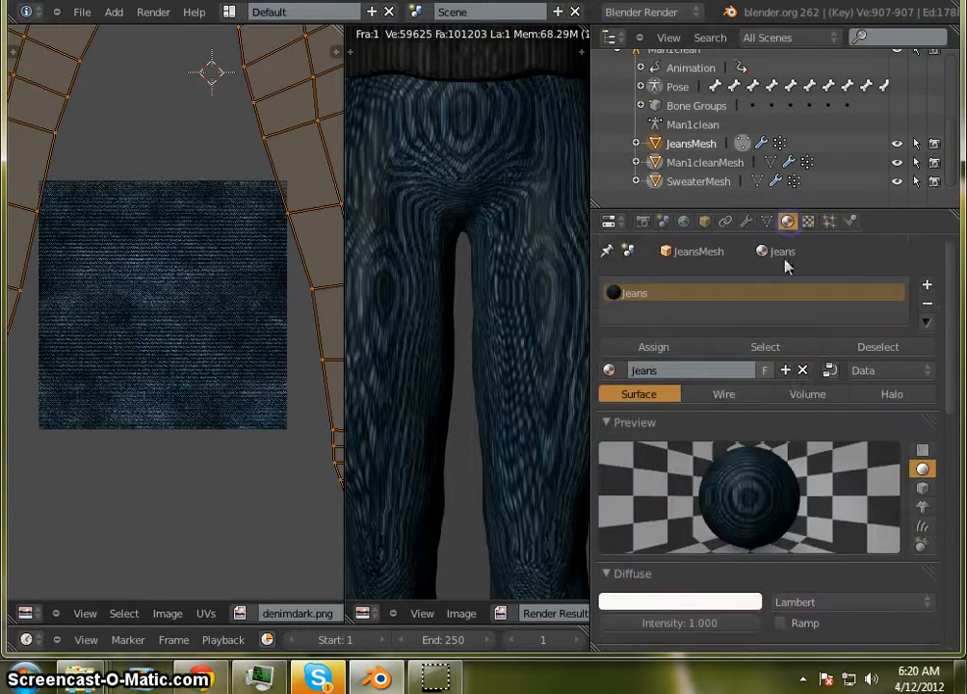
{"action": "scroll", "coordinate": [798, 361], "scroll_direction": "down", "scroll_amount": 4}
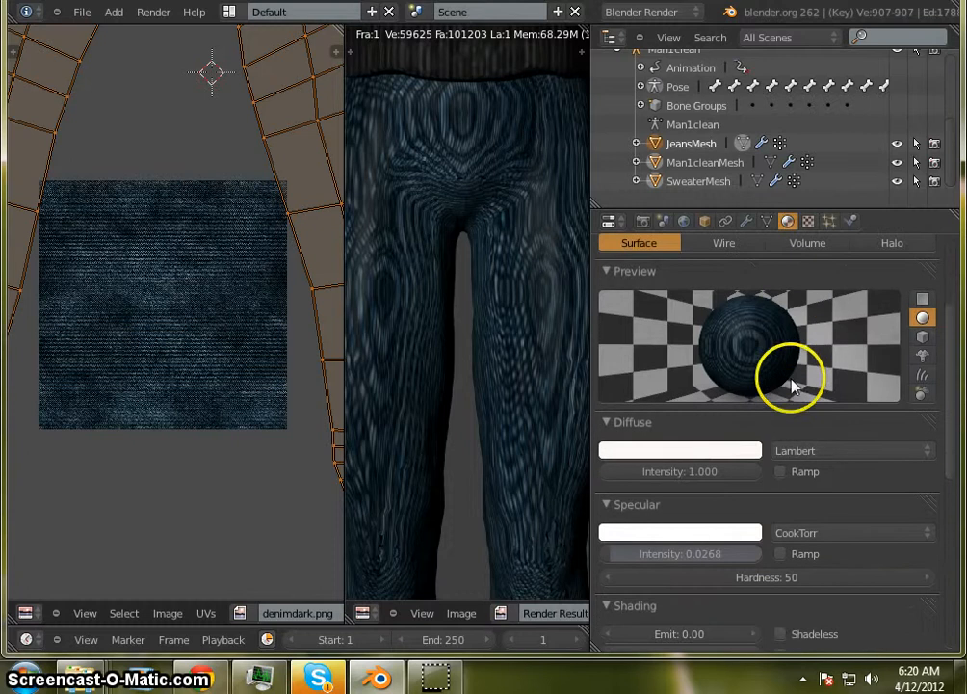
{"action": "left_click", "coordinate": [625, 553]}
{"action": "left_click_drag", "start_coordinate": [625, 555], "coordinate": [562, 561]}
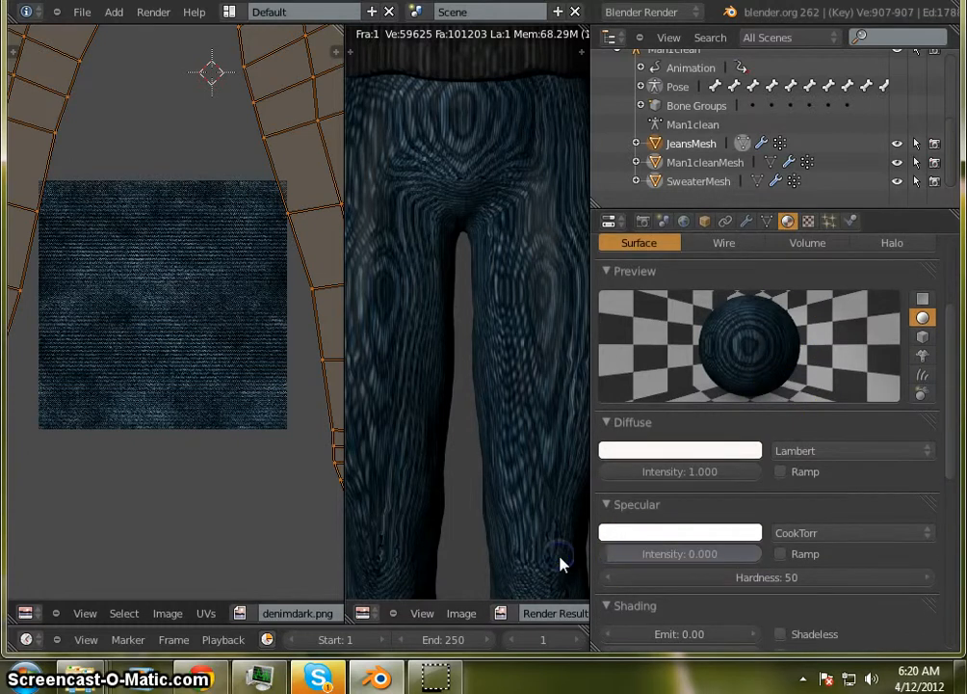
Set the Jeans material's diffuse colour to pure black (RGB 0, 0, 0).
{"action": "scroll", "coordinate": [742, 332], "scroll_direction": "down", "scroll_amount": 4}
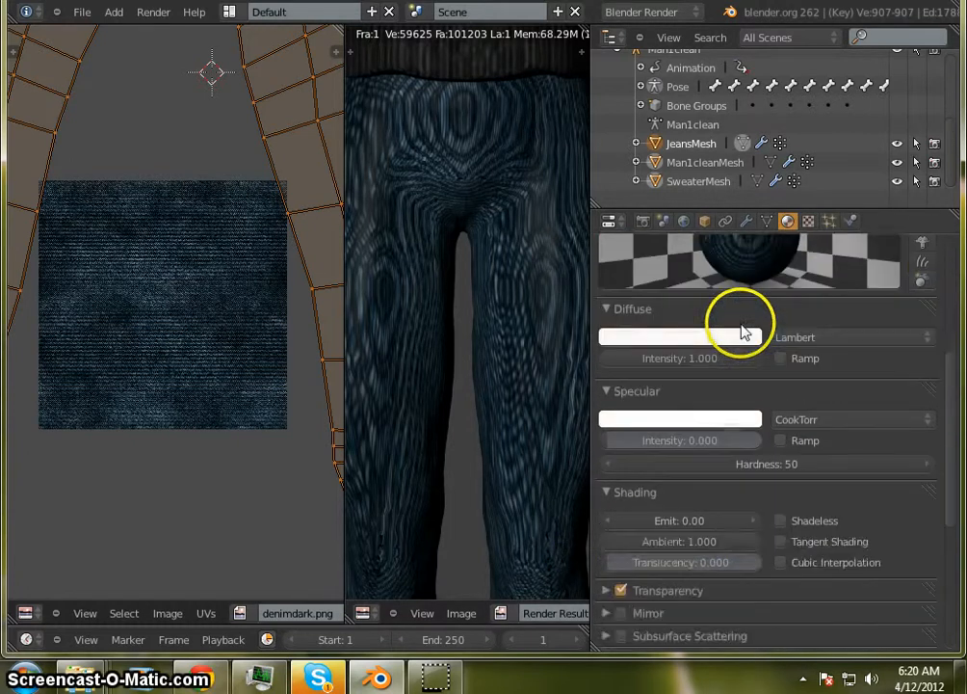
{"action": "scroll", "coordinate": [742, 332], "scroll_direction": "up", "scroll_amount": 4}
{"action": "scroll", "coordinate": [725, 356], "scroll_direction": "up", "scroll_amount": 1}
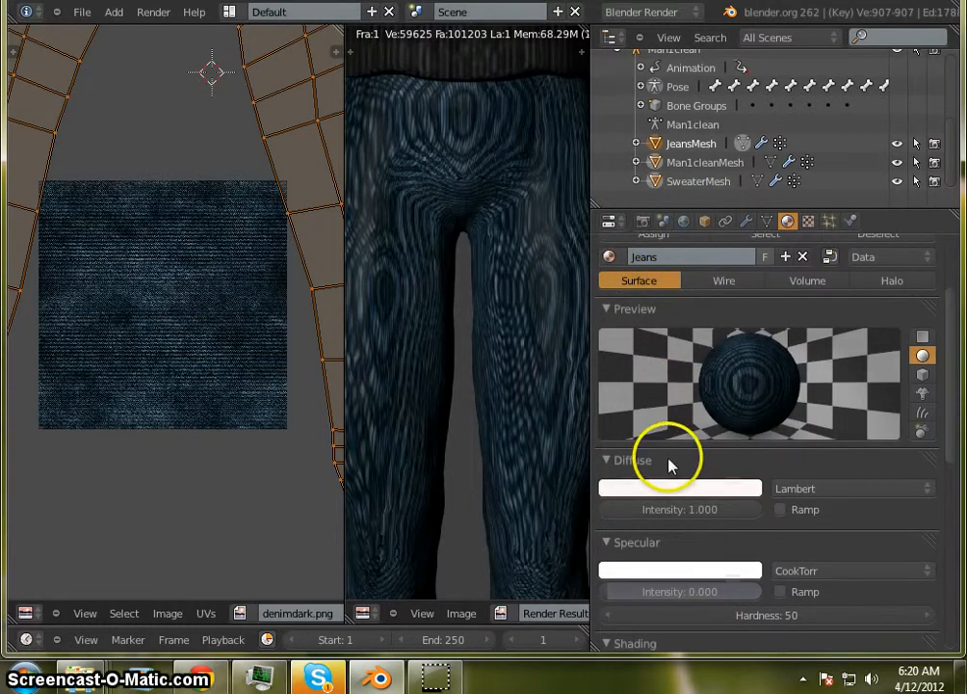
{"action": "left_click", "coordinate": [680, 488]}
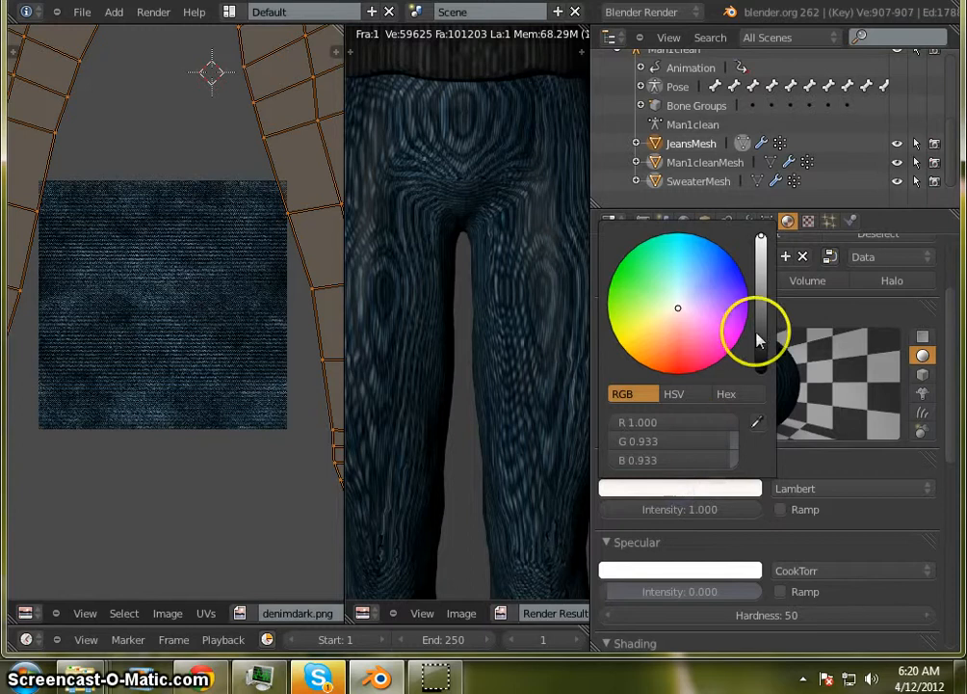
{"action": "left_click_drag", "start_coordinate": [761, 241], "coordinate": [761, 465]}
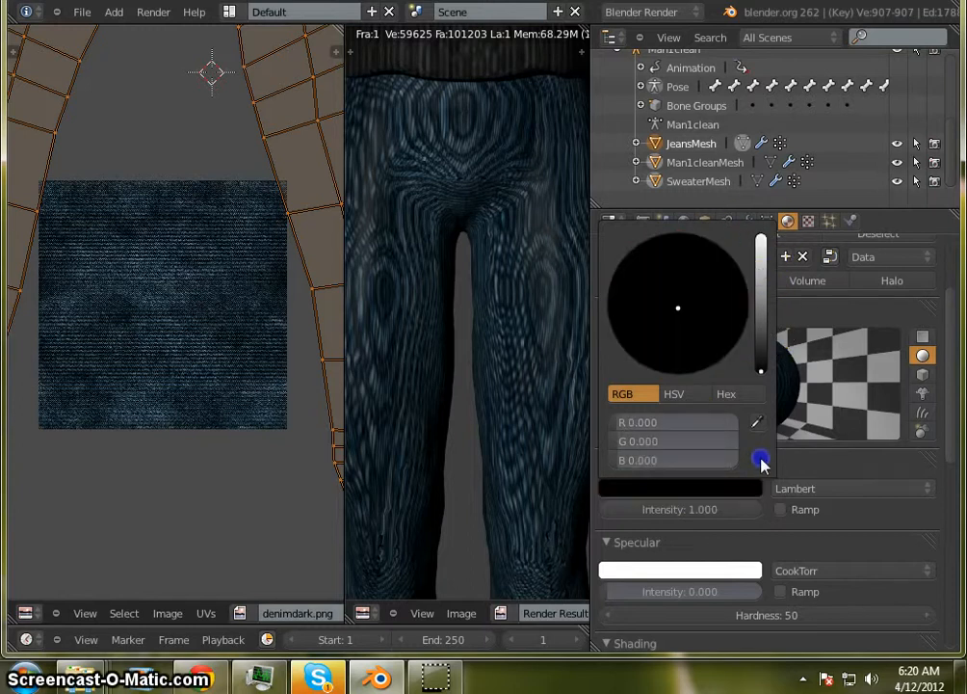
{"action": "scroll", "coordinate": [766, 458], "scroll_direction": "down", "scroll_amount": 3}
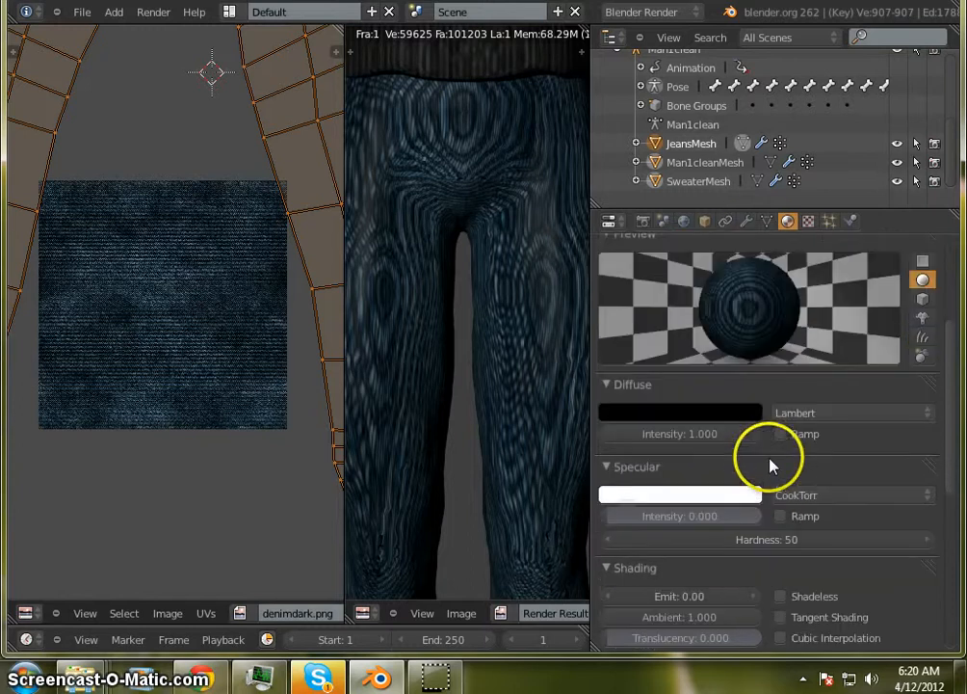
Render the still image again with the changed Jeans material and widen the render view.
{"action": "scroll", "coordinate": [771, 461], "scroll_direction": "up", "scroll_amount": 5}
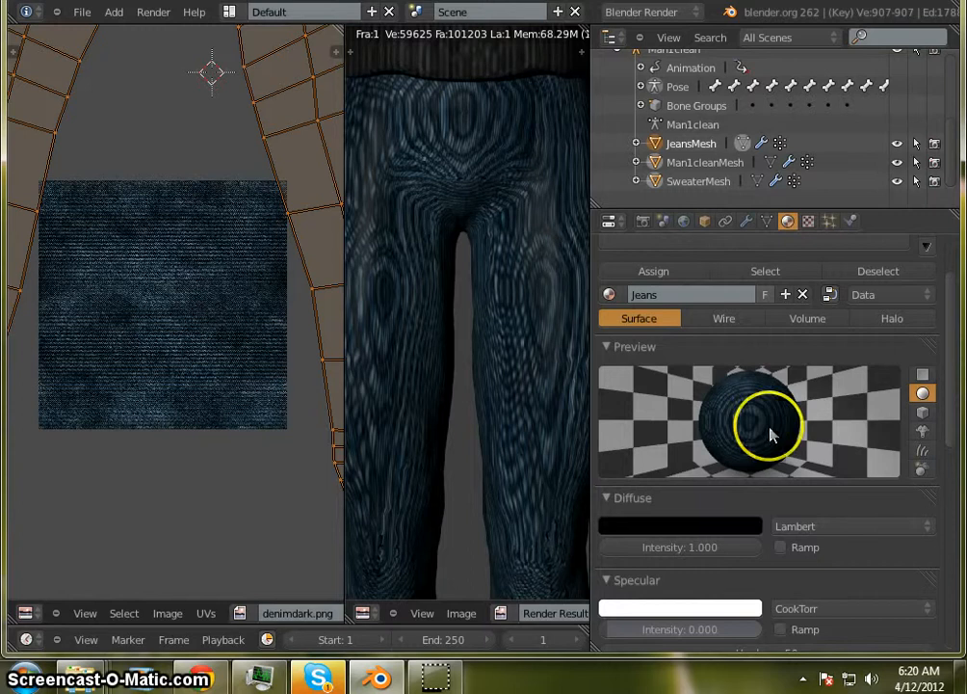
{"action": "scroll", "coordinate": [725, 354], "scroll_direction": "up", "scroll_amount": 1}
{"action": "left_click", "coordinate": [642, 221]}
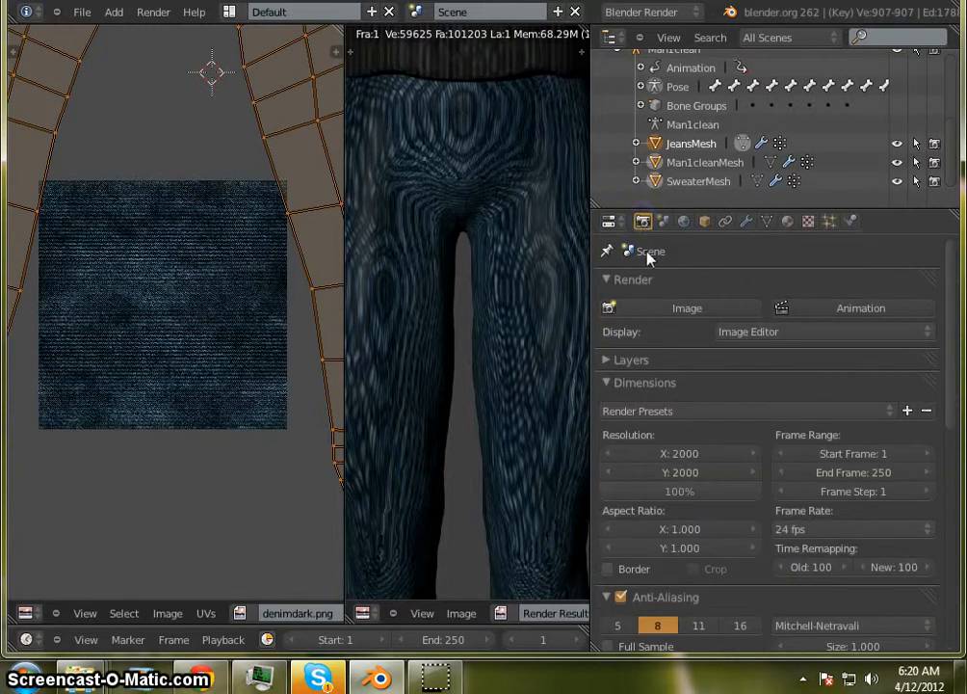
{"action": "left_click", "coordinate": [715, 314]}
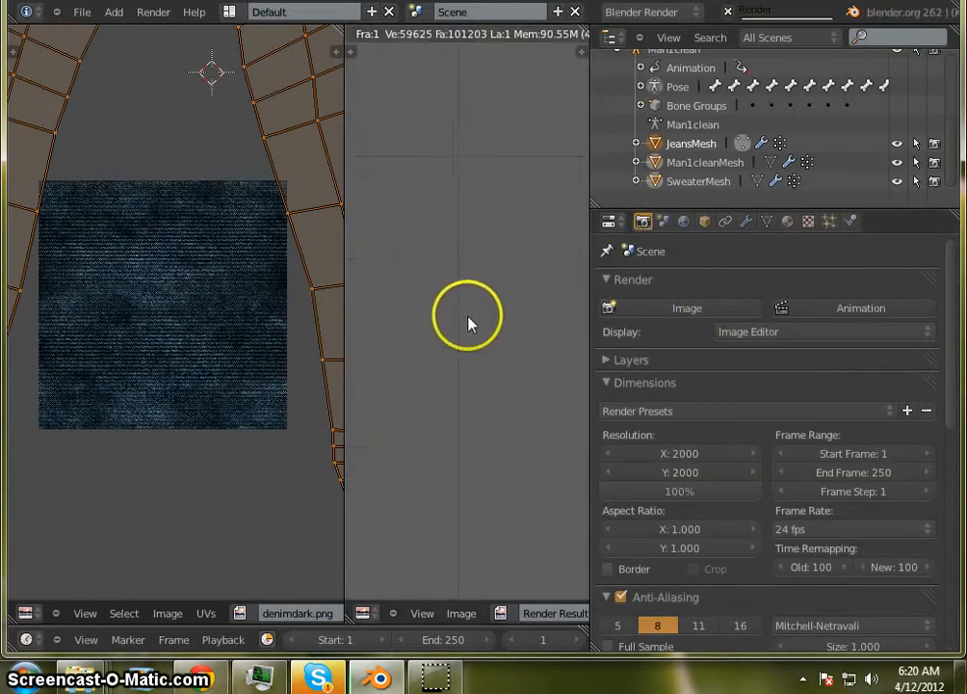
{"action": "left_click_drag", "start_coordinate": [590, 329], "coordinate": [743, 341]}
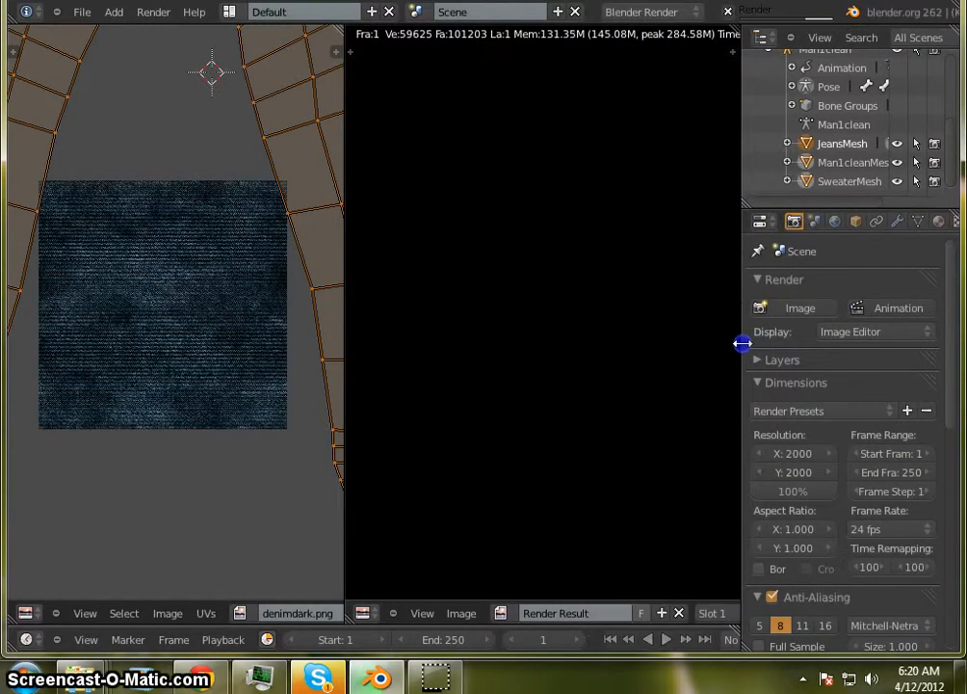
Examine the new render of the jeans from the waist to the thigh for the denim's shine and weave pattern.
{"action": "scroll", "coordinate": [559, 330], "scroll_direction": "down", "scroll_amount": 3}
{"action": "middle_click_drag", "start_coordinate": [572, 246], "coordinate": [574, 300]}
{"action": "scroll", "coordinate": [574, 362], "scroll_direction": "up", "scroll_amount": 4}
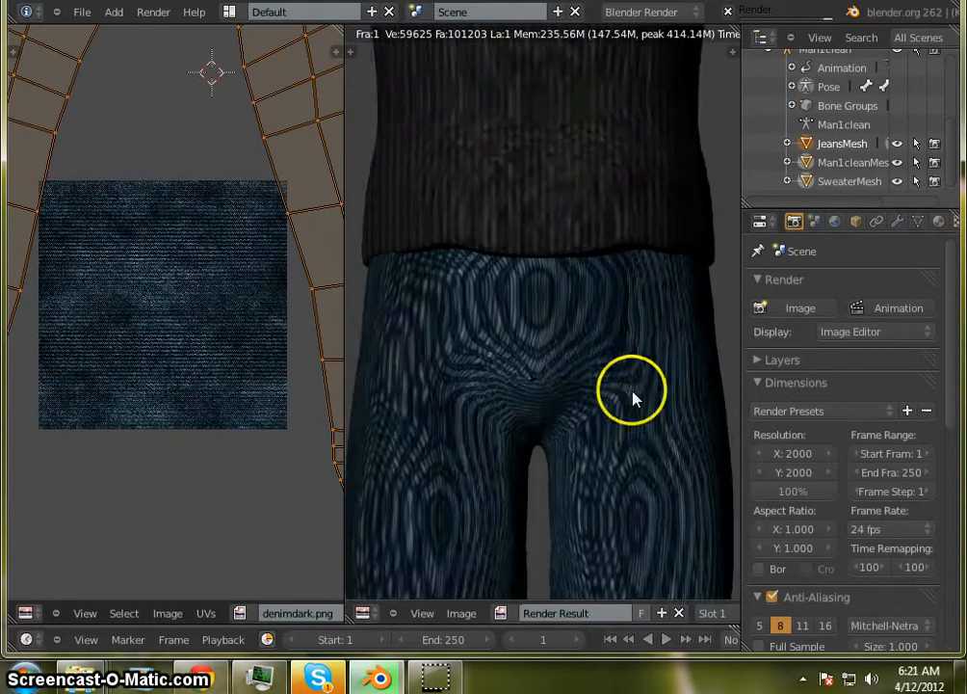
{"action": "middle_click_drag", "start_coordinate": [633, 395], "coordinate": [617, 206]}
{"action": "scroll", "coordinate": [620, 339], "scroll_direction": "up", "scroll_amount": 3}
{"action": "scroll", "coordinate": [447, 283], "scroll_direction": "up", "scroll_amount": 3}
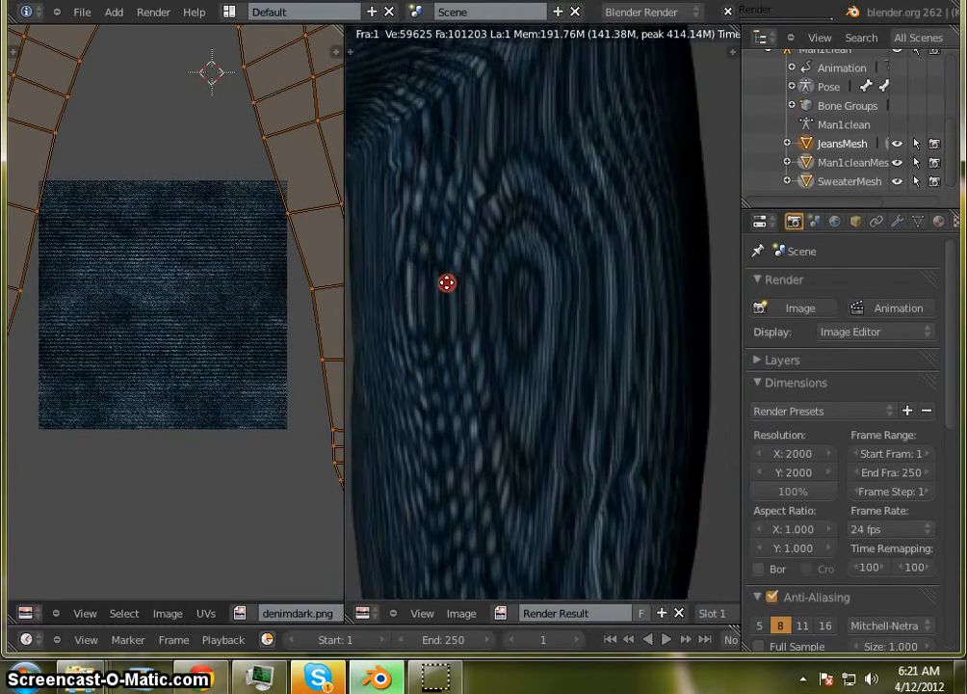
{"action": "middle_click_drag", "start_coordinate": [447, 283], "coordinate": [433, 273]}
{"action": "scroll", "coordinate": [528, 299], "scroll_direction": "down", "scroll_amount": 3}
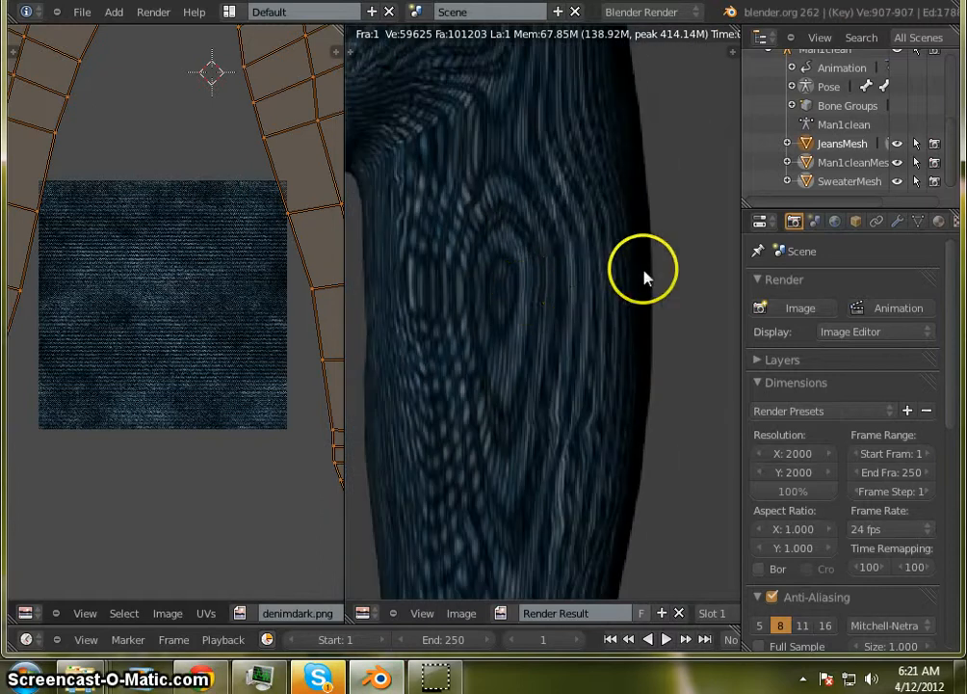
Switch the render view back to the 3D viewport and return JeansMesh to Object Mode.
{"action": "scroll", "coordinate": [631, 282], "scroll_direction": "down", "scroll_amount": 2}
{"action": "scroll", "coordinate": [607, 294], "scroll_direction": "down", "scroll_amount": 2}
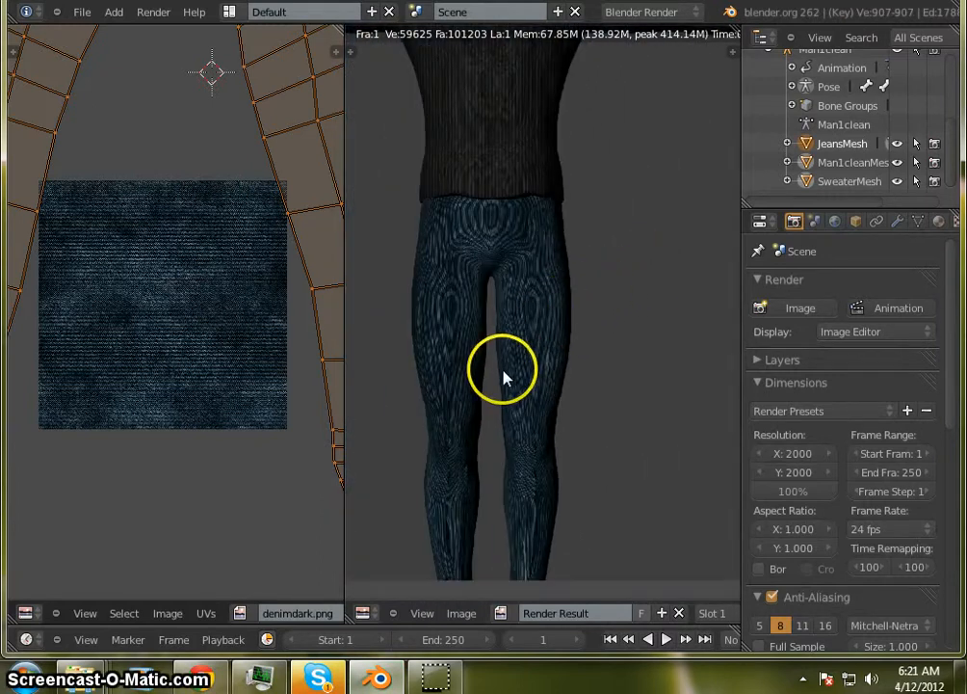
{"action": "left_click", "coordinate": [365, 613]}
{"action": "left_click", "coordinate": [390, 596]}
{"action": "scroll", "coordinate": [521, 364], "scroll_direction": "down", "scroll_amount": 3}
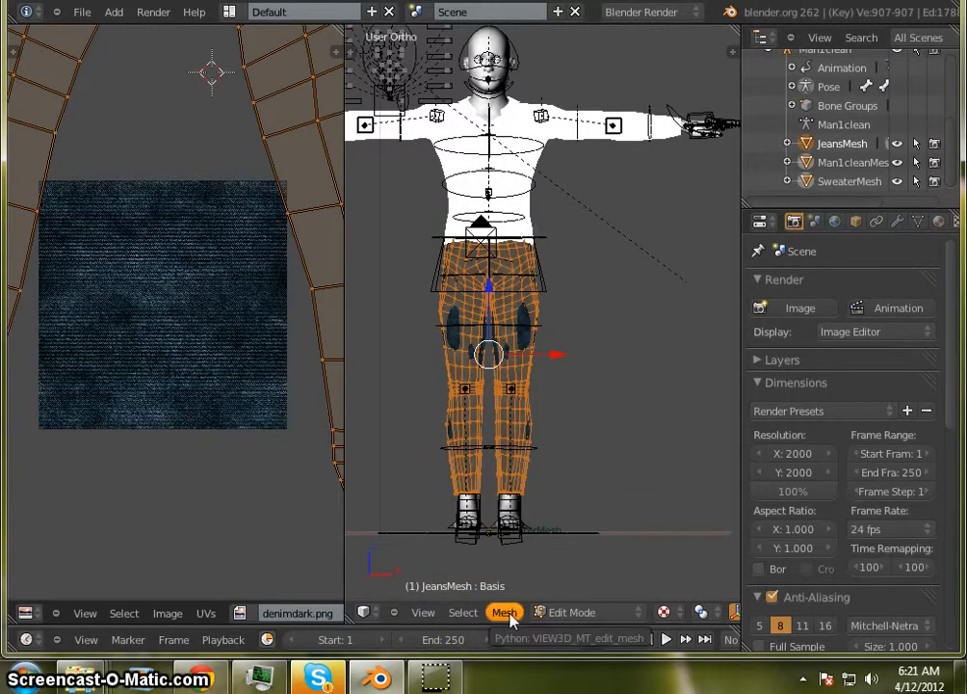
{"action": "left_click", "coordinate": [566, 614]}
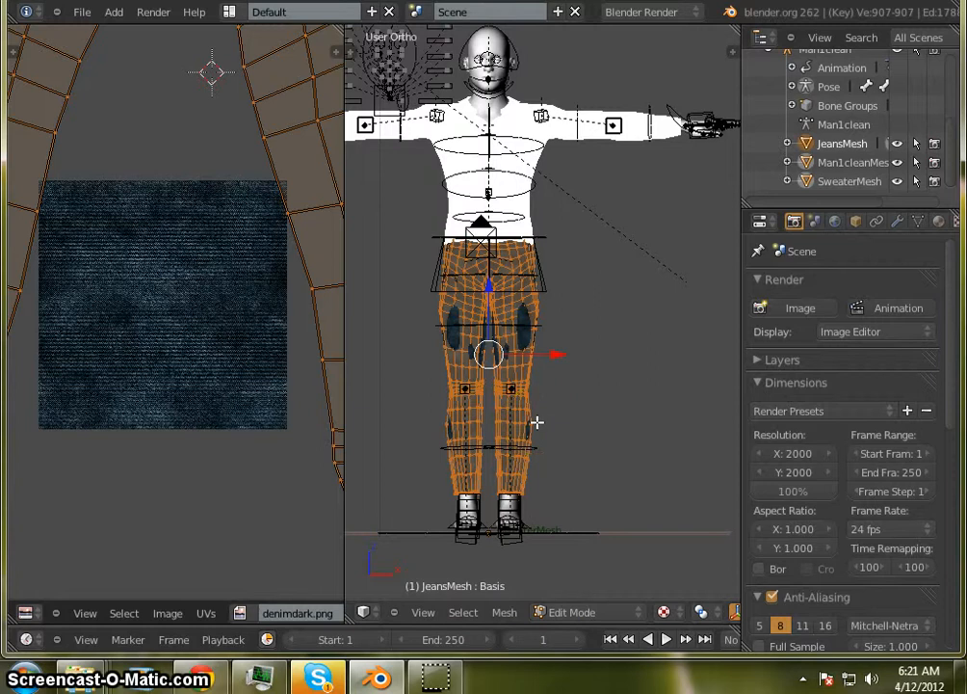
{"action": "key", "text": "Tab"}
Examine the denim texture on the jeans in the viewport, from the waist to the ankles and from an angle.
{"action": "scroll", "coordinate": [480, 339], "scroll_direction": "up", "scroll_amount": 8}
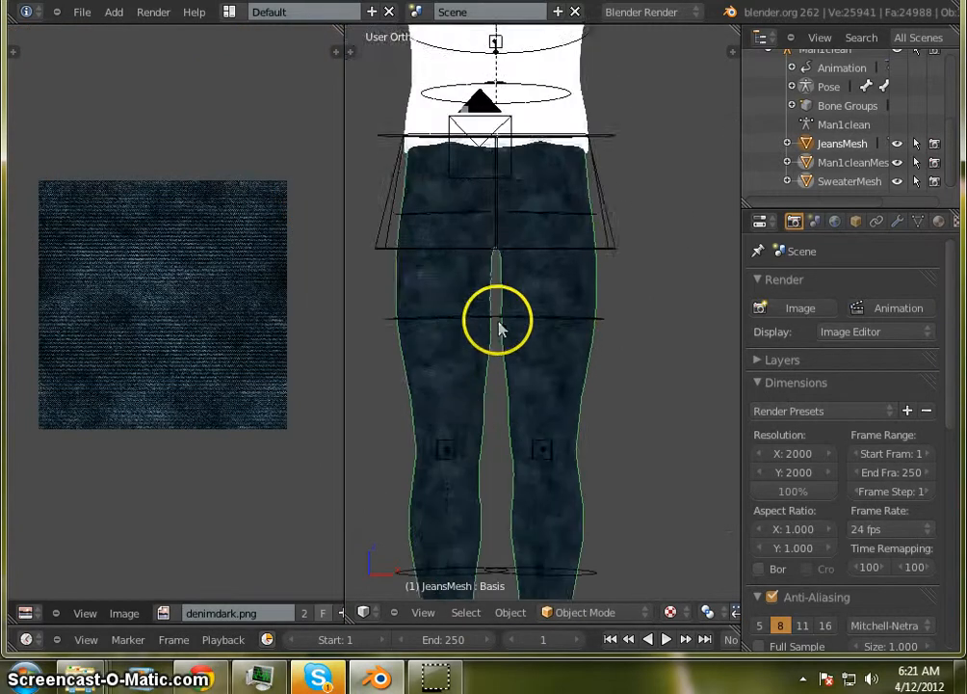
{"action": "scroll", "coordinate": [503, 324], "scroll_direction": "up", "scroll_amount": 3}
{"action": "scroll", "coordinate": [503, 325], "scroll_direction": "down", "scroll_amount": 4}
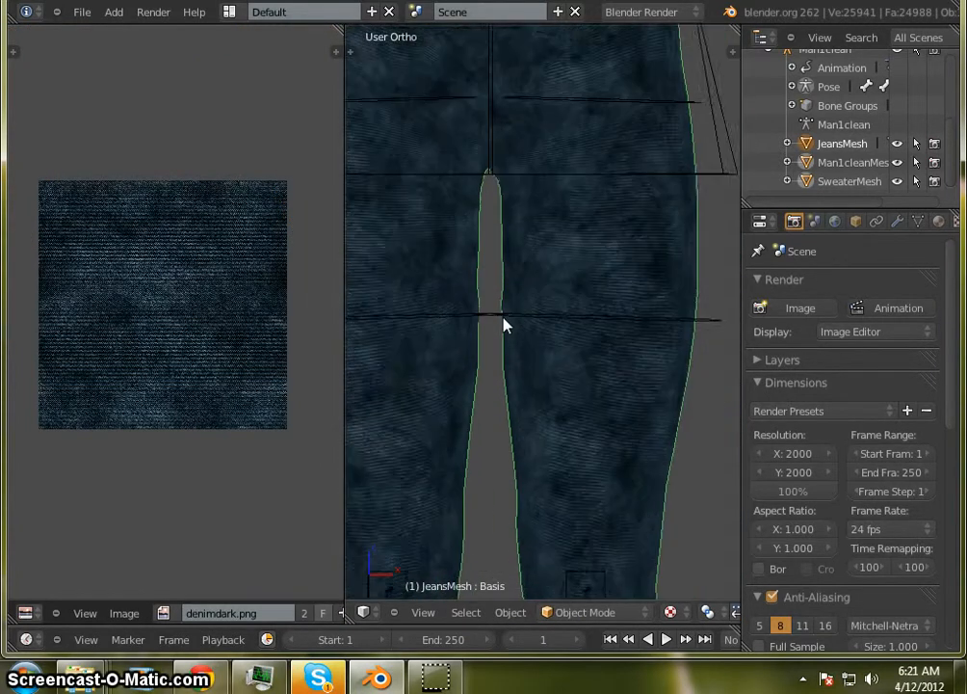
{"action": "scroll", "coordinate": [503, 325], "scroll_direction": "down", "scroll_amount": 5}
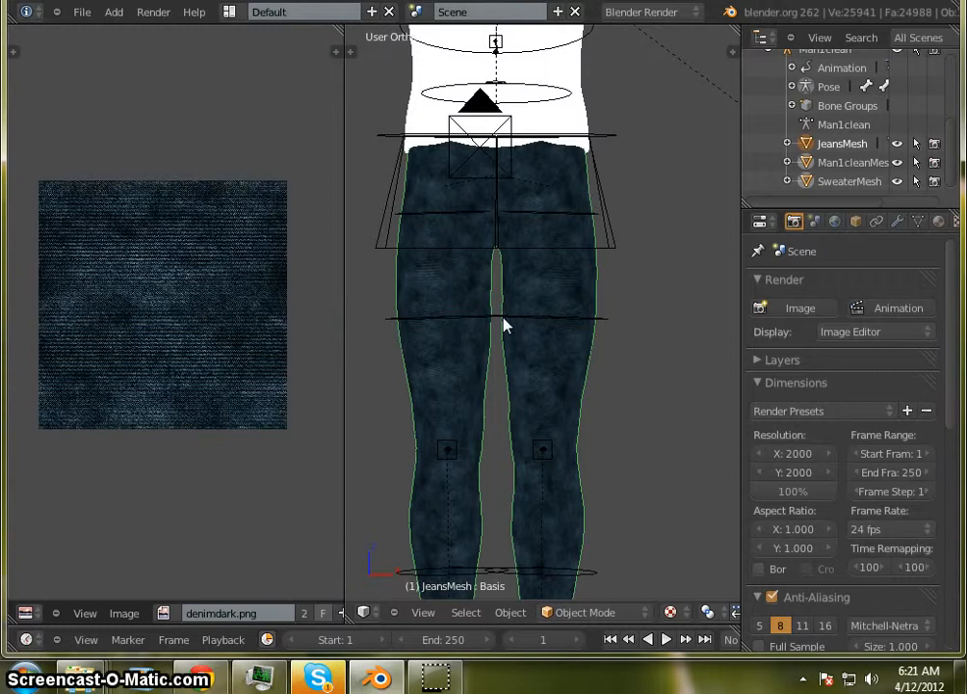
{"action": "scroll", "coordinate": [562, 303], "scroll_direction": "up", "scroll_amount": 3}
{"action": "scroll", "coordinate": [540, 318], "scroll_direction": "down", "scroll_amount": 1}
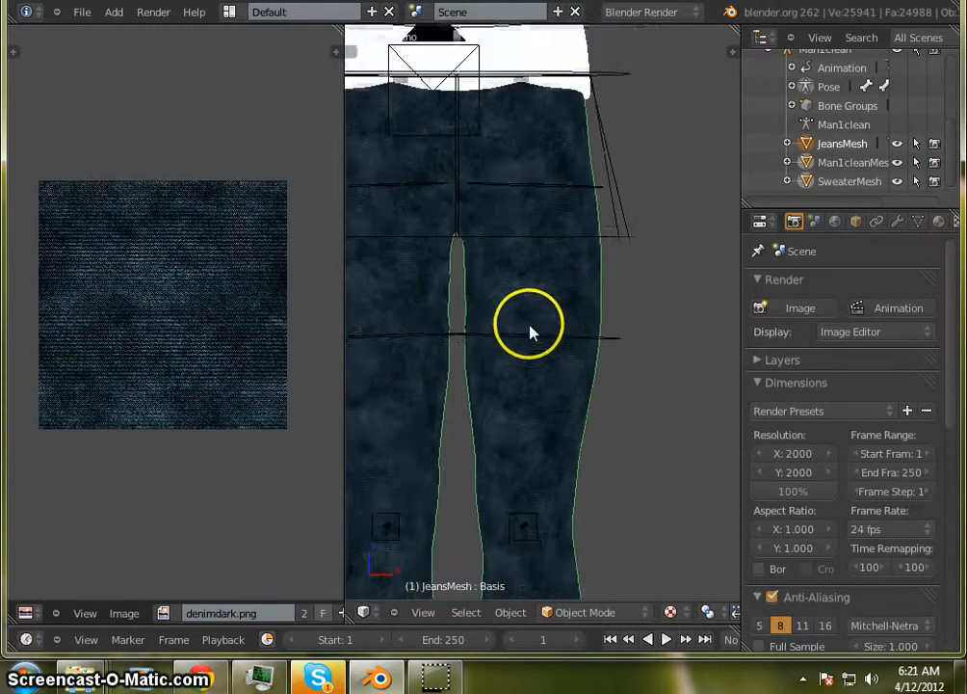
{"action": "scroll", "coordinate": [529, 333], "scroll_direction": "up", "scroll_amount": 4}
{"action": "scroll", "coordinate": [529, 333], "scroll_direction": "up", "scroll_amount": 1}
{"action": "scroll", "coordinate": [529, 333], "scroll_direction": "down", "scroll_amount": 5}
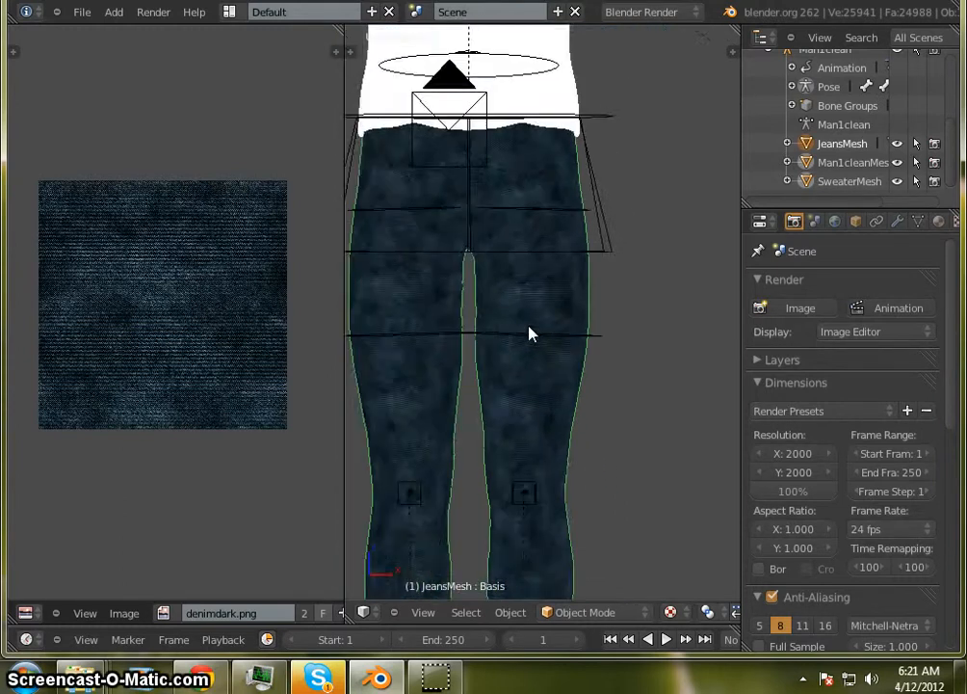
{"action": "scroll", "coordinate": [513, 391], "scroll_direction": "up", "scroll_amount": 5}
{"action": "scroll", "coordinate": [544, 374], "scroll_direction": "down", "scroll_amount": 2}
{"action": "scroll", "coordinate": [545, 374], "scroll_direction": "up", "scroll_amount": 2}
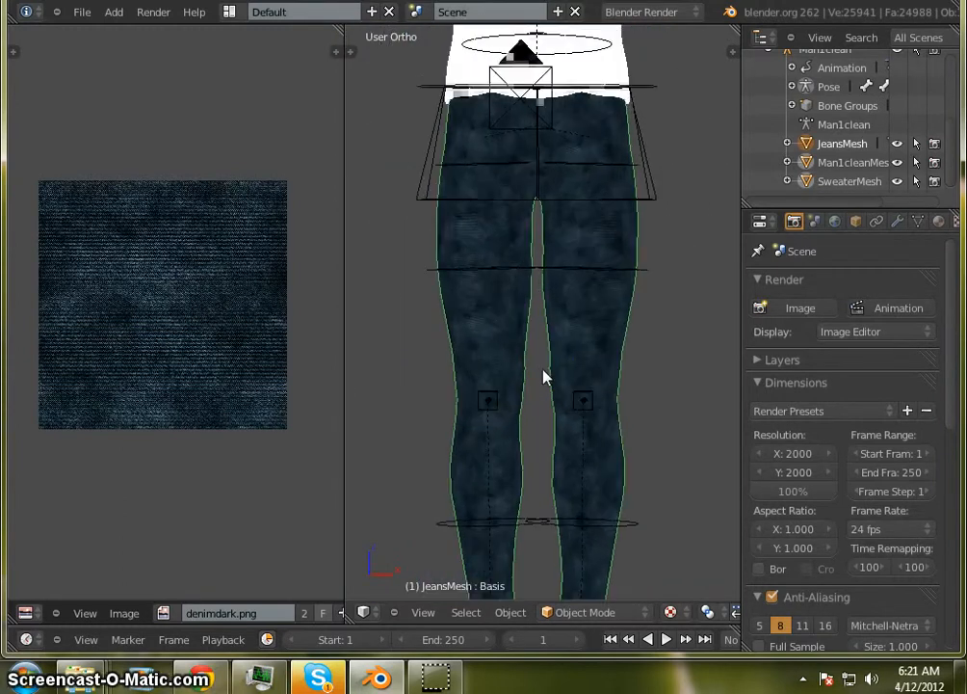
{"action": "scroll", "coordinate": [544, 375], "scroll_direction": "down", "scroll_amount": 4}
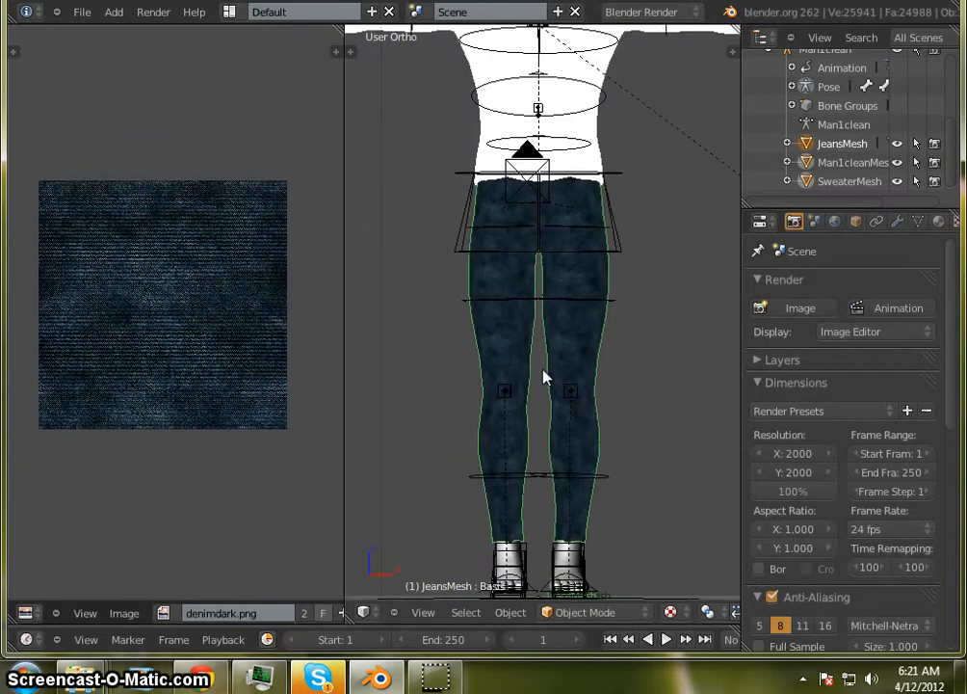
{"action": "mouse_move", "coordinate": [542, 374]}
{"action": "middle_mouse_down"}
{"action": "mouse_move", "coordinate": [488, 391]}
{"action": "mouse_move", "coordinate": [529, 387]}
{"action": "middle_mouse_up"}
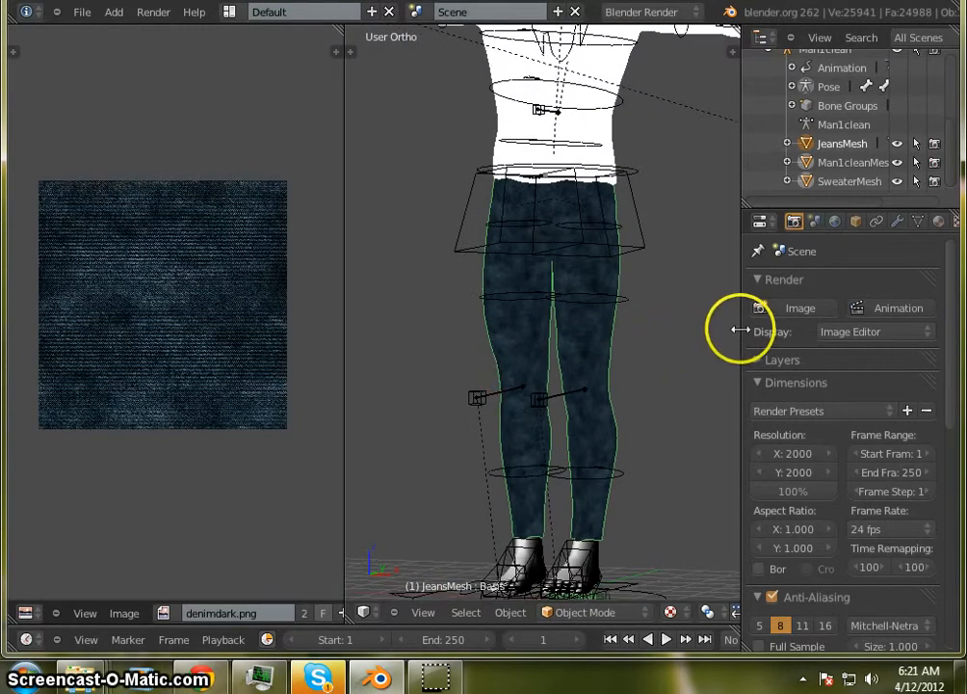
Widen the properties area and expand the Mapping settings of the jeans' denimdark.png texture.
{"action": "left_click_drag", "start_coordinate": [741, 330], "coordinate": [566, 324]}
{"action": "left_click", "coordinate": [783, 223]}
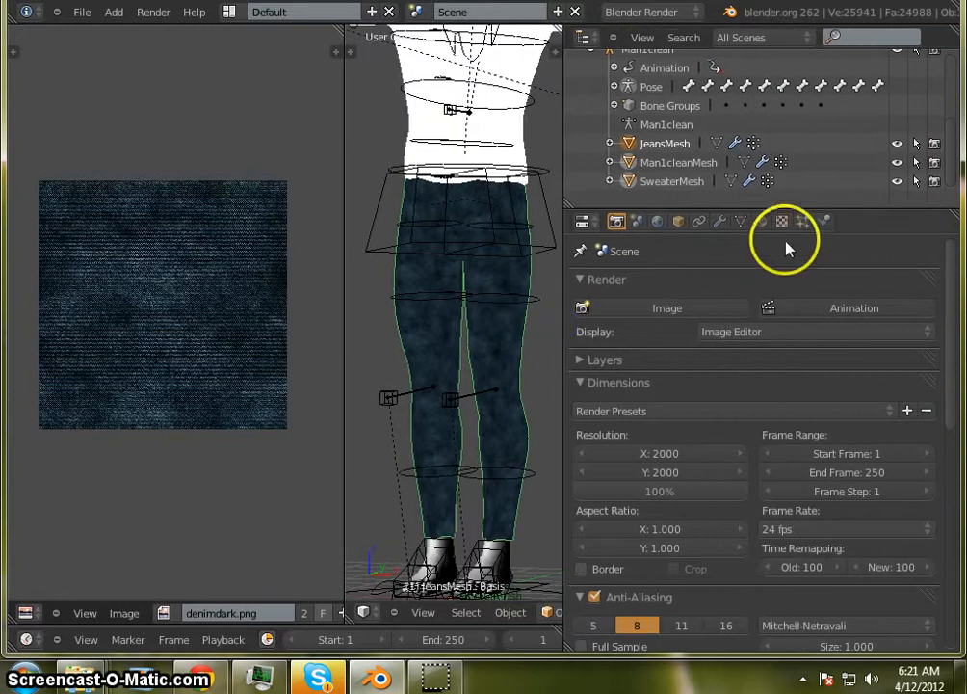
{"action": "scroll", "coordinate": [872, 358], "scroll_direction": "down", "scroll_amount": 3}
{"action": "scroll", "coordinate": [872, 359], "scroll_direction": "up", "scroll_amount": 4}
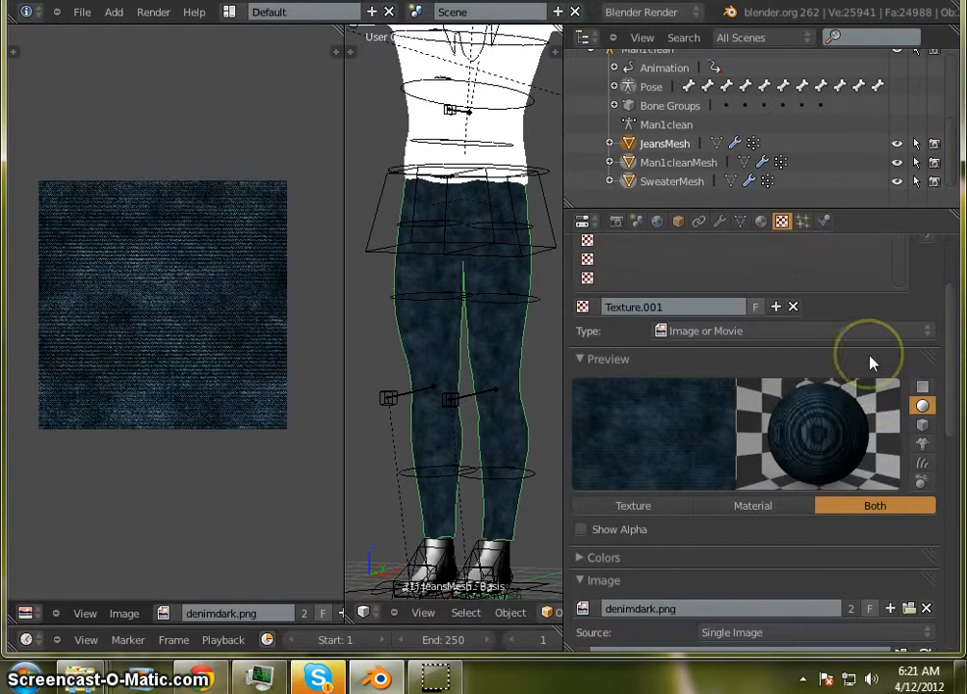
{"action": "scroll", "coordinate": [845, 444], "scroll_direction": "up", "scroll_amount": 1}
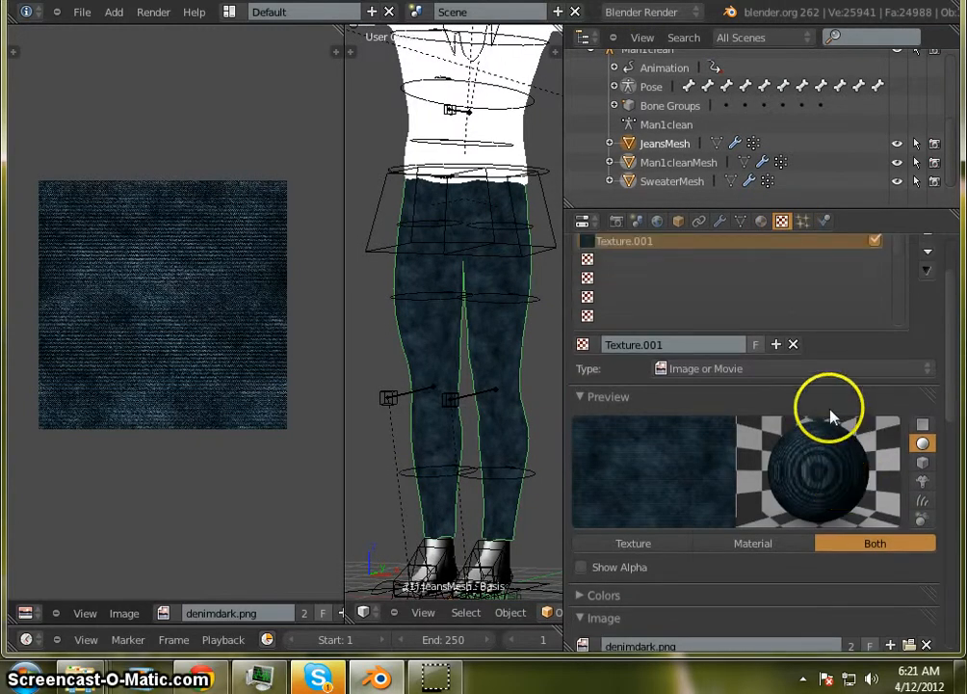
{"action": "scroll", "coordinate": [832, 403], "scroll_direction": "up", "scroll_amount": 2}
{"action": "scroll", "coordinate": [832, 417], "scroll_direction": "down", "scroll_amount": 8}
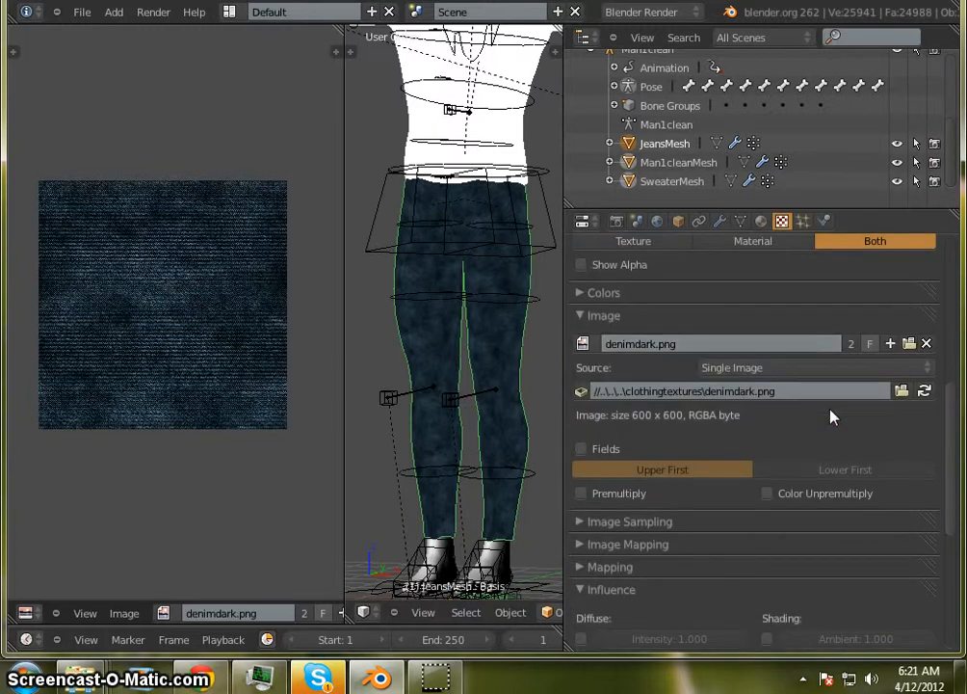
{"action": "scroll", "coordinate": [833, 415], "scroll_direction": "down", "scroll_amount": 4}
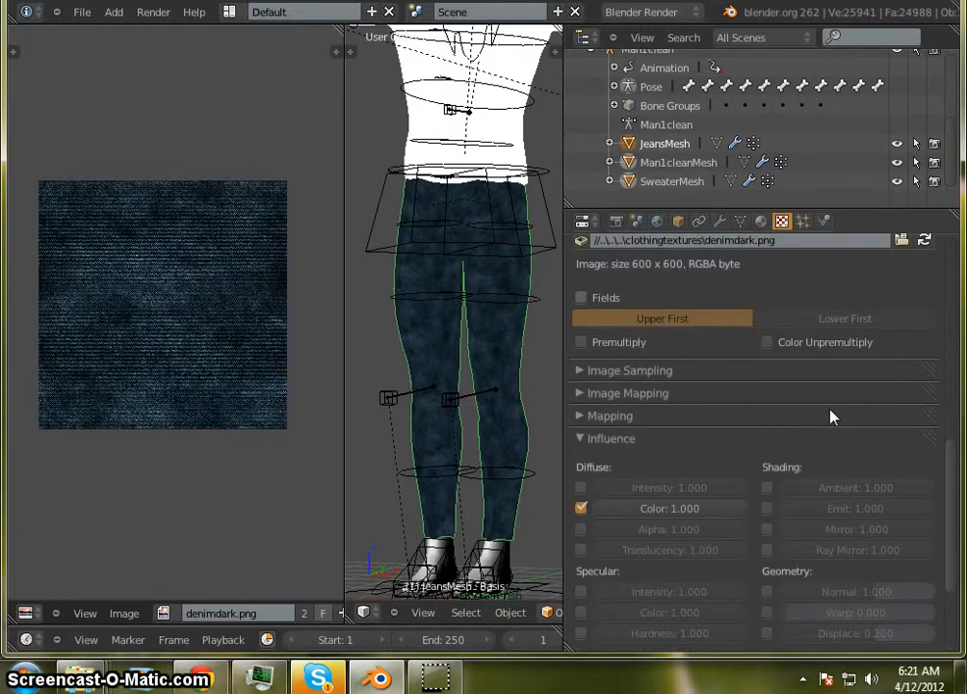
{"action": "left_click", "coordinate": [579, 415]}
{"action": "scroll", "coordinate": [727, 401], "scroll_direction": "down", "scroll_amount": 4}
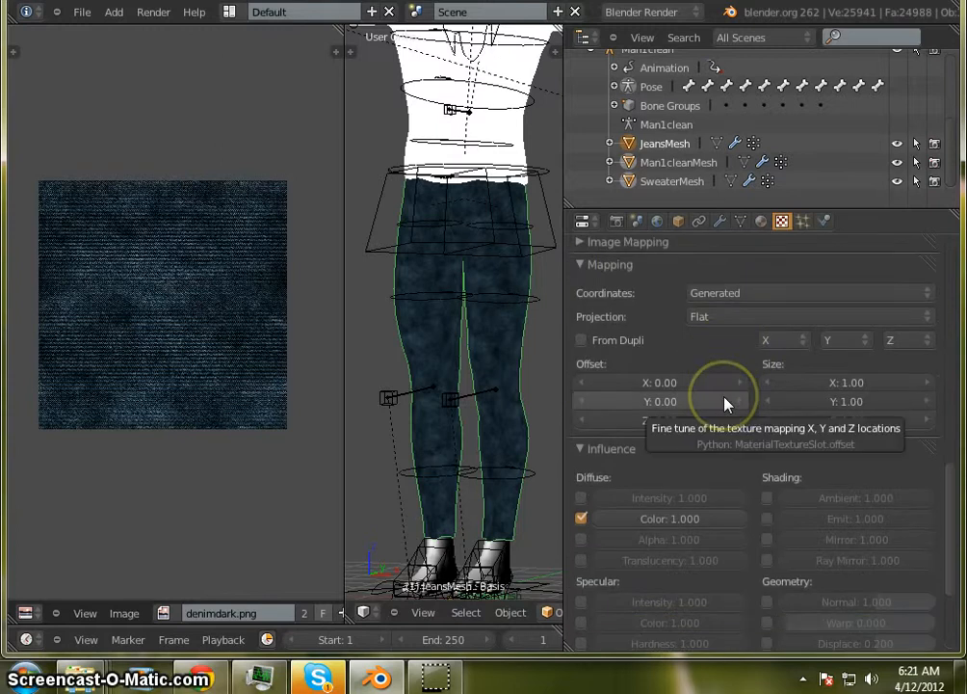
Try the Tube projection for the jeans' denim texture.
{"action": "left_click", "coordinate": [896, 320]}
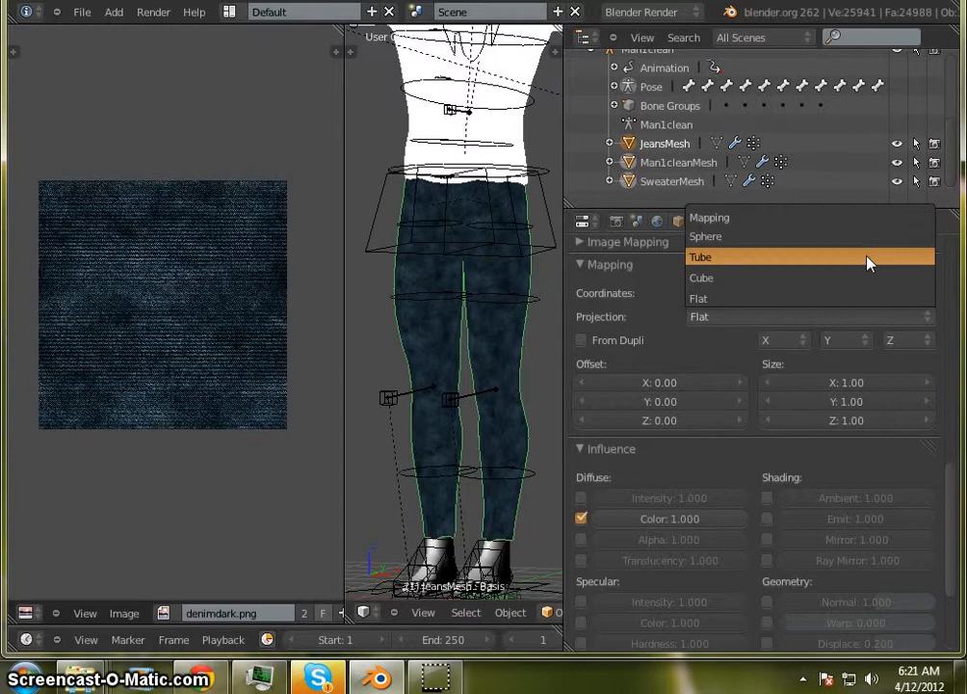
{"action": "left_click", "coordinate": [783, 258]}
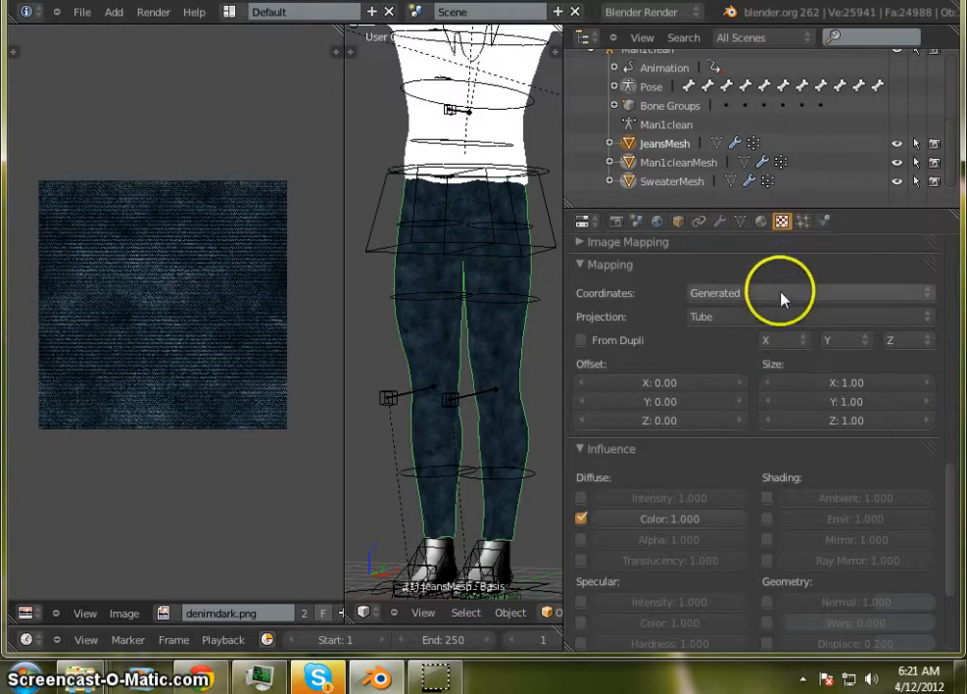
Map the jeans' denim texture with UV coordinates, the UVTex map and Flat projection.
{"action": "left_click", "coordinate": [799, 299]}
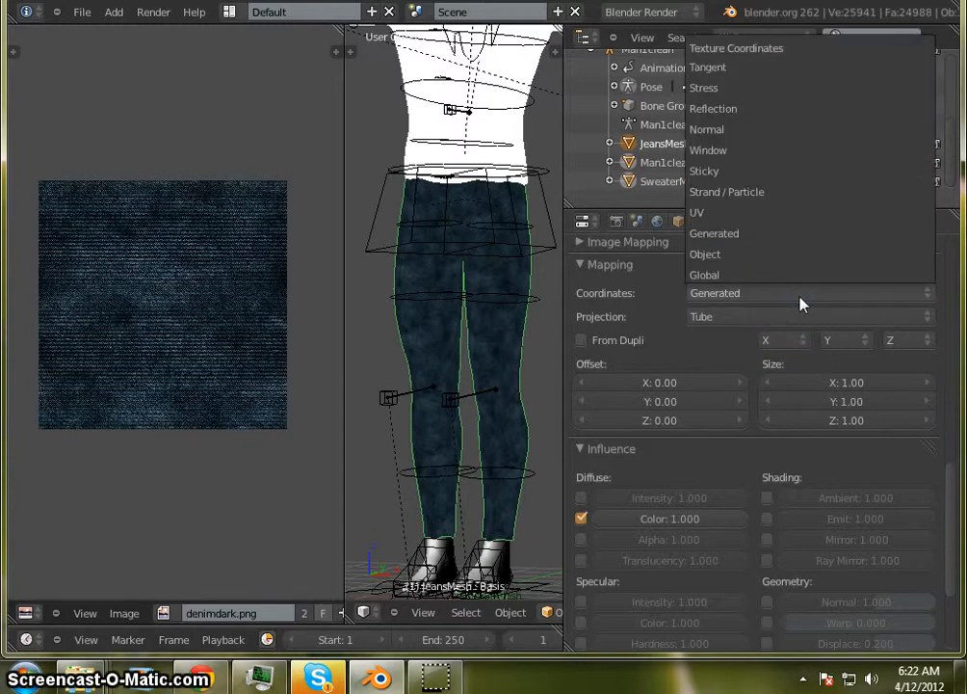
{"action": "left_click", "coordinate": [795, 214]}
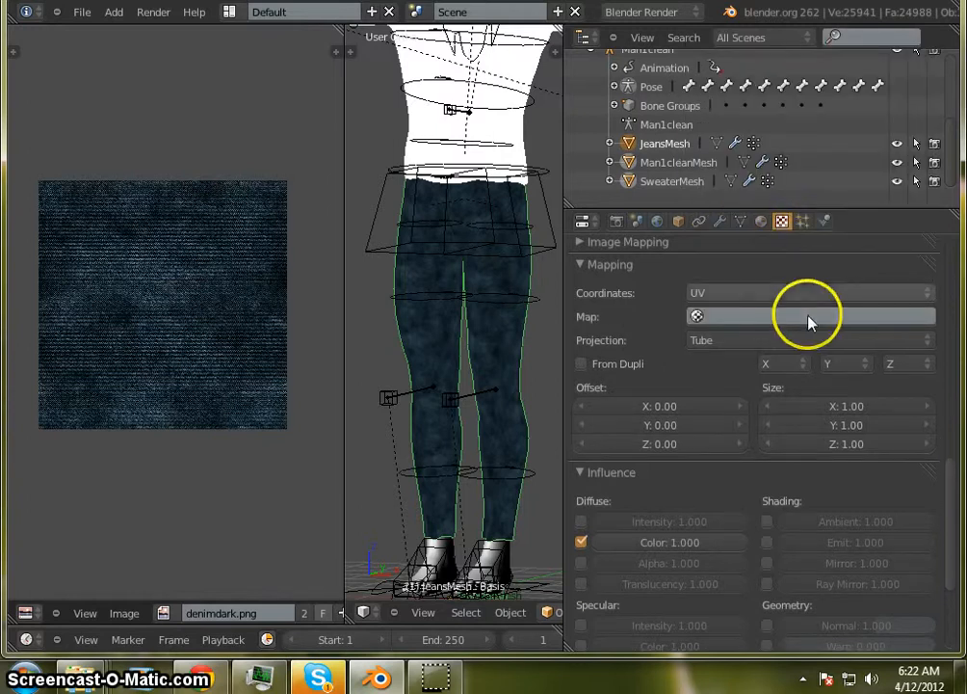
{"action": "left_click", "coordinate": [829, 318]}
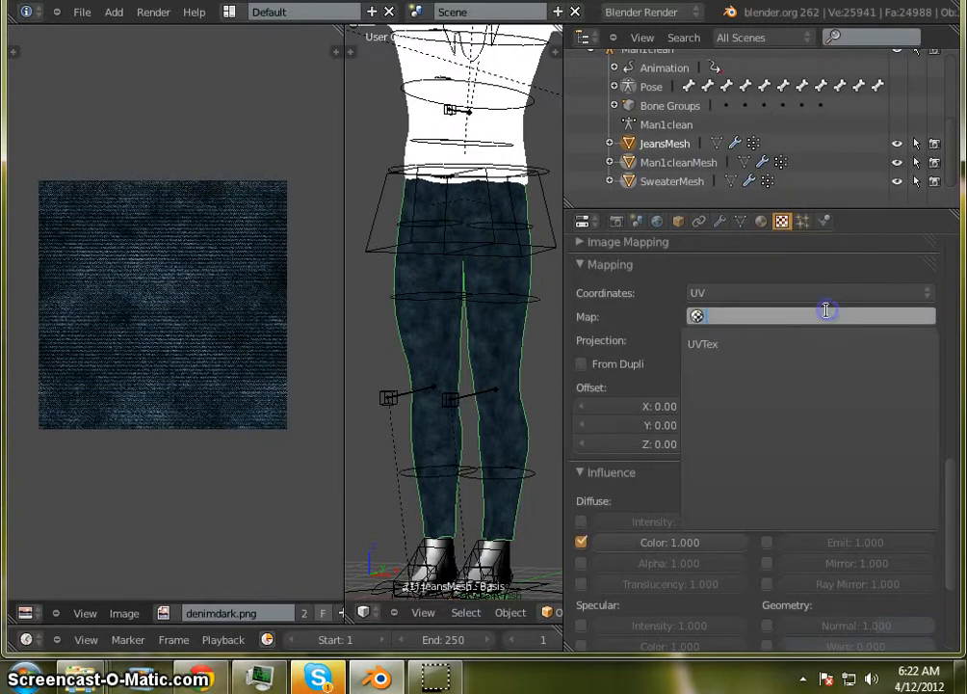
{"action": "left_click", "coordinate": [801, 353]}
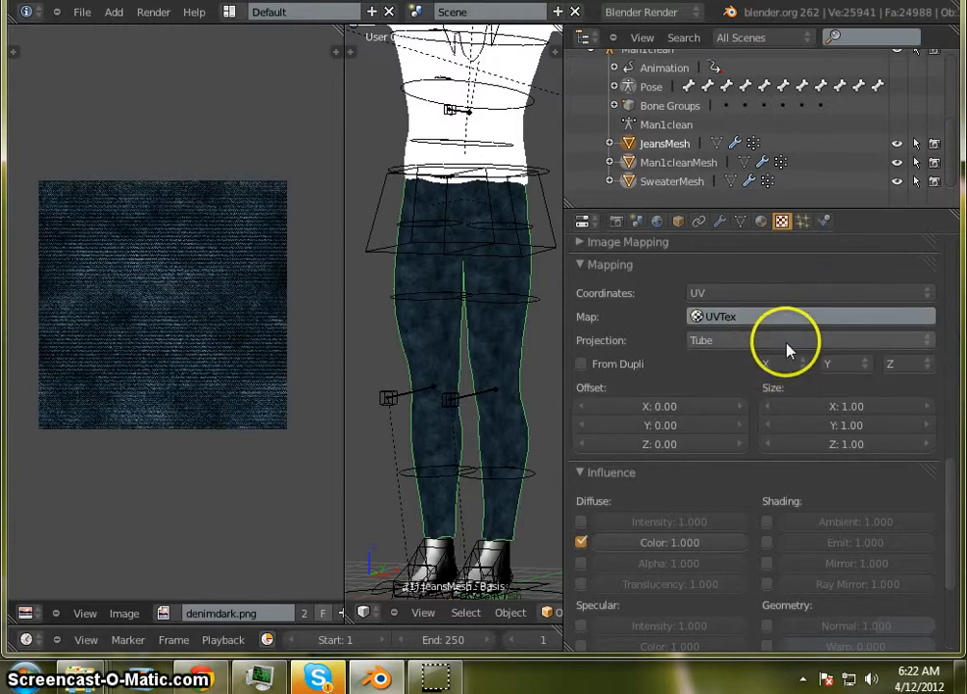
{"action": "left_click", "coordinate": [787, 348]}
{"action": "left_click", "coordinate": [789, 326]}
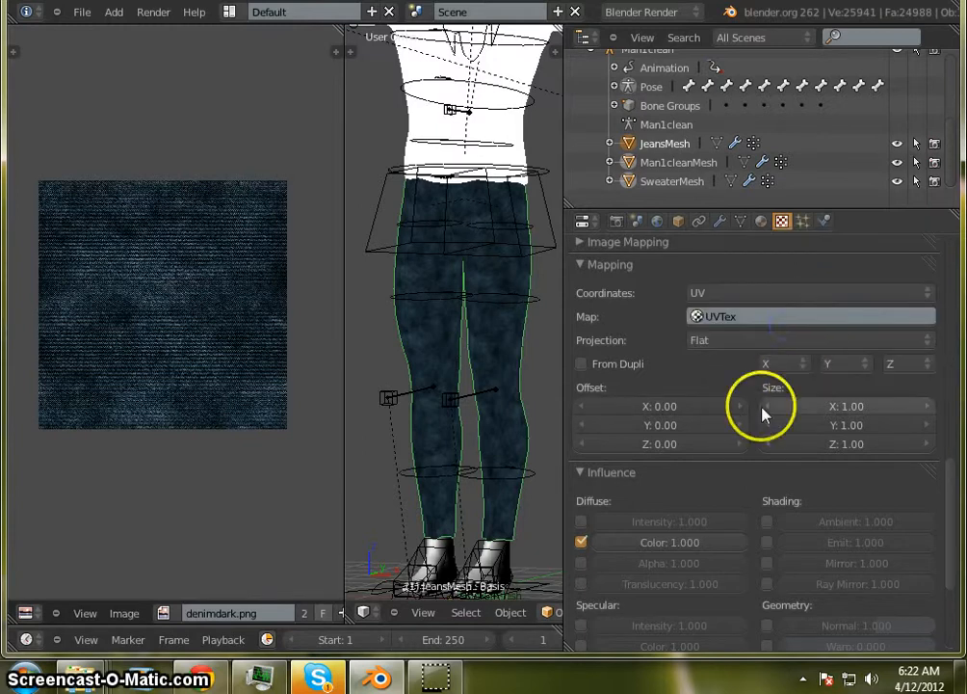
Check the remapped denim preview, render the still image again and widen the render view.
{"action": "scroll", "coordinate": [763, 414], "scroll_direction": "up", "scroll_amount": 12}
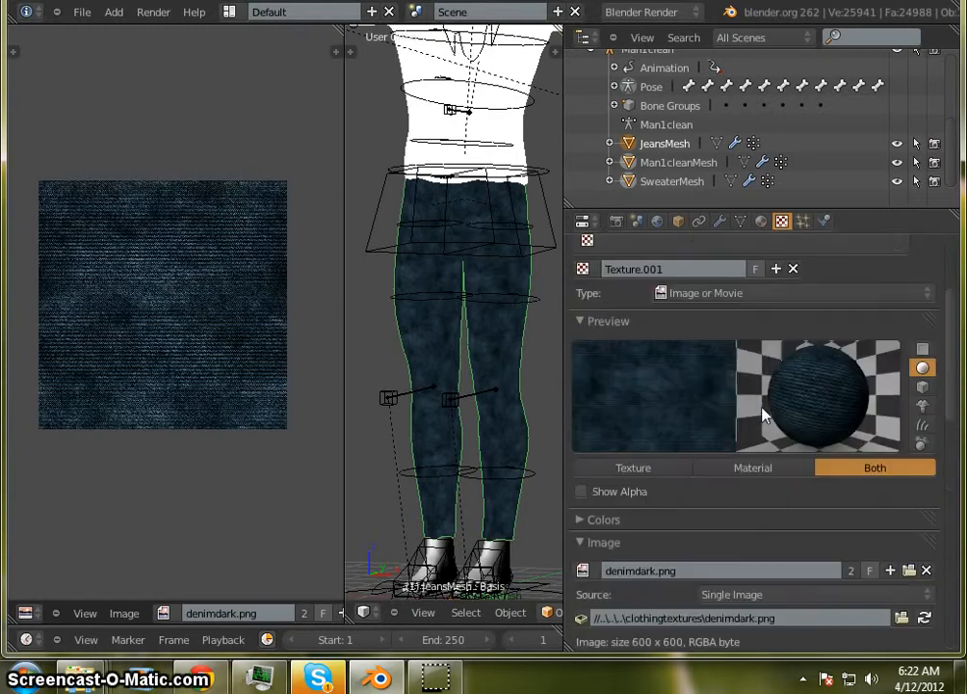
{"action": "middle_click_drag", "start_coordinate": [854, 415], "coordinate": [826, 412]}
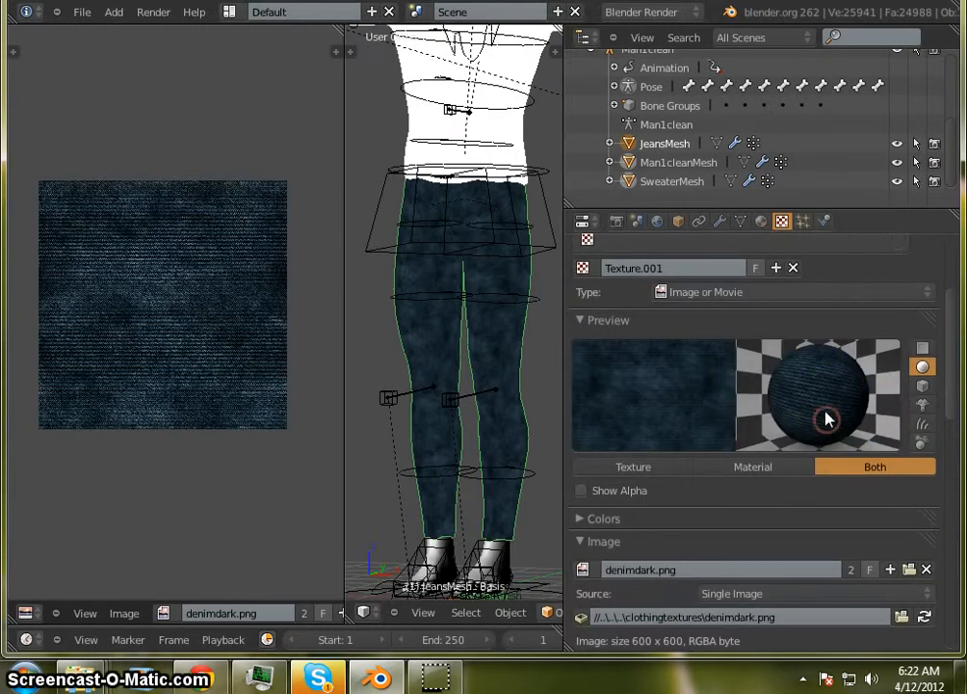
{"action": "scroll", "coordinate": [727, 414], "scroll_direction": "up", "scroll_amount": 2}
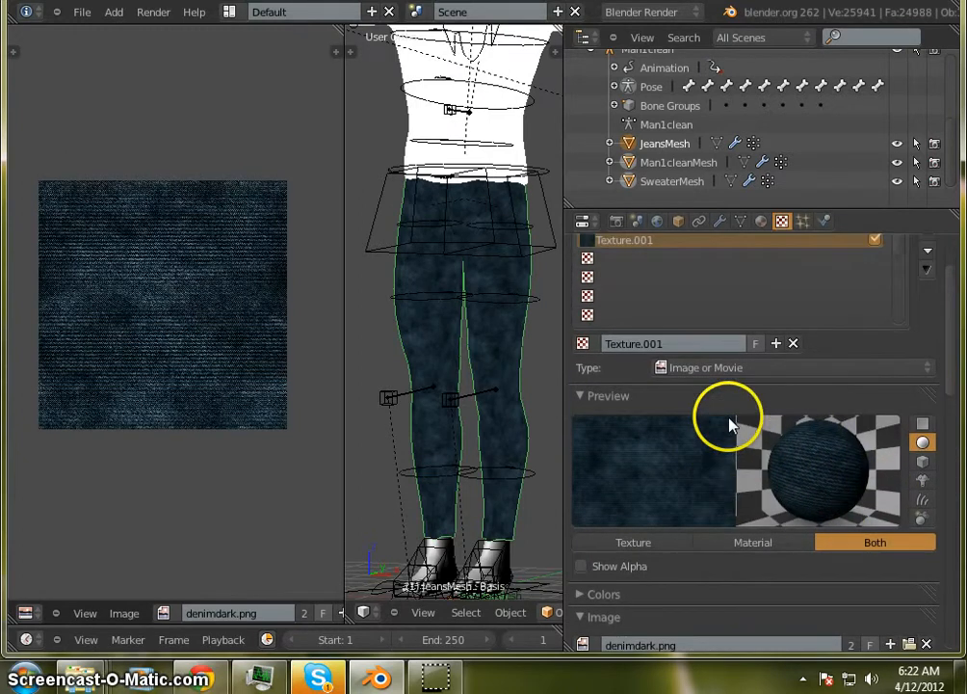
{"action": "left_click", "coordinate": [619, 222]}
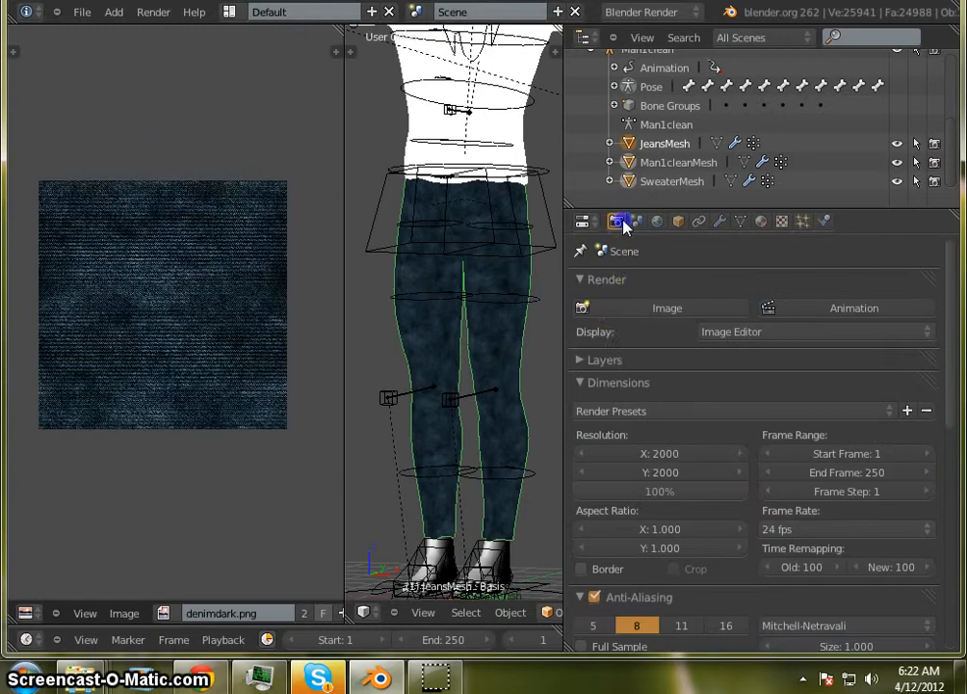
{"action": "left_click", "coordinate": [648, 307]}
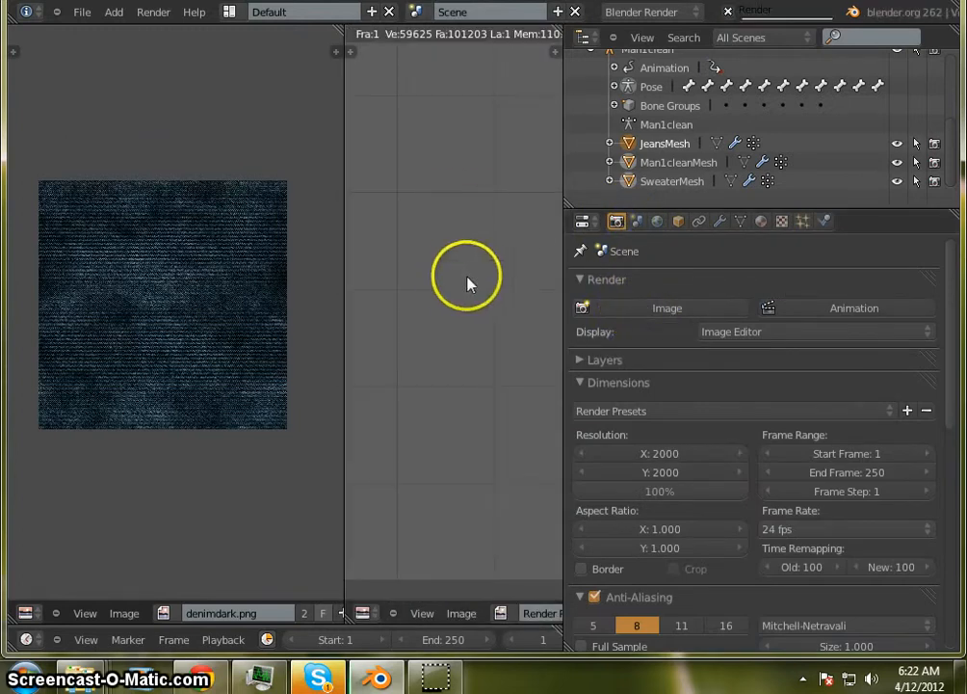
{"action": "left_click_drag", "start_coordinate": [561, 307], "coordinate": [809, 311]}
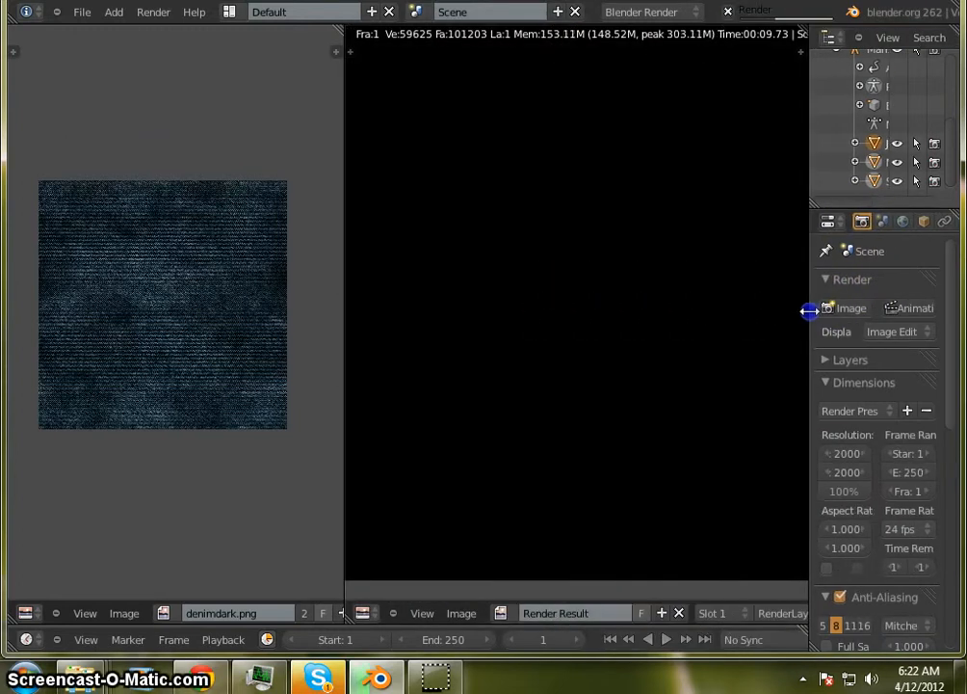
Examine the new render of the sweater and jeans up close and from farther out for the denim's weave.
{"action": "scroll", "coordinate": [610, 274], "scroll_direction": "down", "scroll_amount": 2}
{"action": "middle_click_drag", "start_coordinate": [585, 194], "coordinate": [604, 274]}
{"action": "scroll", "coordinate": [579, 387], "scroll_direction": "up", "scroll_amount": 4}
{"action": "middle_click_drag", "start_coordinate": [571, 434], "coordinate": [588, 218]}
{"action": "scroll", "coordinate": [639, 230], "scroll_direction": "up", "scroll_amount": 2}
{"action": "scroll", "coordinate": [642, 231], "scroll_direction": "down", "scroll_amount": 5}
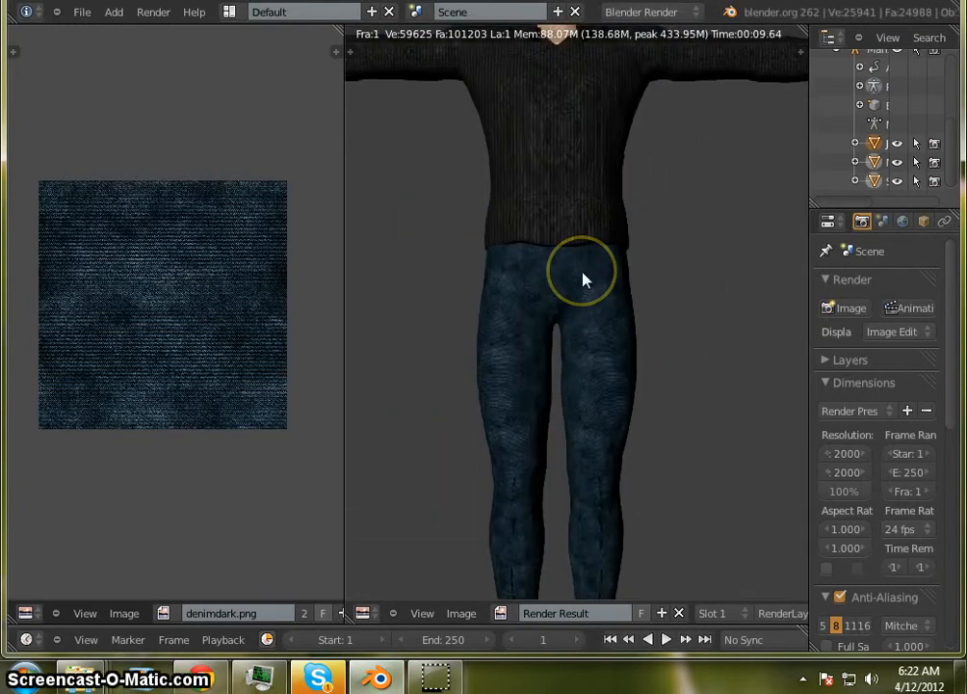